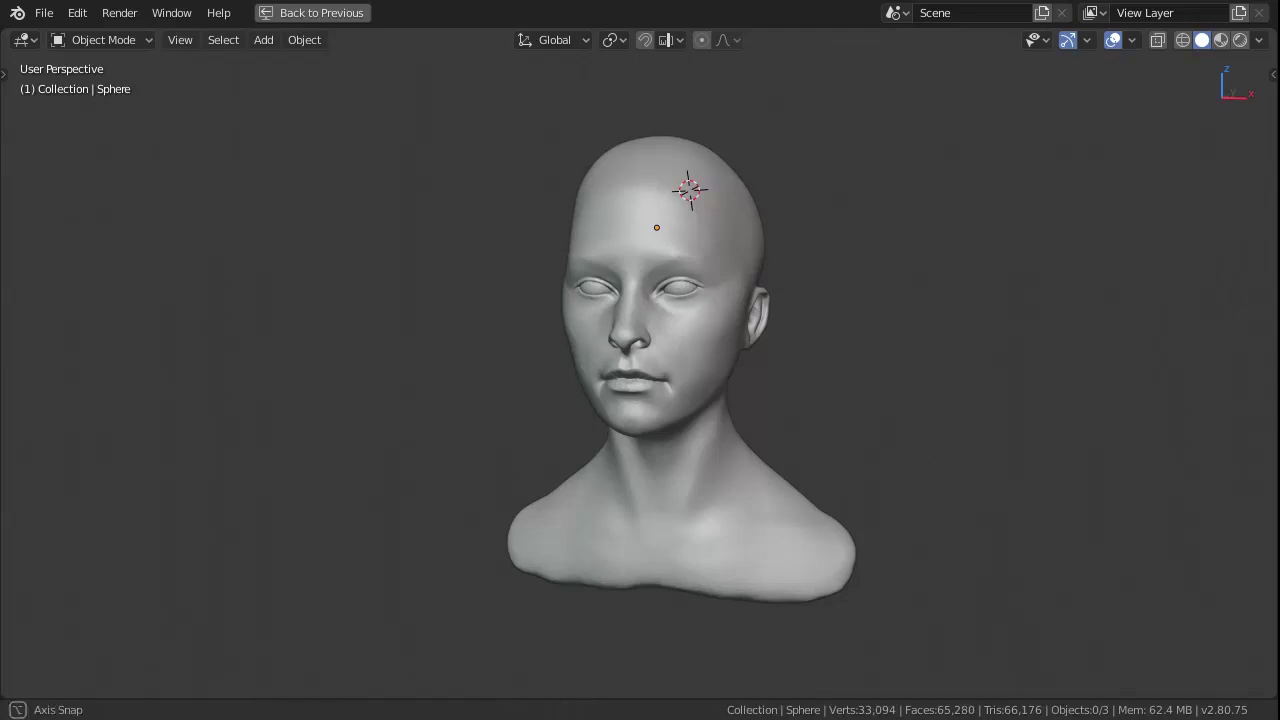
# Select the sculpted head and inspect its dense ~33,094-vertex triangle mesh in Edit Mode.
pyautogui.scroll(3, 800, 439)
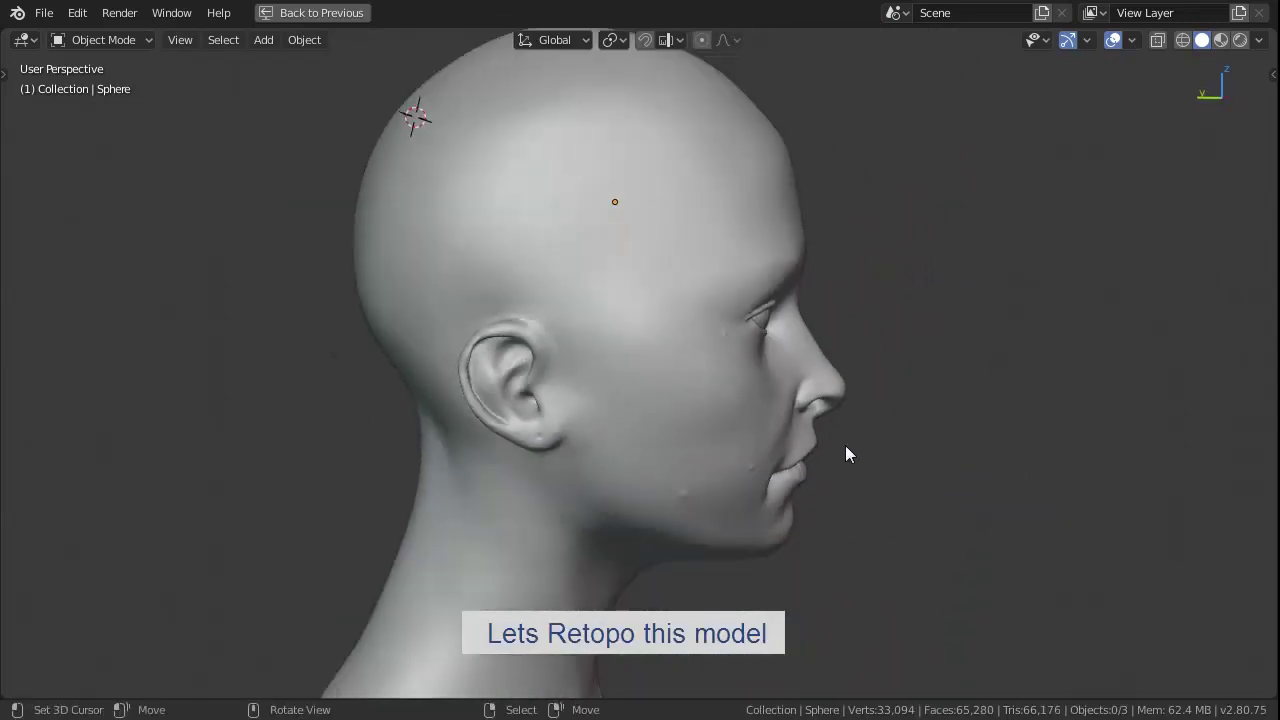
pyautogui.click(626, 352)
pyautogui.press('Tab')
pyautogui.hotkey('alt', 'a')
pyautogui.moveTo(752, 382); pyautogui.dragTo(374, 383, button='middle')
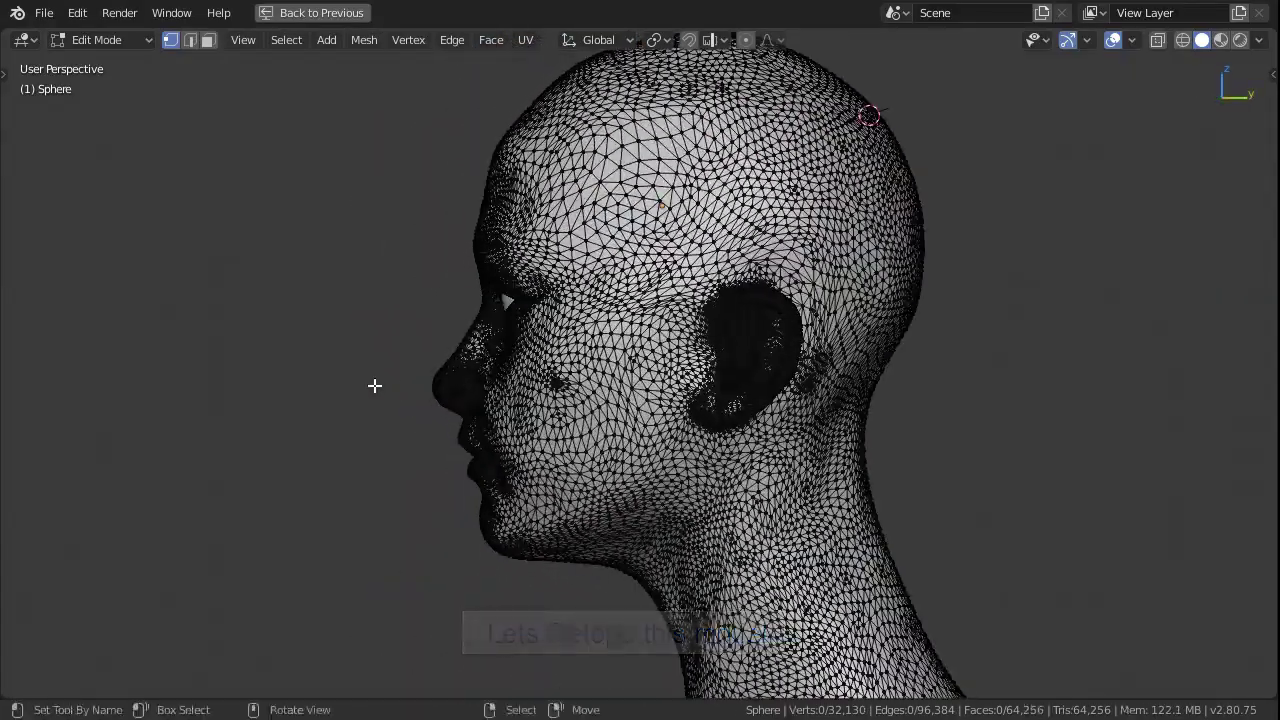
pyautogui.press('Tab')
# Orbit around the head, deselect all objects and bring up the File menu.
pyautogui.moveTo(497, 326)
pyautogui.mouseDown(button='middle')
pyautogui.moveTo(677, 373)
pyautogui.moveTo(644, 339)
pyautogui.mouseUp(button='middle')
pyautogui.hotkey('alt', 'a')
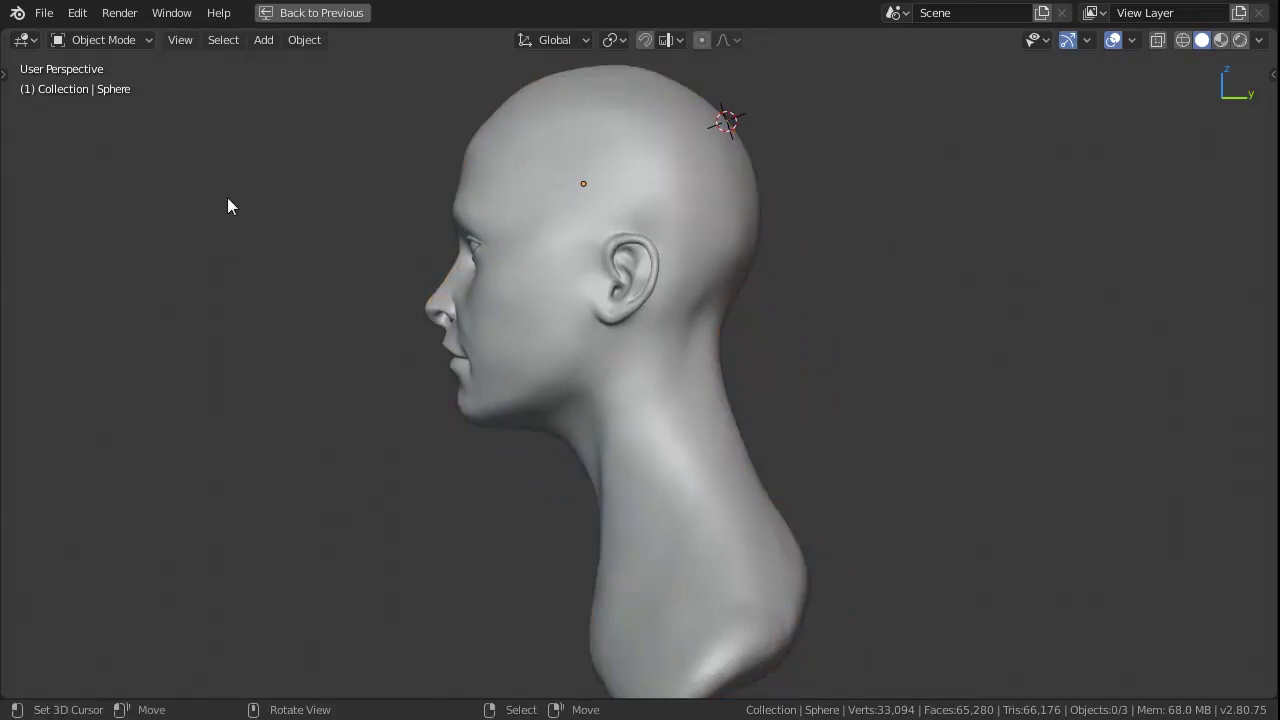
pyautogui.click(42, 13)
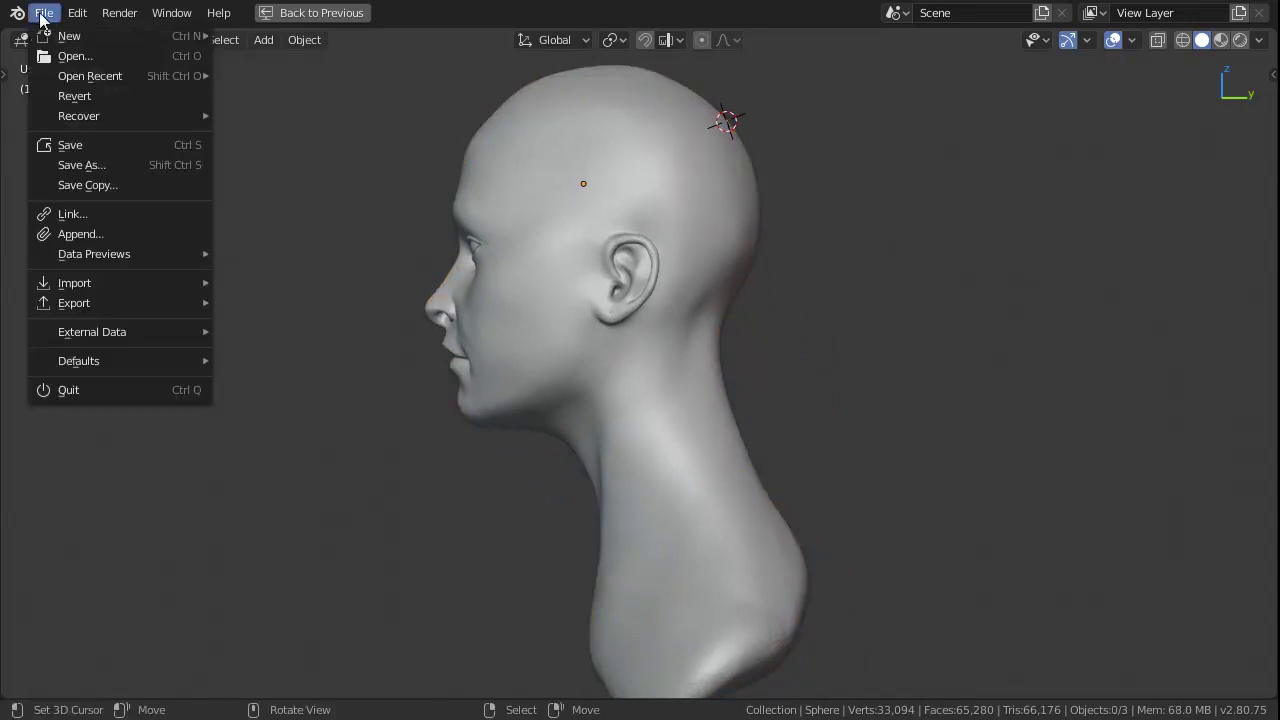
# Append the Head Basemesh Simple object from Head Basemesh Simple.blend's Object folder.
pyautogui.click(96, 232)
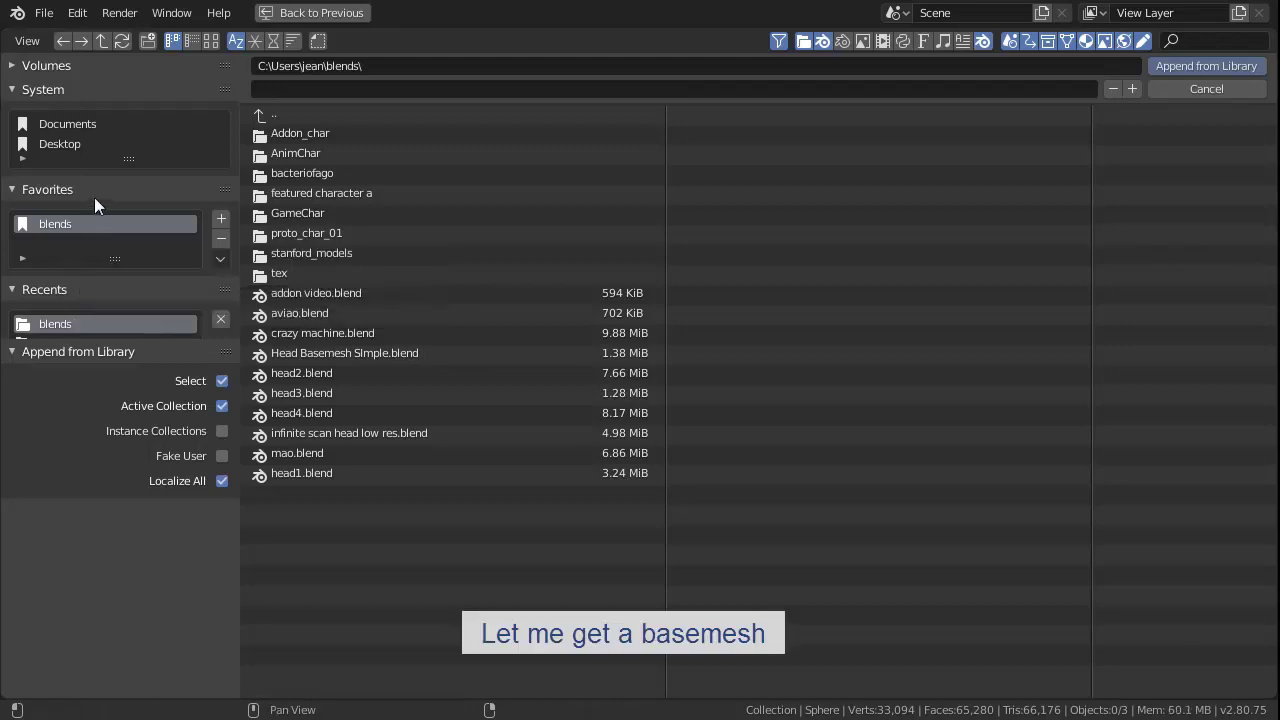
pyautogui.scroll(-2, 110, 195)
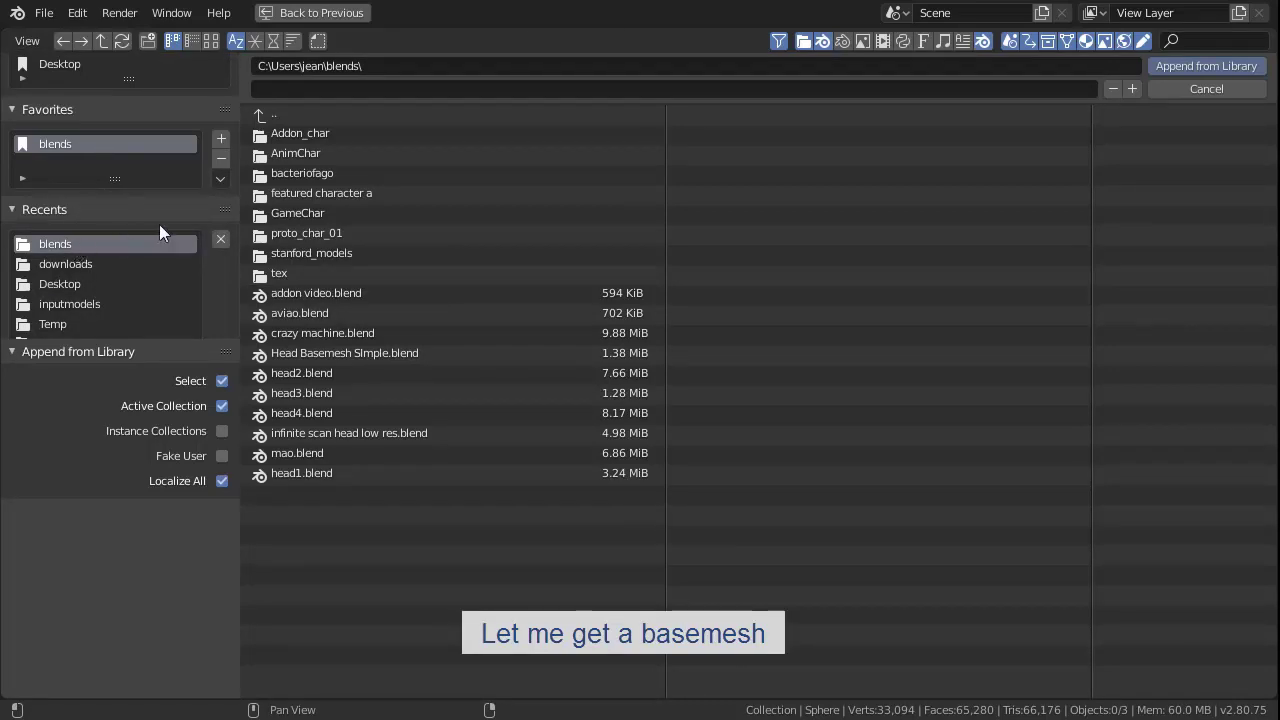
pyautogui.moveTo(343, 433); pyautogui.dragTo(503, 410)
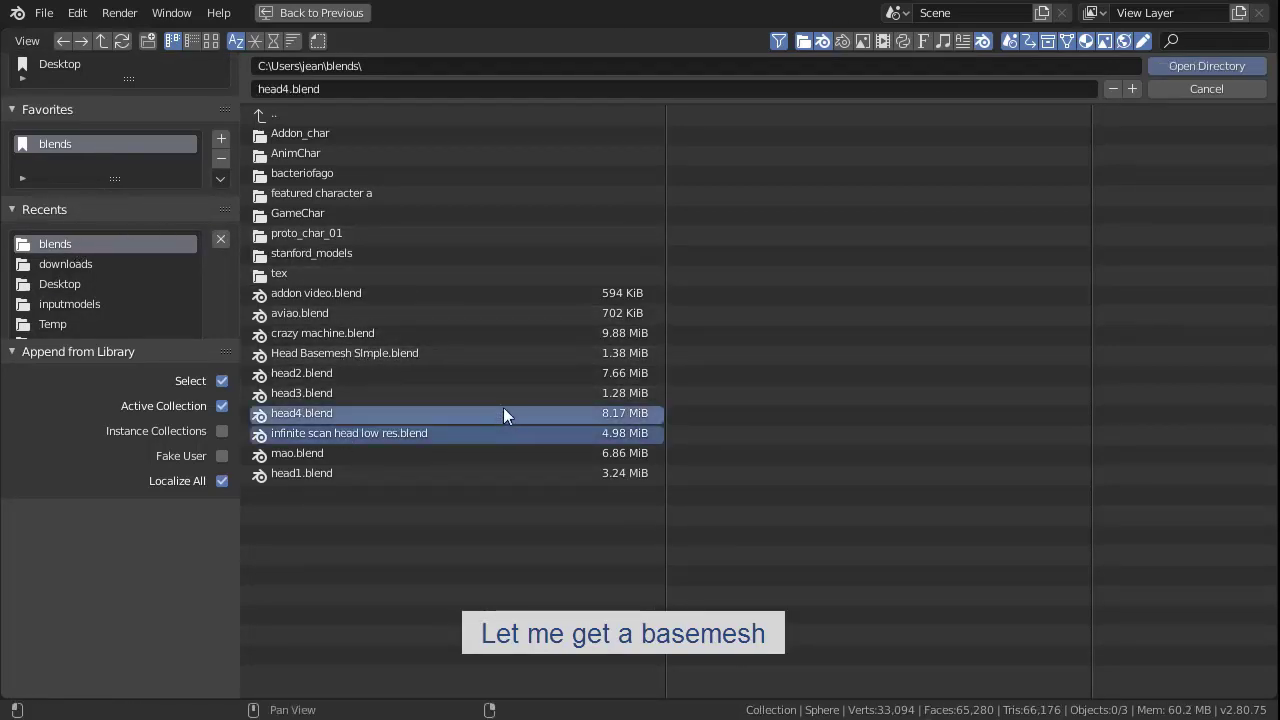
pyautogui.doubleClick(350, 352)
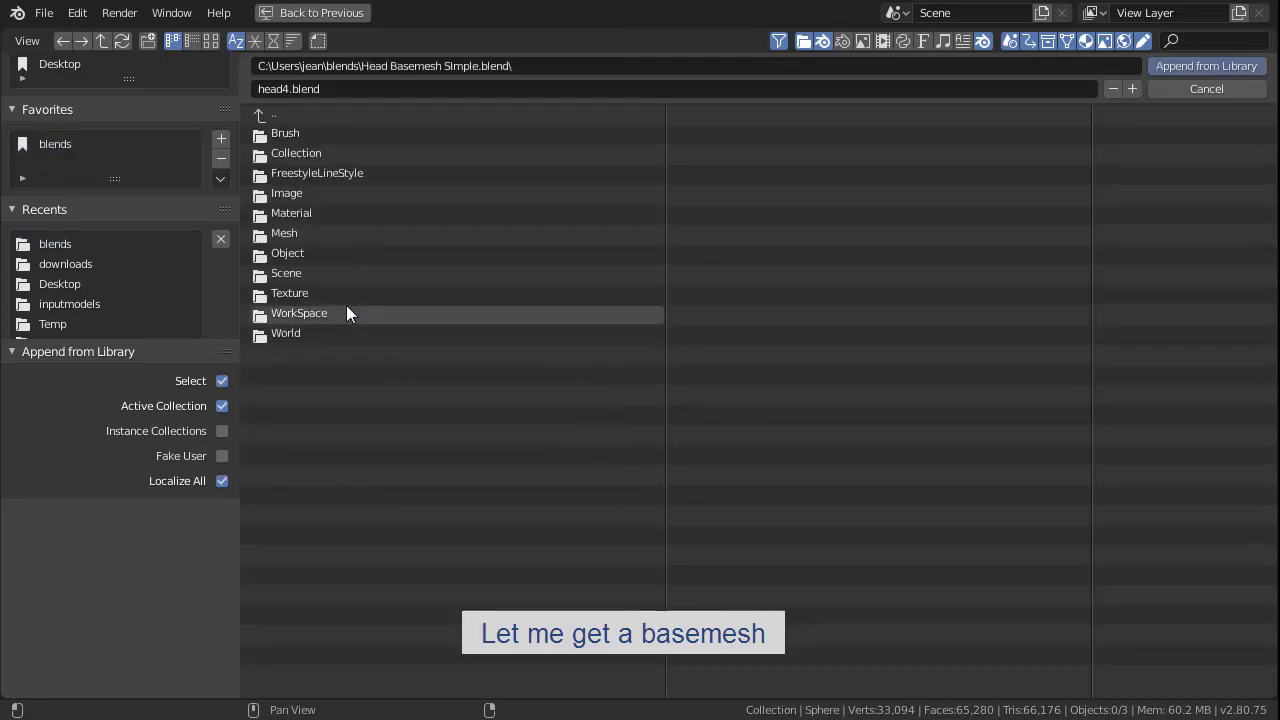
pyautogui.doubleClick(305, 252)
pyautogui.click(323, 139)
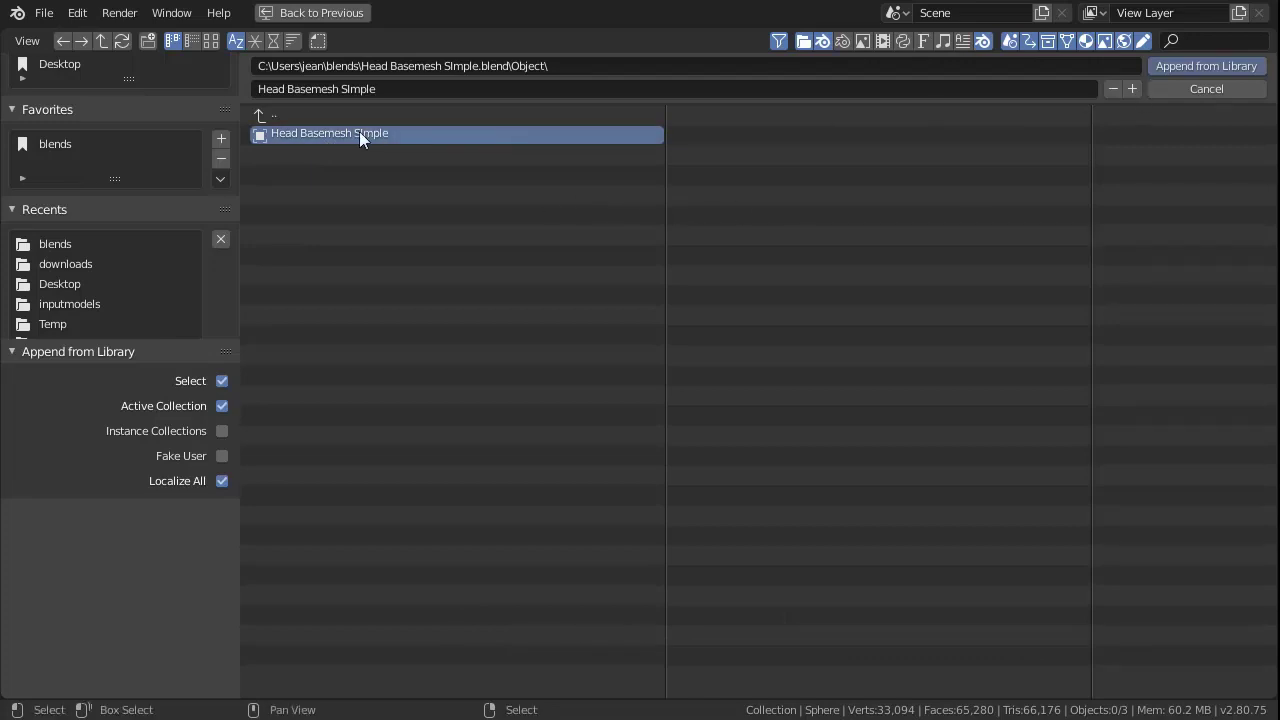
pyautogui.click(1210, 68)
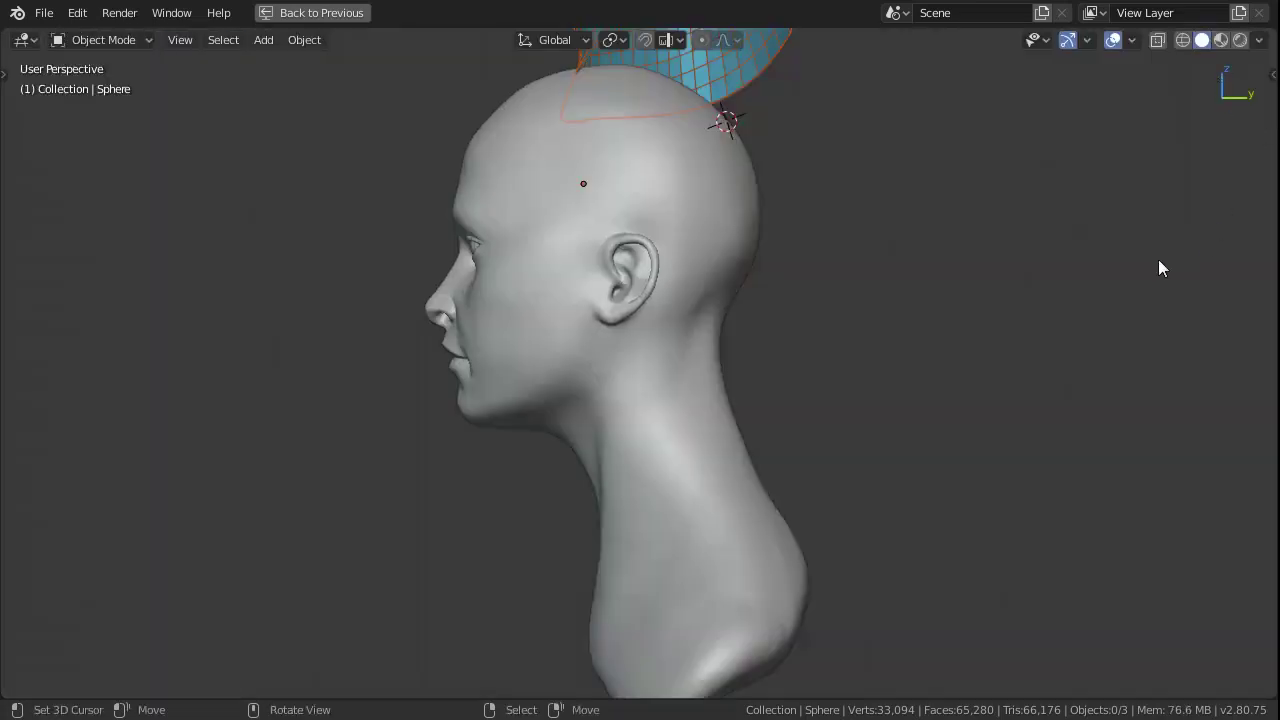
# In right view, move the basemesh onto the sculpted head and apply its location.
pyautogui.scroll(-5, 747, 238)
pyautogui.click(643, 161)
pyautogui.press('KP_3')
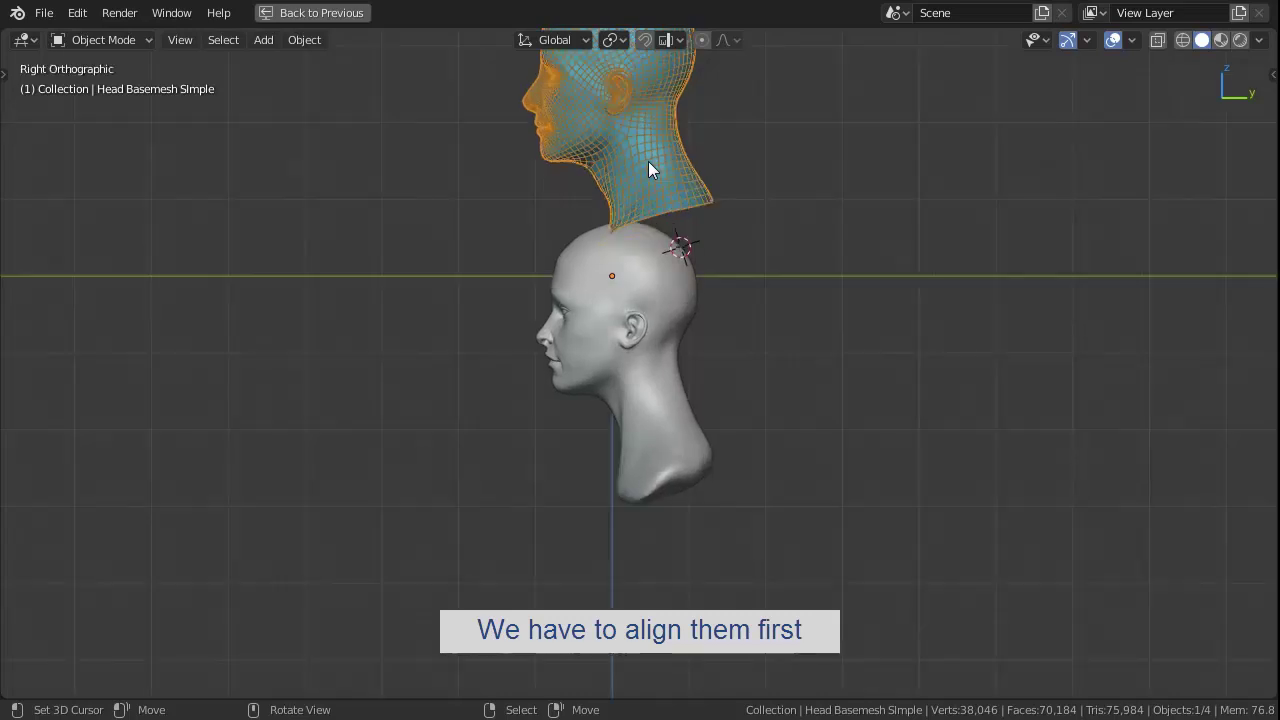
pyautogui.press('g')
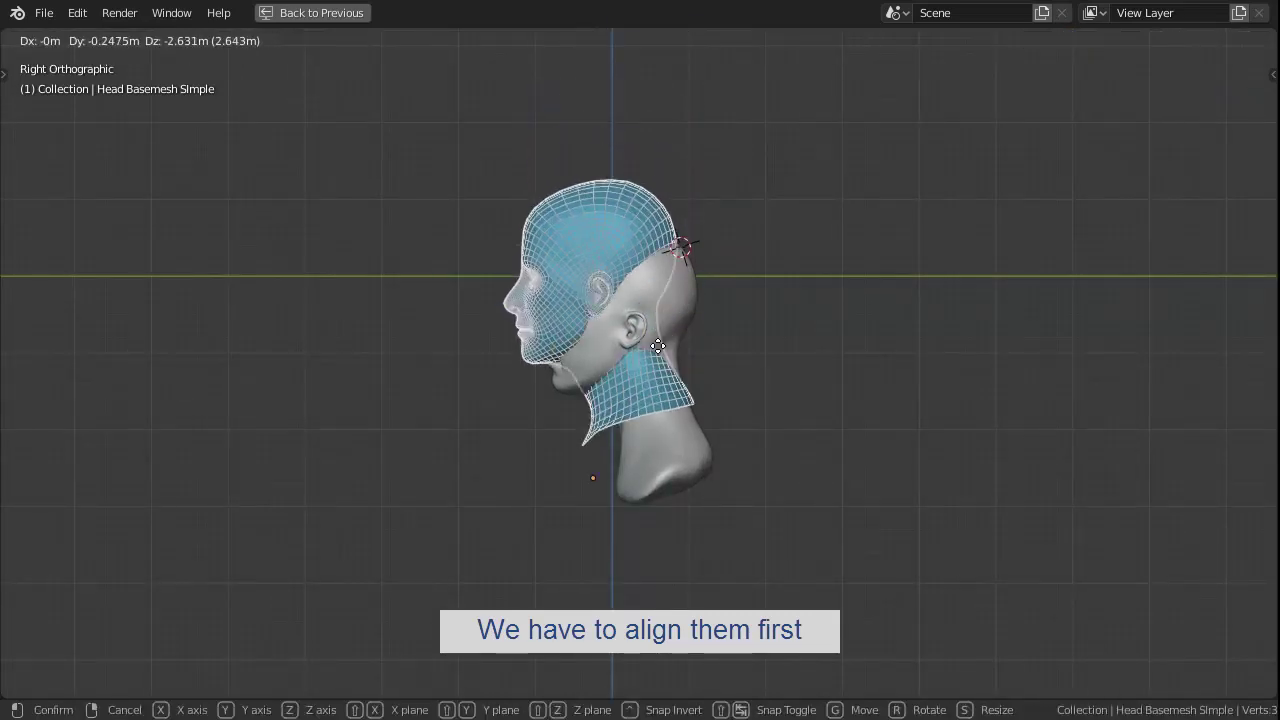
pyautogui.click(660, 348)
pyautogui.hotkey('ctrl', 'a')
pyautogui.click(731, 226)
# Move the basemesh again, scale it to 0.951 and reposition it over the sculpt.
pyautogui.scroll(3, 721, 280)
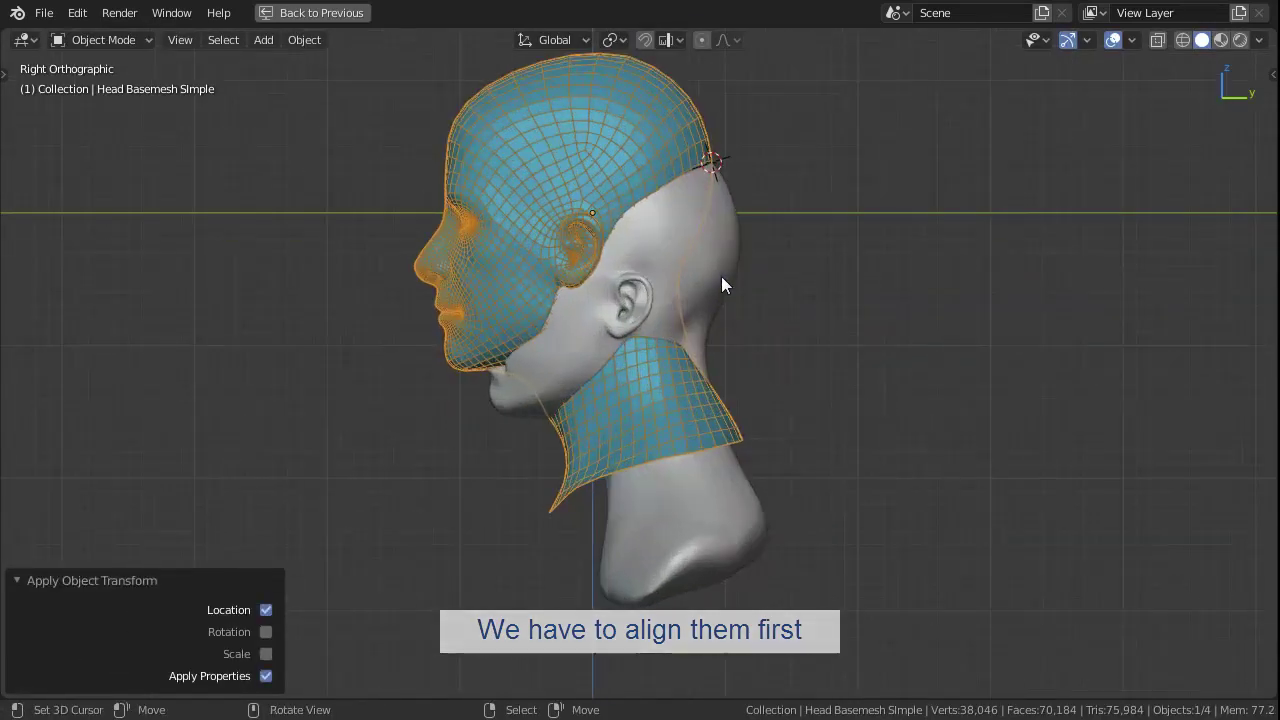
pyautogui.press('g')
pyautogui.click(768, 305)
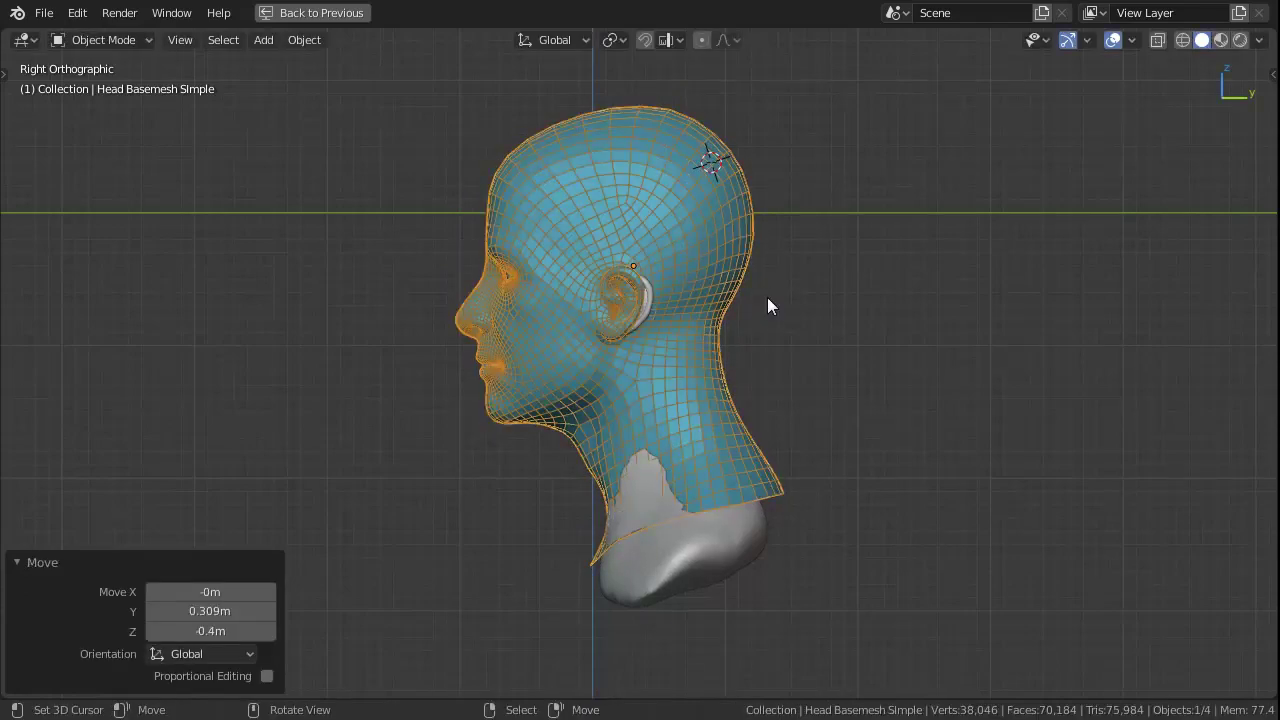
pyautogui.press('s')
pyautogui.click(1010, 272)
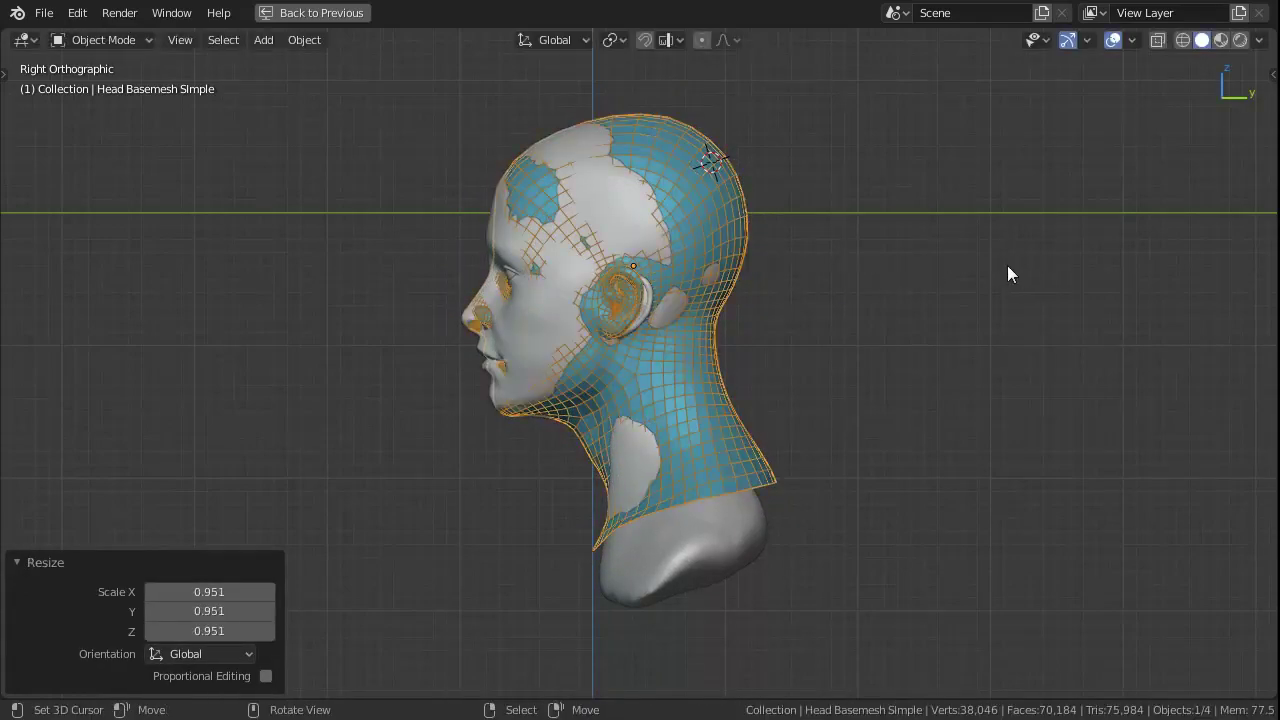
pyautogui.press('g')
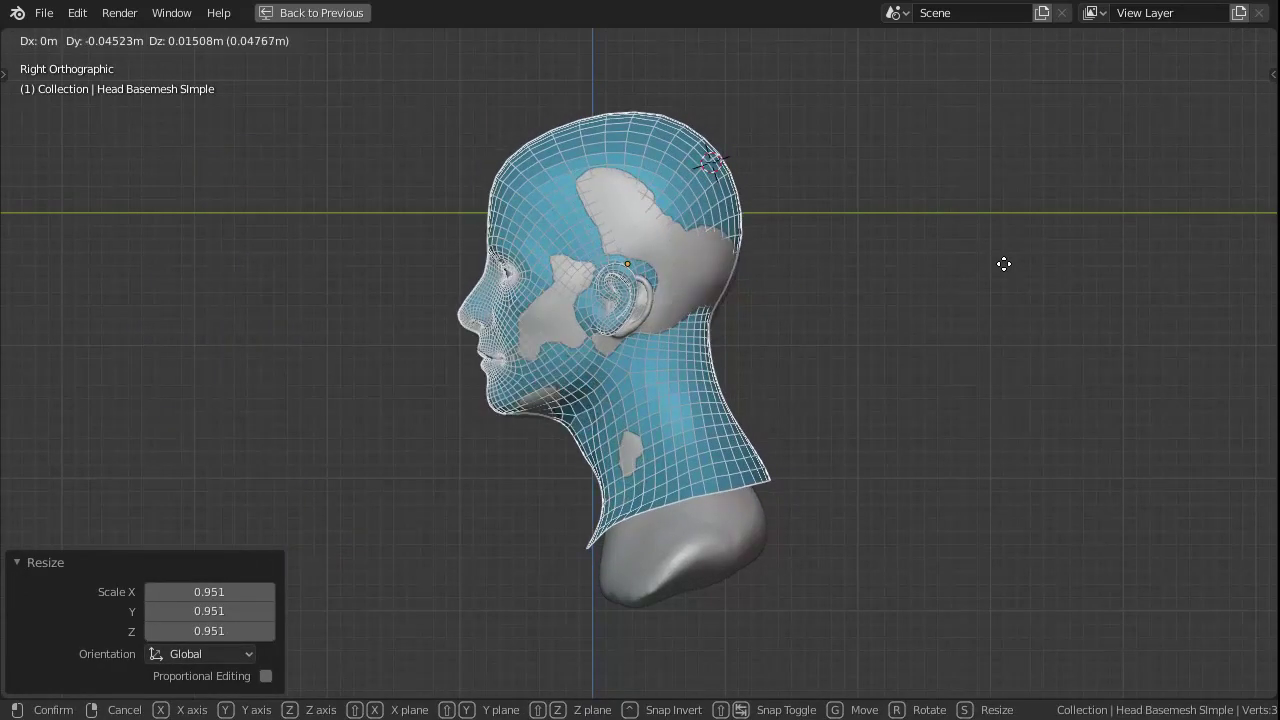
pyautogui.click(1004, 264)
# Check alignment in front and right views and nudge the basemesh to line up the ears.
pyautogui.scroll(5, 1004, 265)
pyautogui.scroll(-2, 785, 225)
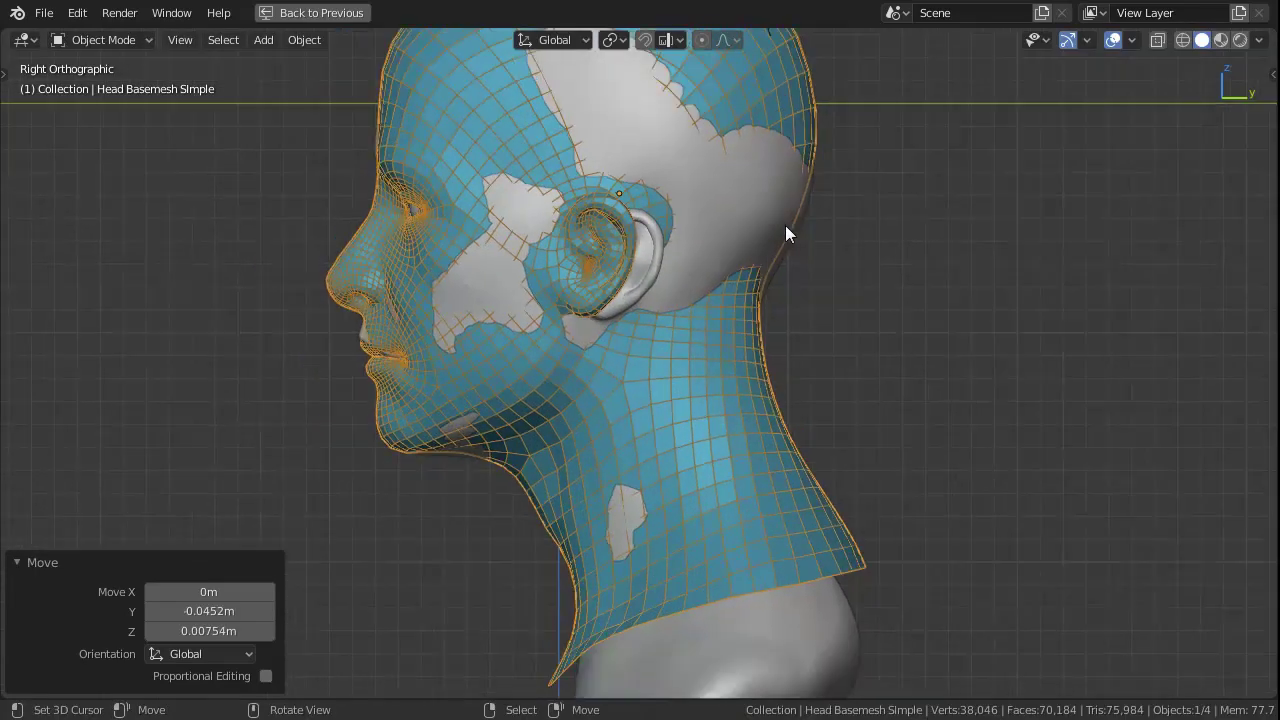
pyautogui.press('KP_1')
pyautogui.press('KP_3')
pyautogui.scroll(2, 792, 225)
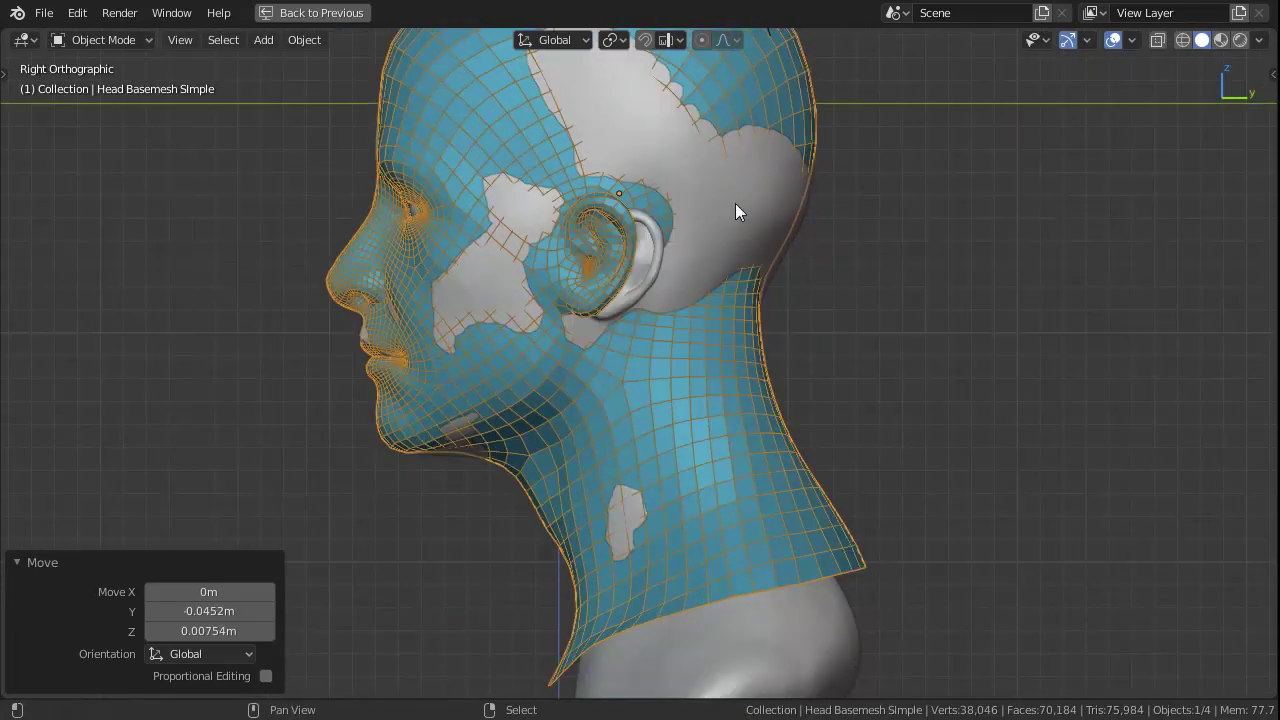
pyautogui.keyDown('shift'); pyautogui.moveTo(735, 203); pyautogui.dragTo(750, 290, button='middle'); pyautogui.keyUp('shift')
pyautogui.press('g')
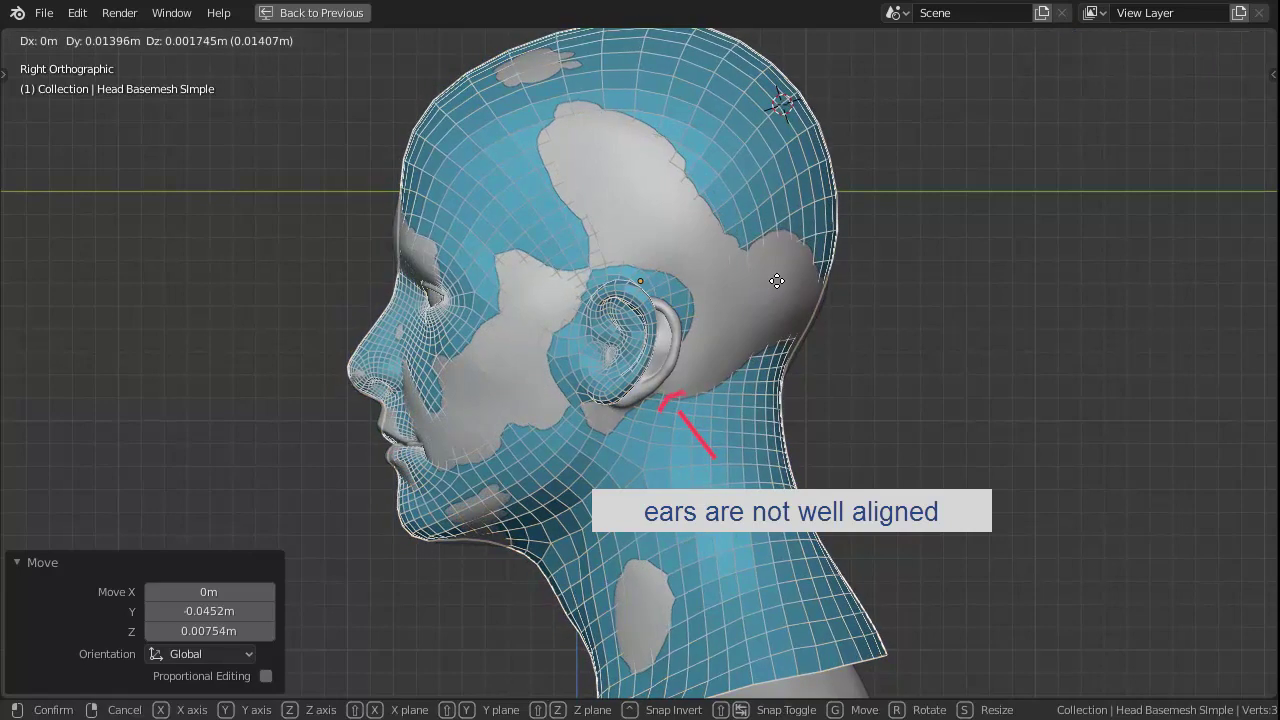
pyautogui.click(774, 280)
pyautogui.hotkey('ctrl', 'Tab')
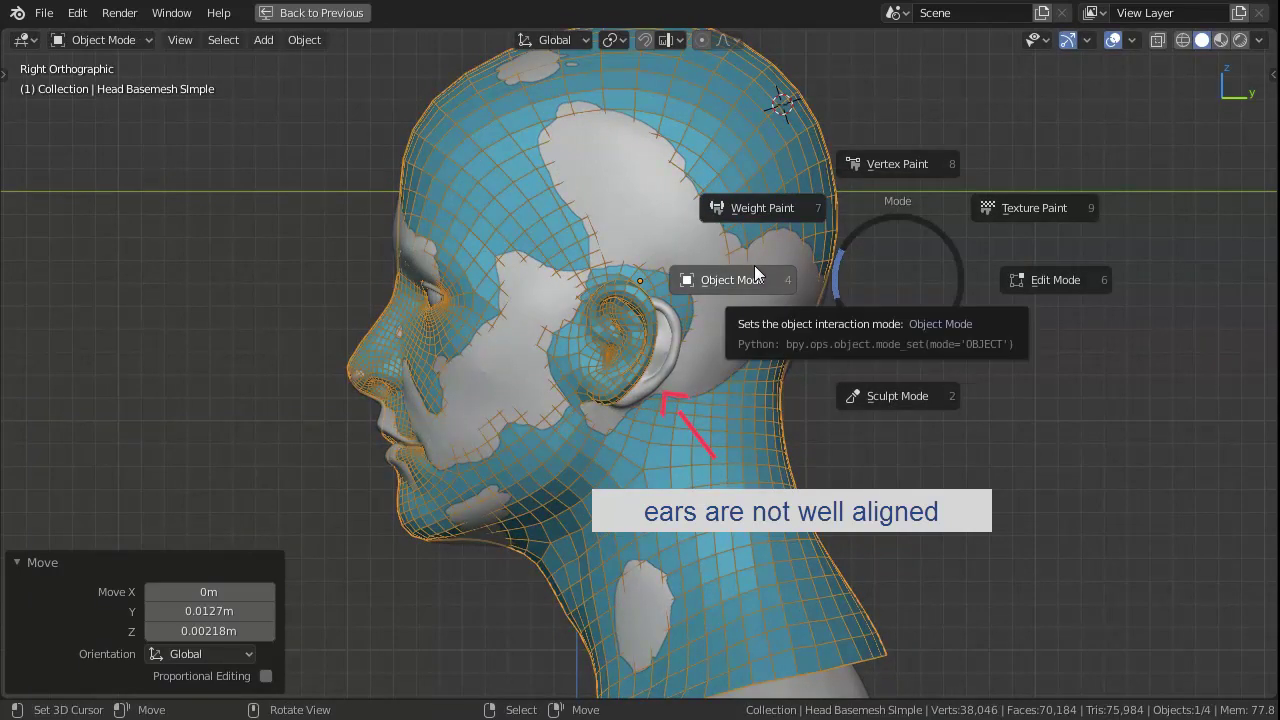
# In Sculpt Mode, enlarge the brush past radius 149 and pull the basemesh ear toward the sculpted ear.
pyautogui.click(885, 396)
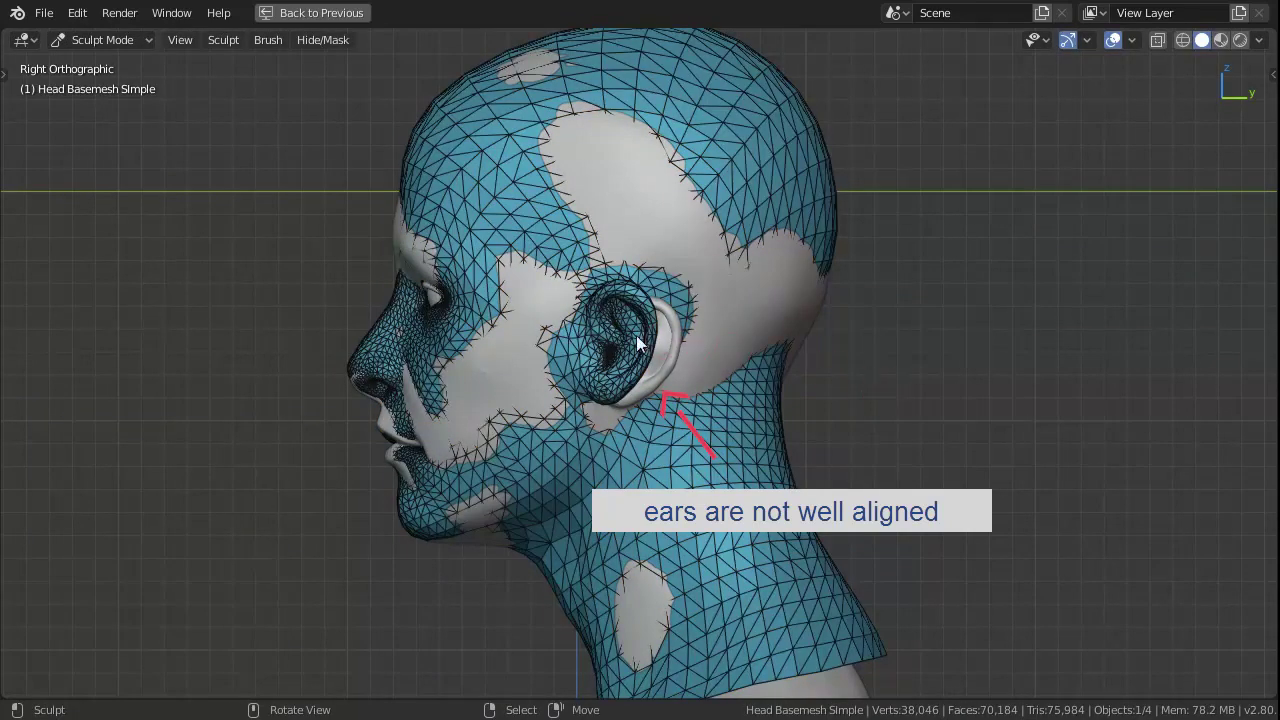
pyautogui.press('f')
pyautogui.click(712, 340)
pyautogui.scroll(4, 648, 372)
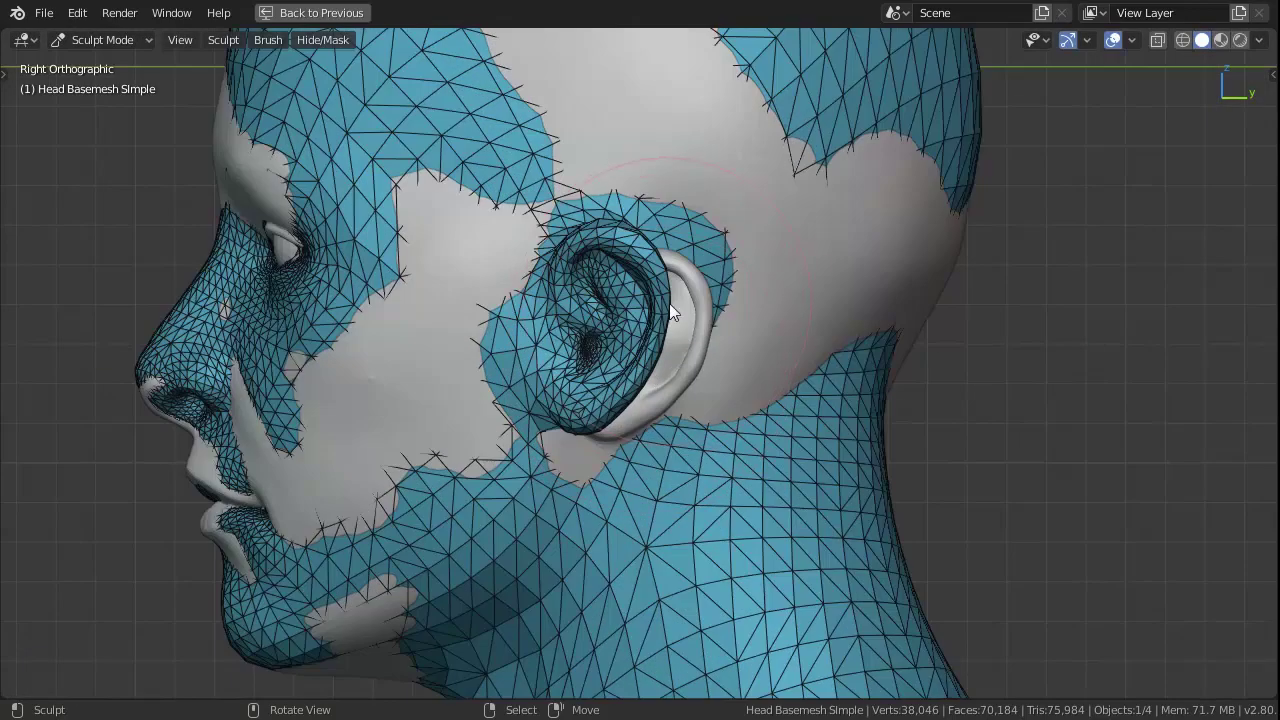
pyautogui.press('f')
pyautogui.click(733, 323)
pyautogui.moveTo(663, 295)
pyautogui.mouseDown()
pyautogui.moveTo(621, 253)
pyautogui.moveTo(662, 272)
pyautogui.moveTo(598, 383)
pyautogui.moveTo(610, 396)
pyautogui.mouseUp()
pyautogui.moveTo(650, 265)
pyautogui.mouseDown()
pyautogui.moveTo(645, 255)
pyautogui.moveTo(609, 378)
pyautogui.mouseUp()
# Enlarge the ear in wireframe shading, then push the basemesh neck onto the sculpted neck.
pyautogui.hotkey('shift', 'z')
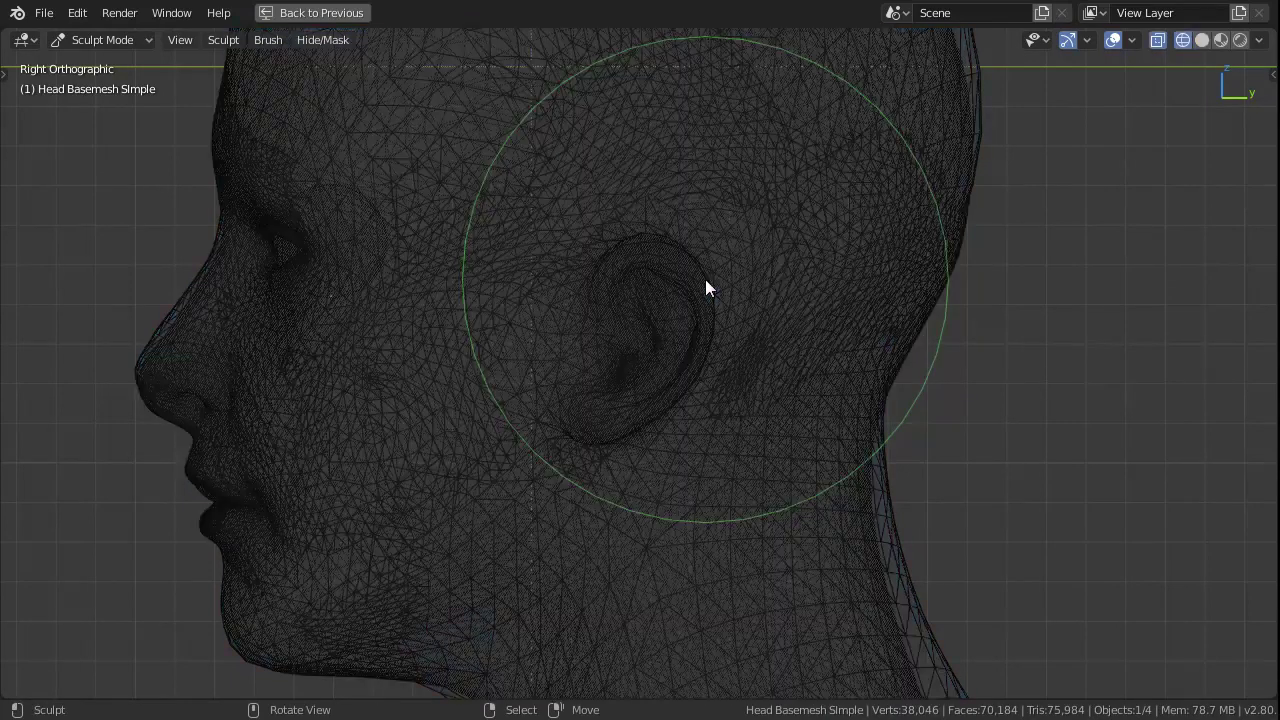
pyautogui.scroll(2, 705, 279)
pyautogui.moveTo(705, 278); pyautogui.dragTo(691, 223)
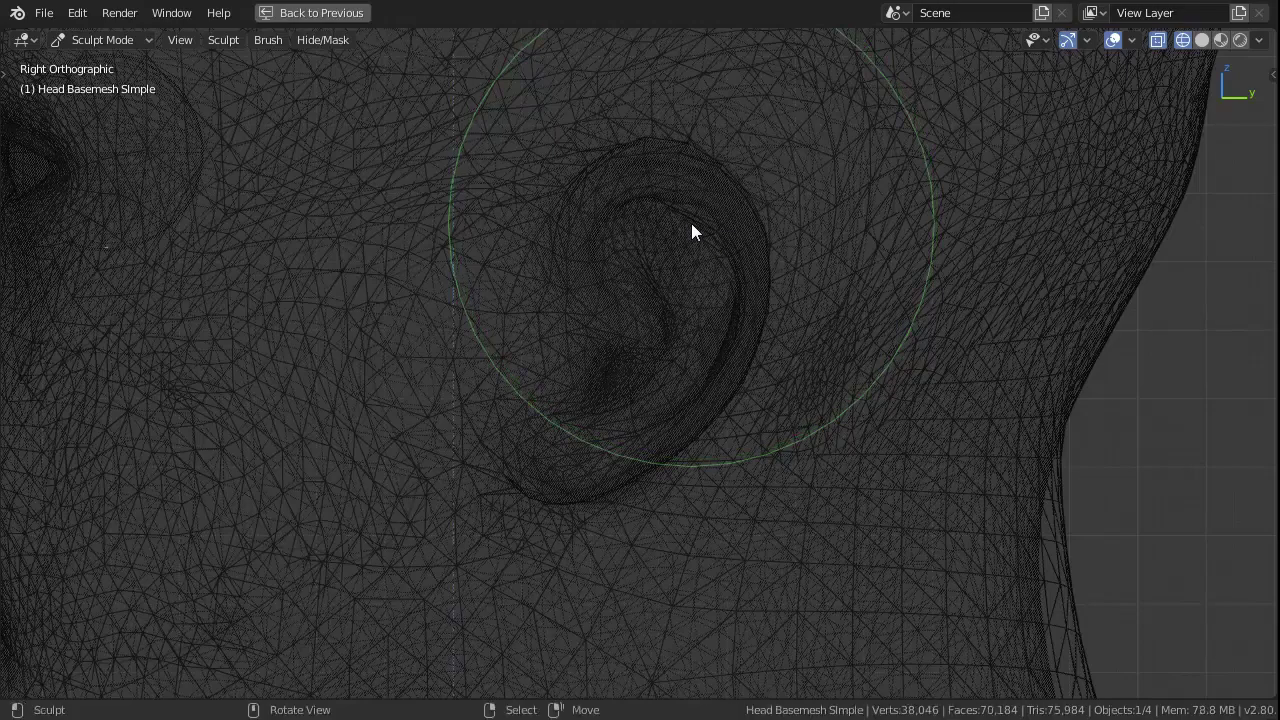
pyautogui.hotkey('shift', 'z')
pyautogui.scroll(-4, 691, 223)
pyautogui.scroll(-1, 685, 222)
pyautogui.moveTo(685, 222); pyautogui.dragTo(711, 290, button='middle')
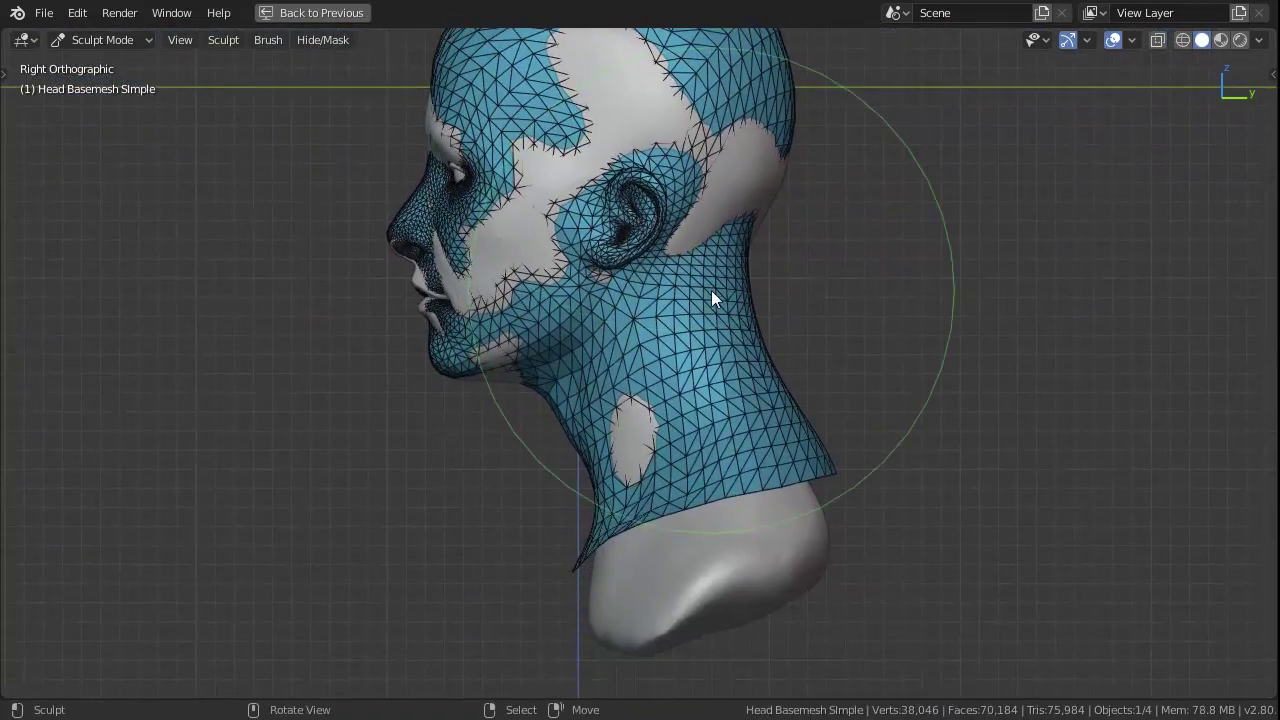
pyautogui.moveTo(711, 298)
pyautogui.mouseDown()
pyautogui.moveTo(770, 378)
pyautogui.moveTo(598, 446)
pyautogui.mouseUp()
pyautogui.moveTo(598, 446); pyautogui.dragTo(564, 370, button='middle')
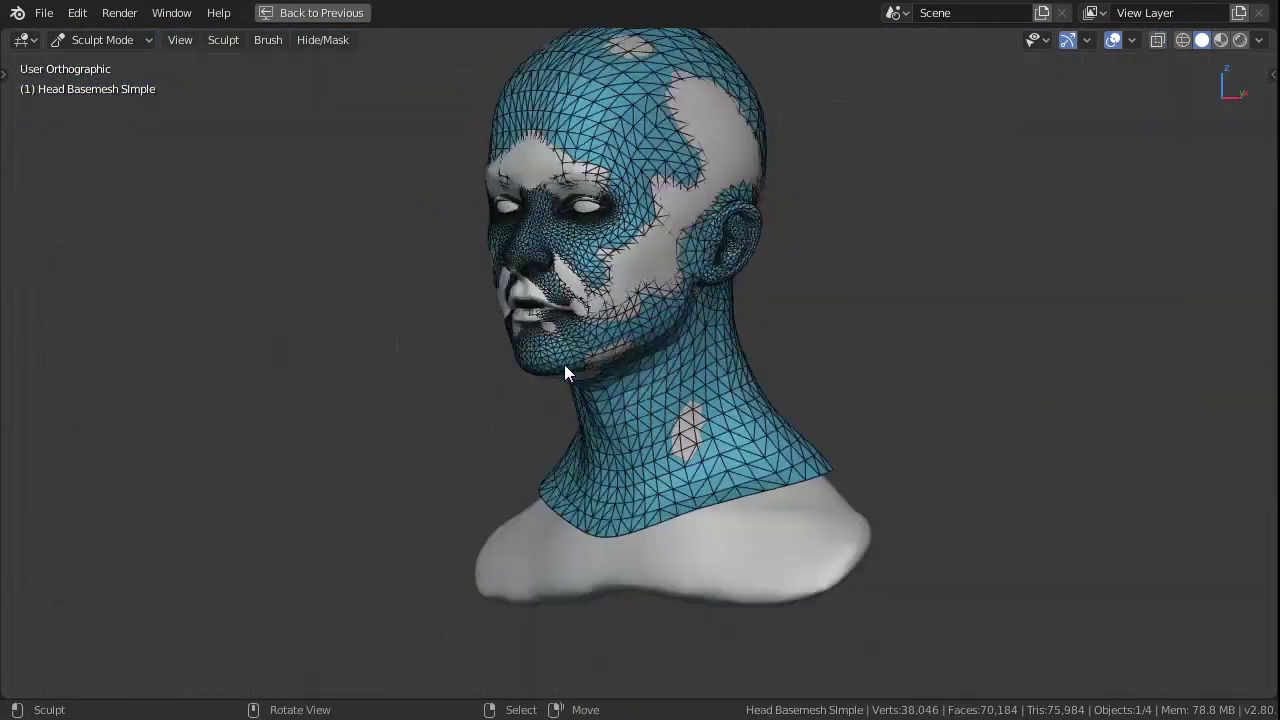
# In front view, reshape the neck sides and pull the ears inward.
pyautogui.press('KP_1')
pyautogui.moveTo(833, 420); pyautogui.dragTo(780, 462)
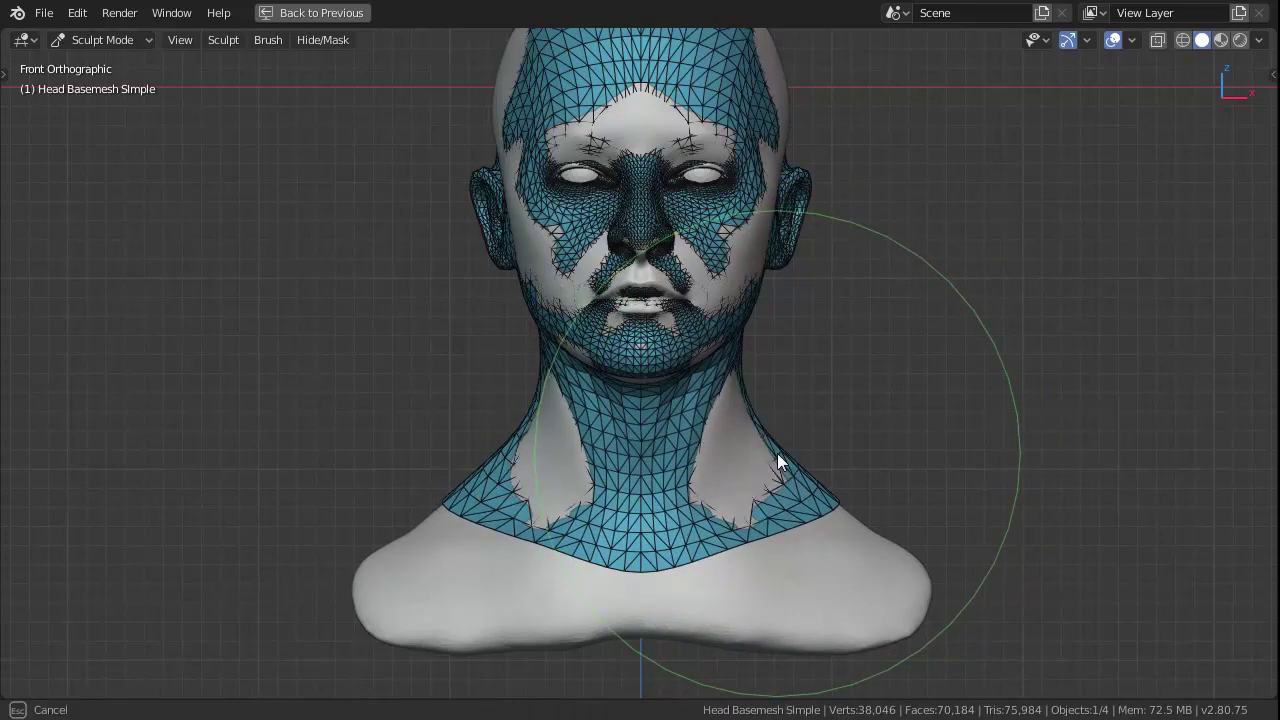
pyautogui.scroll(3, 792, 280)
pyautogui.scroll(2, 738, 409)
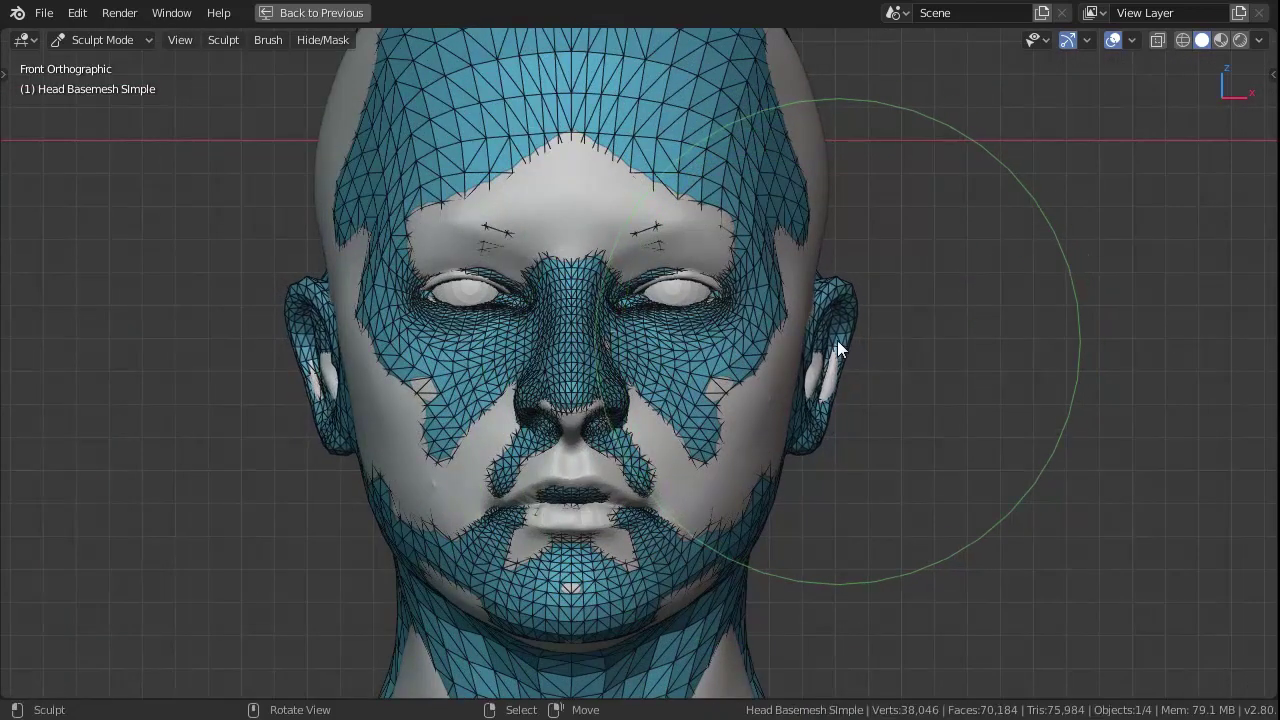
pyautogui.moveTo(837, 340); pyautogui.dragTo(817, 304)
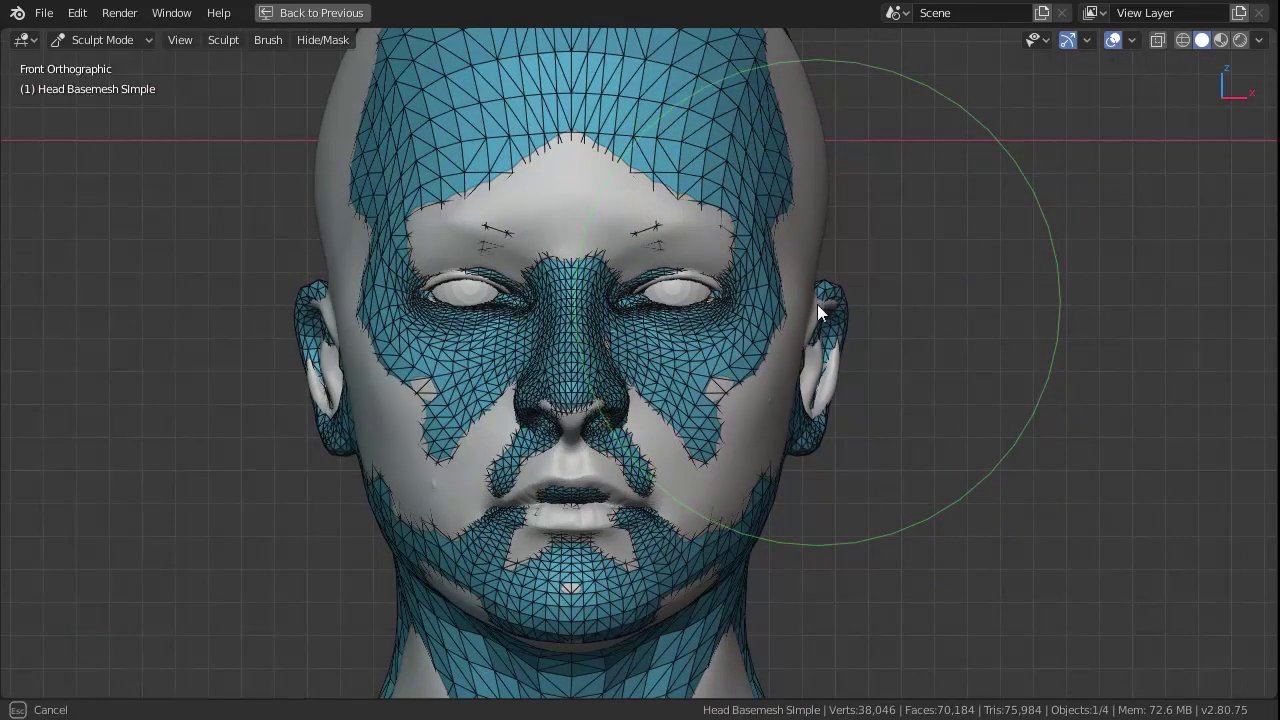
# Set the brush radius to about 140 and reshape the mouth and chin.
pyautogui.press('f')
pyautogui.click(789, 449)
pyautogui.moveTo(820, 445); pyautogui.dragTo(805, 449)
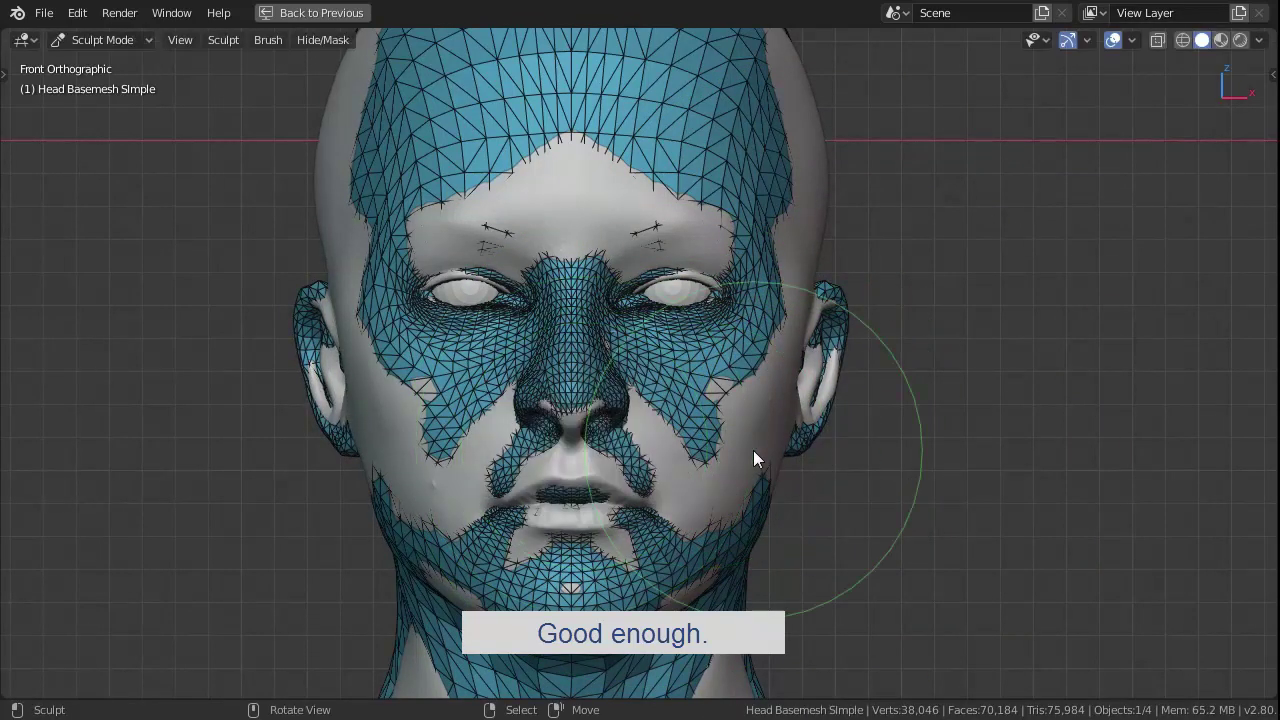
pyautogui.moveTo(753, 451); pyautogui.dragTo(658, 490)
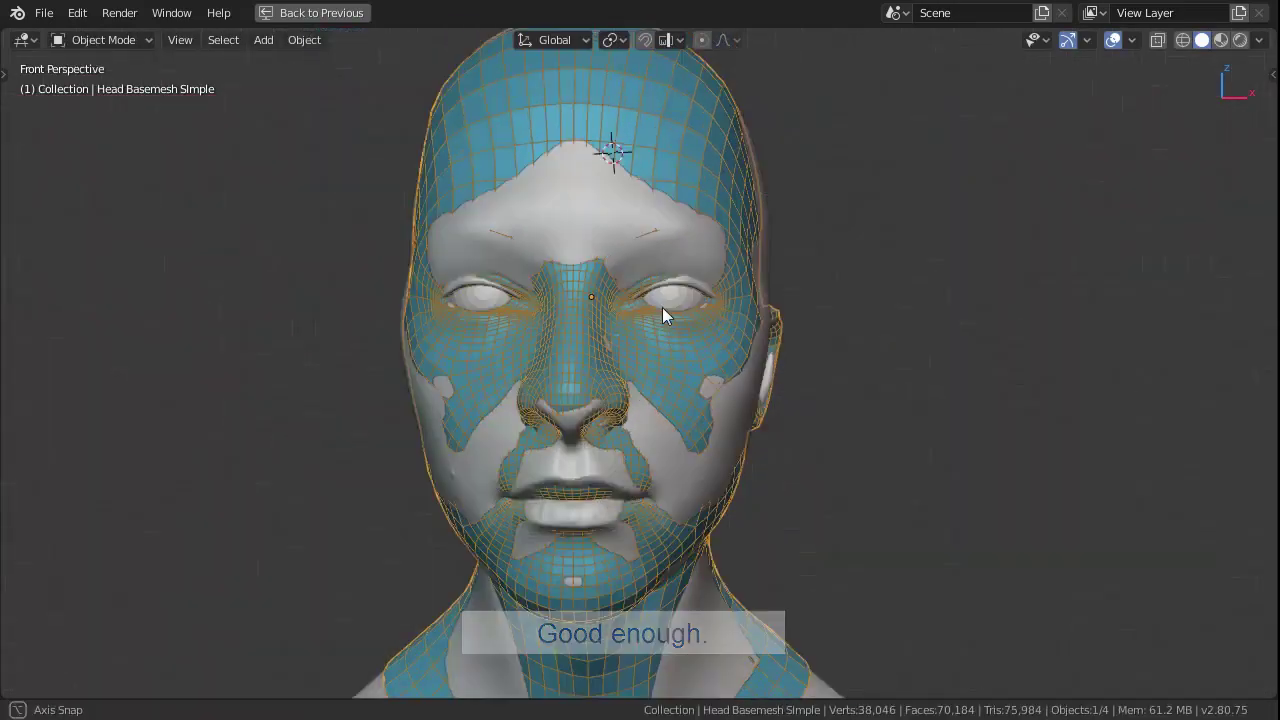
# Orbit to the left profile, cancelling a stray basemesh move and collection menu.
pyautogui.moveTo(662, 307); pyautogui.dragTo(526, 306, button='middle')
pyautogui.press('g')
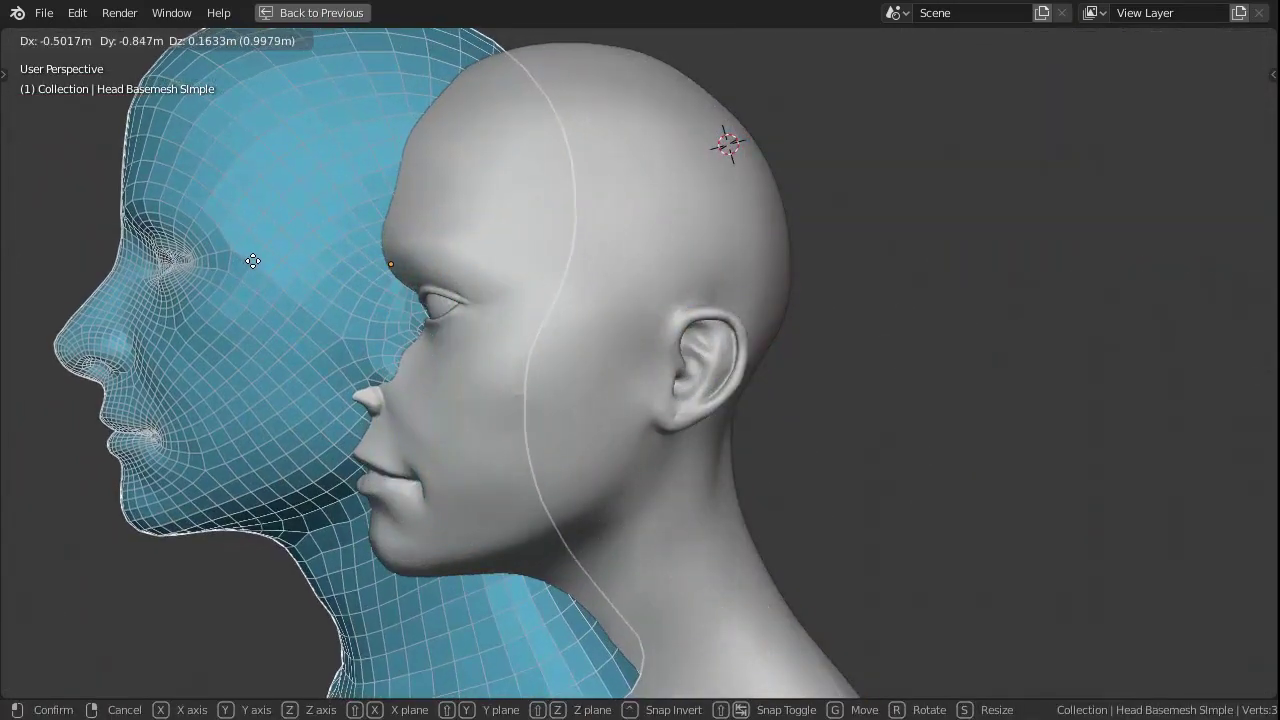
pyautogui.rightClick(252, 261)
pyautogui.press('m')
pyautogui.click(572, 421)
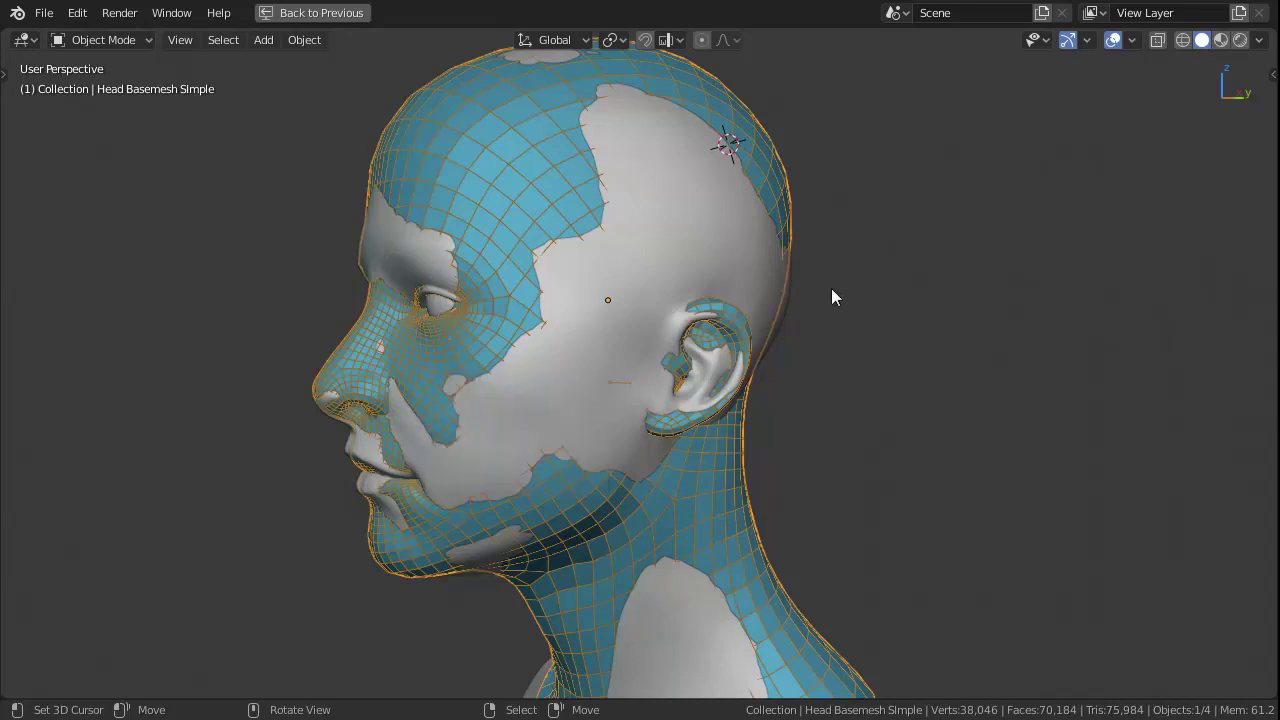
# Set the Softwrap source to Head Basemesh Simple and the target to the Sphere sculpt.
pyautogui.press('n')
pyautogui.click(1178, 259)
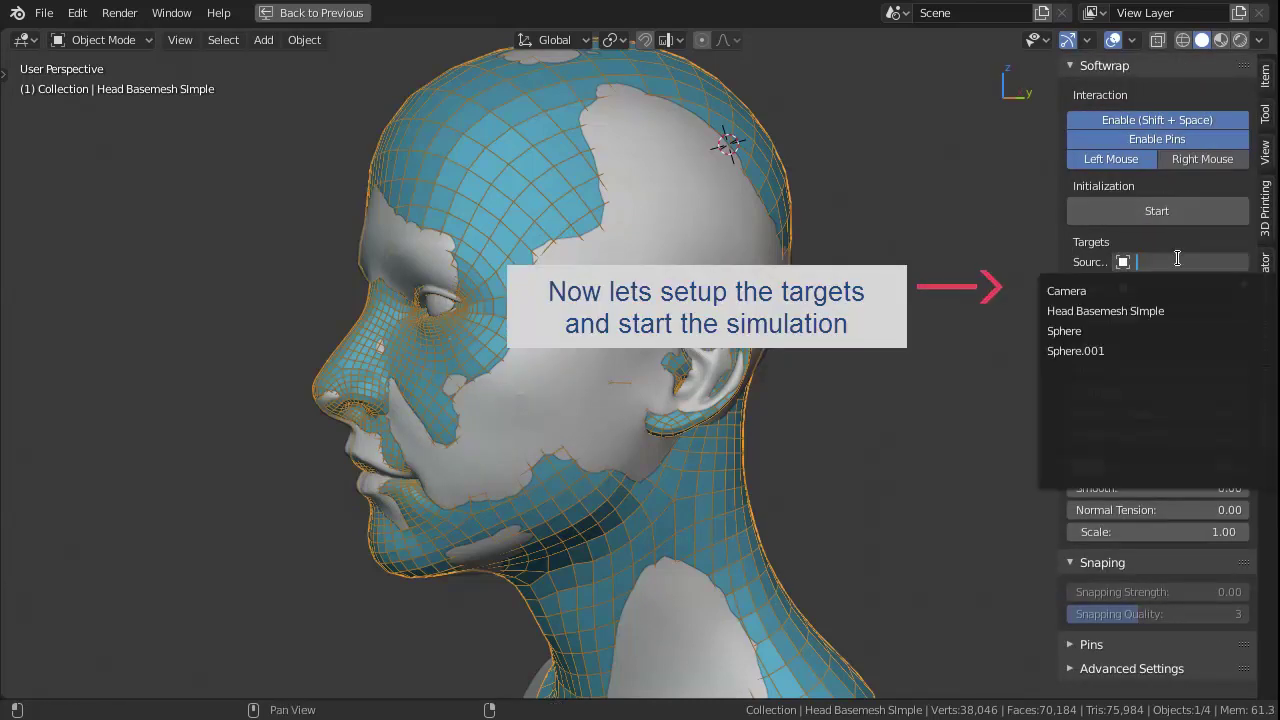
pyautogui.click(1080, 311)
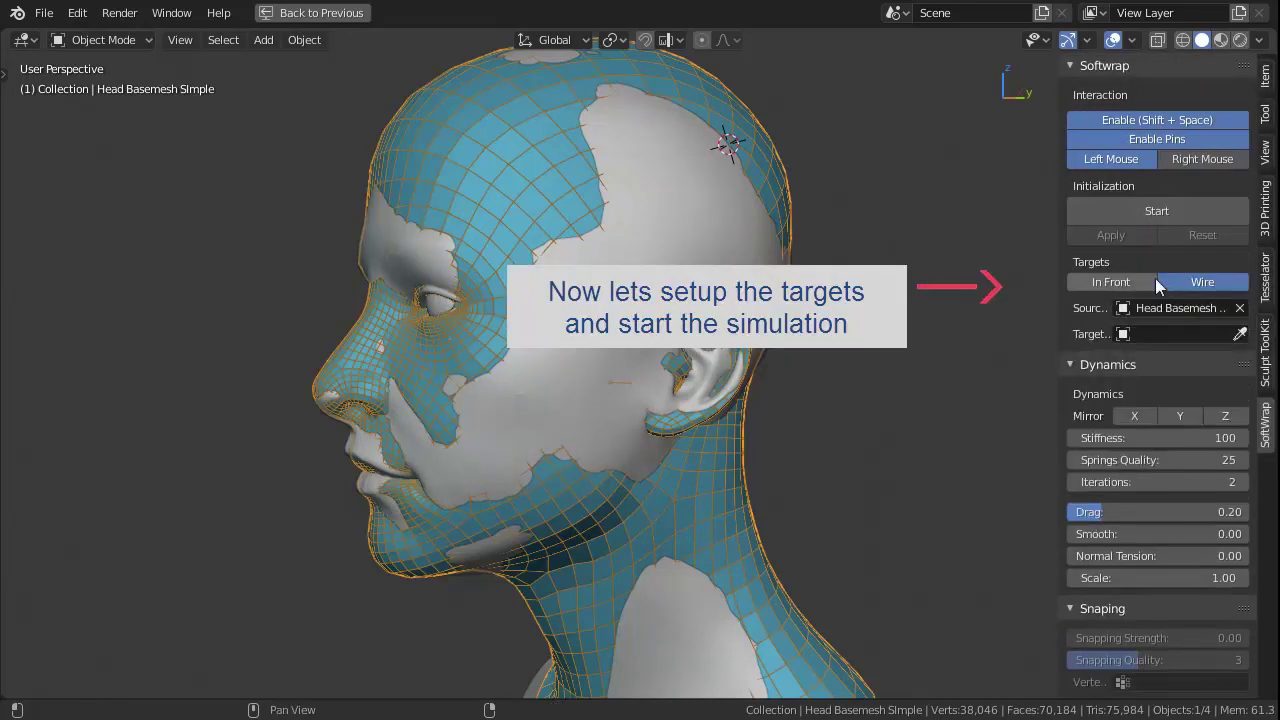
pyautogui.click(1238, 334)
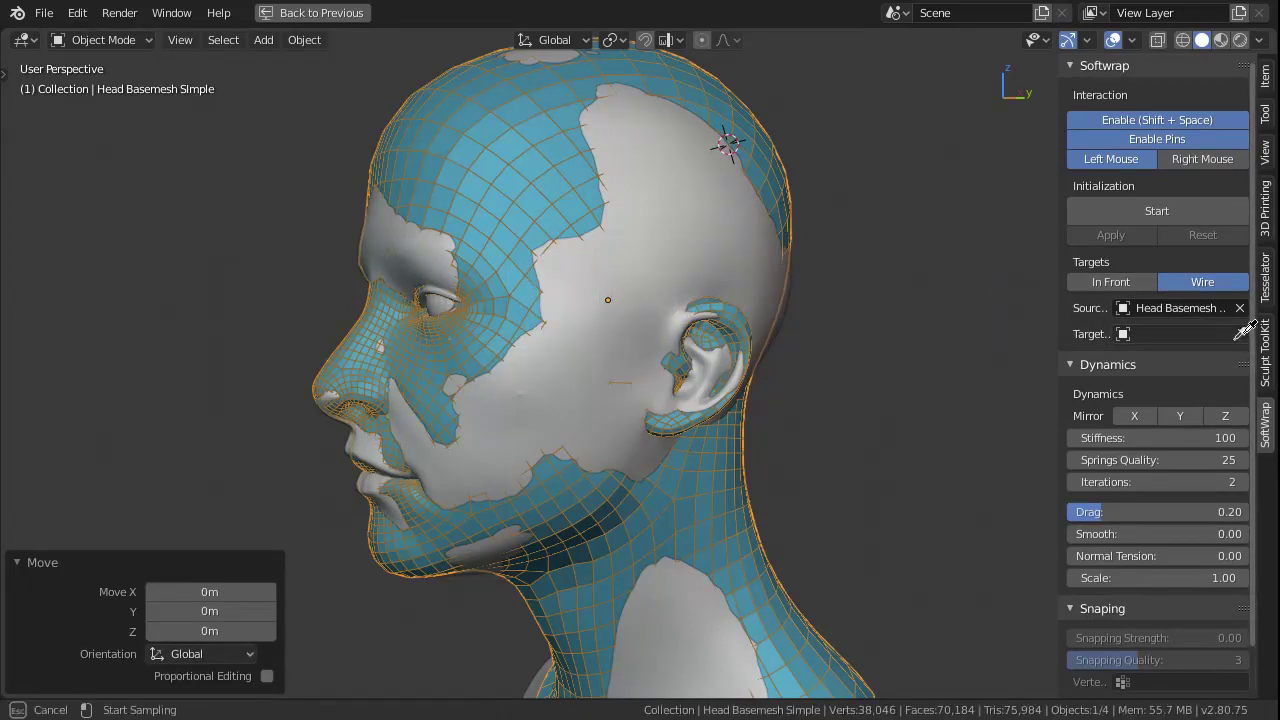
pyautogui.click(725, 170)
# Orbit to a front view and start the wrap simulation, watching it from three-quarter view.
pyautogui.scroll(-4, 698, 264)
pyautogui.scroll(1, 794, 461)
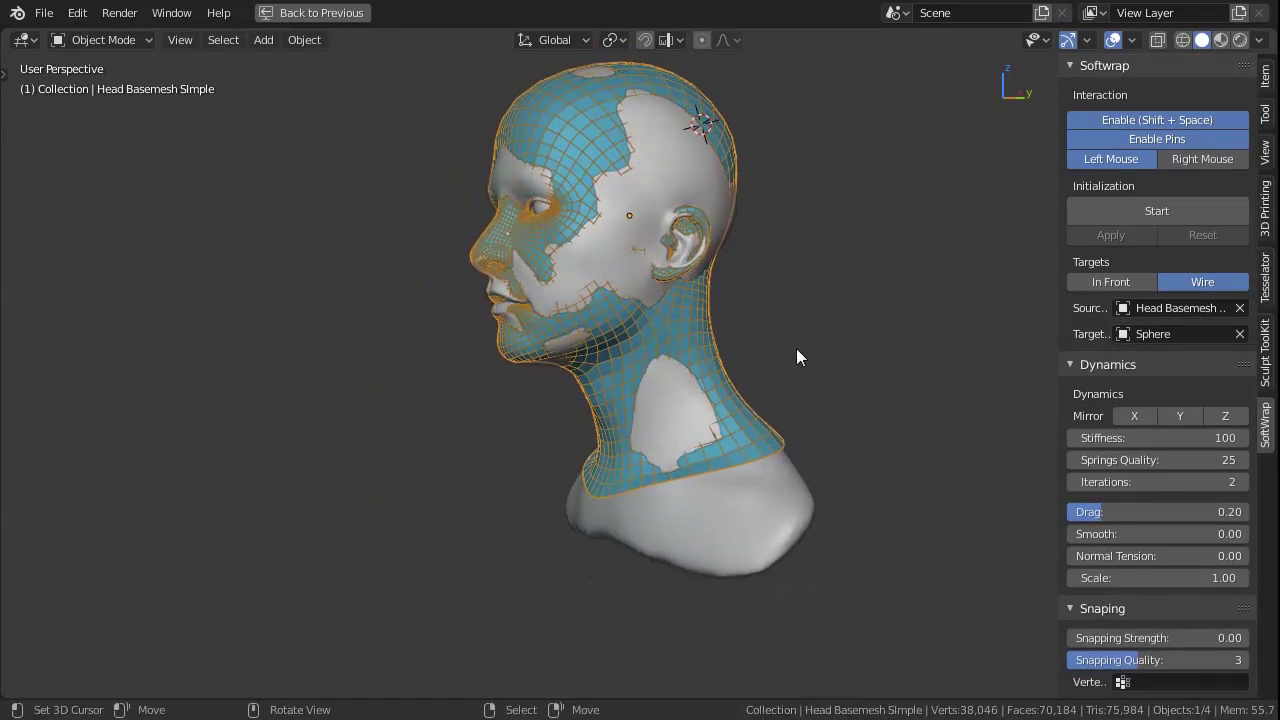
pyautogui.moveTo(796, 357)
pyautogui.mouseDown(button='middle')
pyautogui.moveTo(866, 386)
pyautogui.moveTo(978, 208)
pyautogui.moveTo(1094, 218)
pyautogui.mouseUp(button='middle')
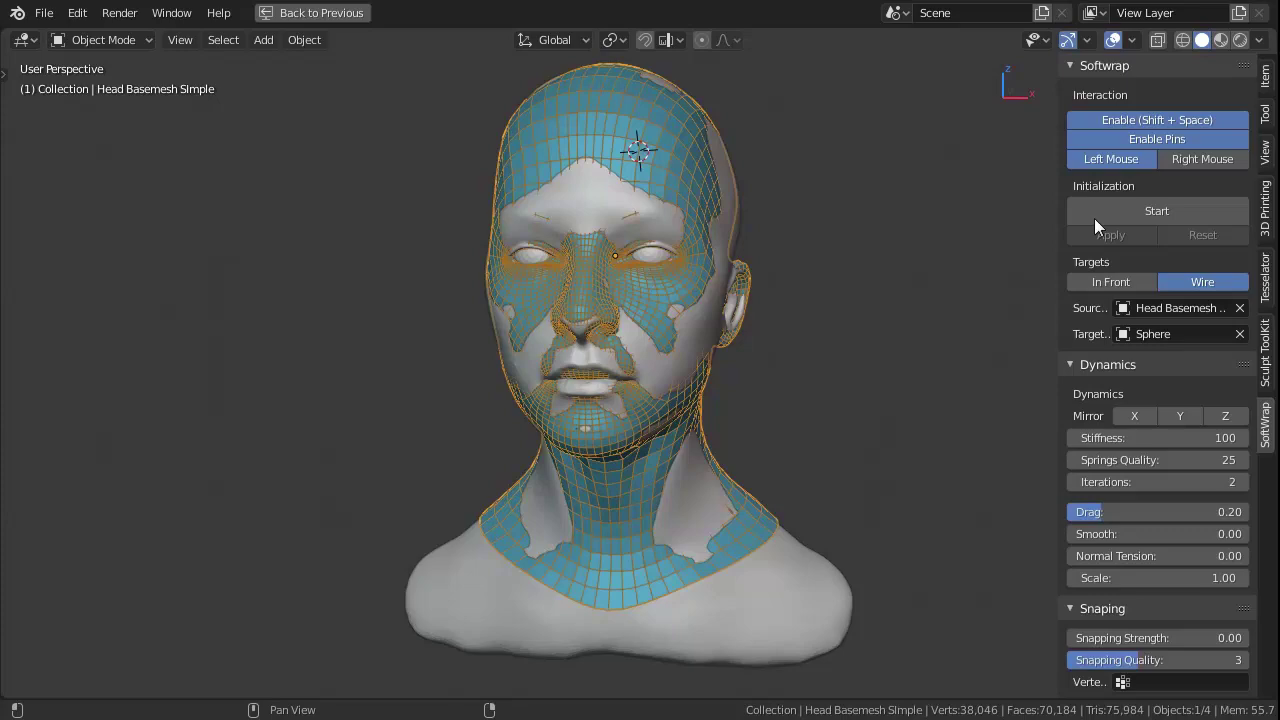
pyautogui.click(1159, 207)
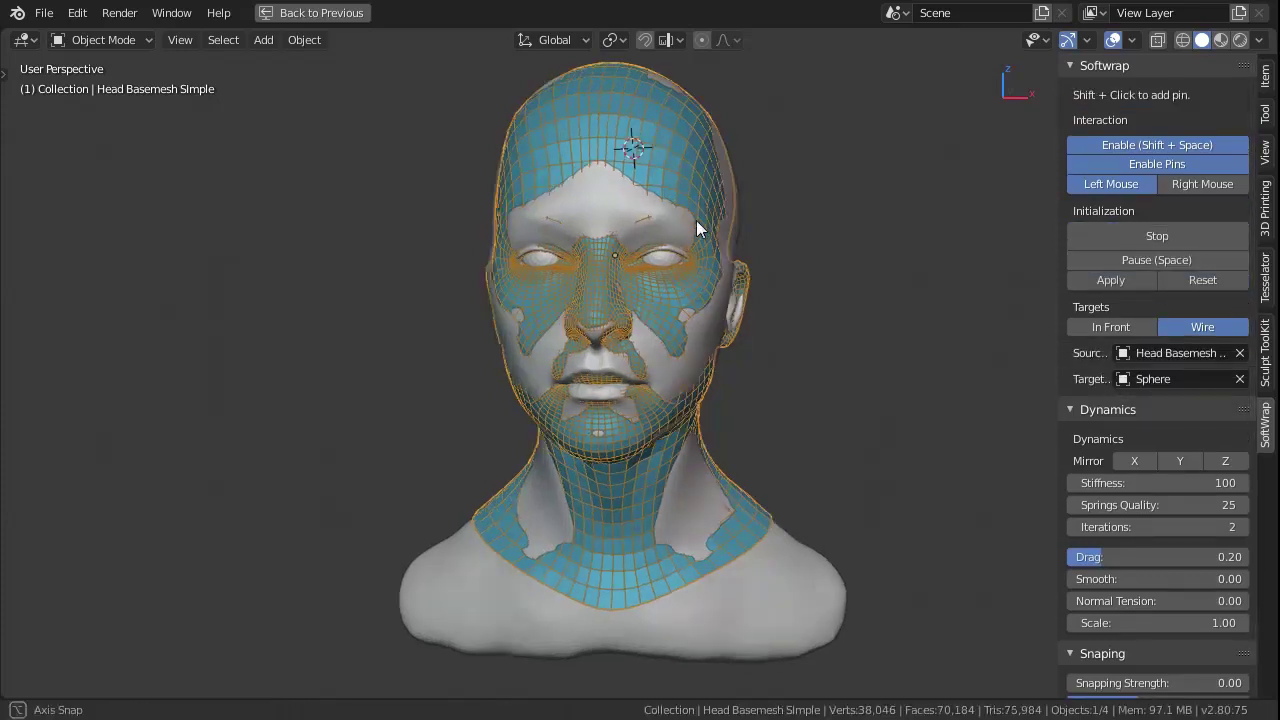
pyautogui.moveTo(696, 220)
pyautogui.mouseDown(button='middle')
pyautogui.moveTo(817, 206)
pyautogui.moveTo(585, 194)
pyautogui.mouseUp(button='middle')
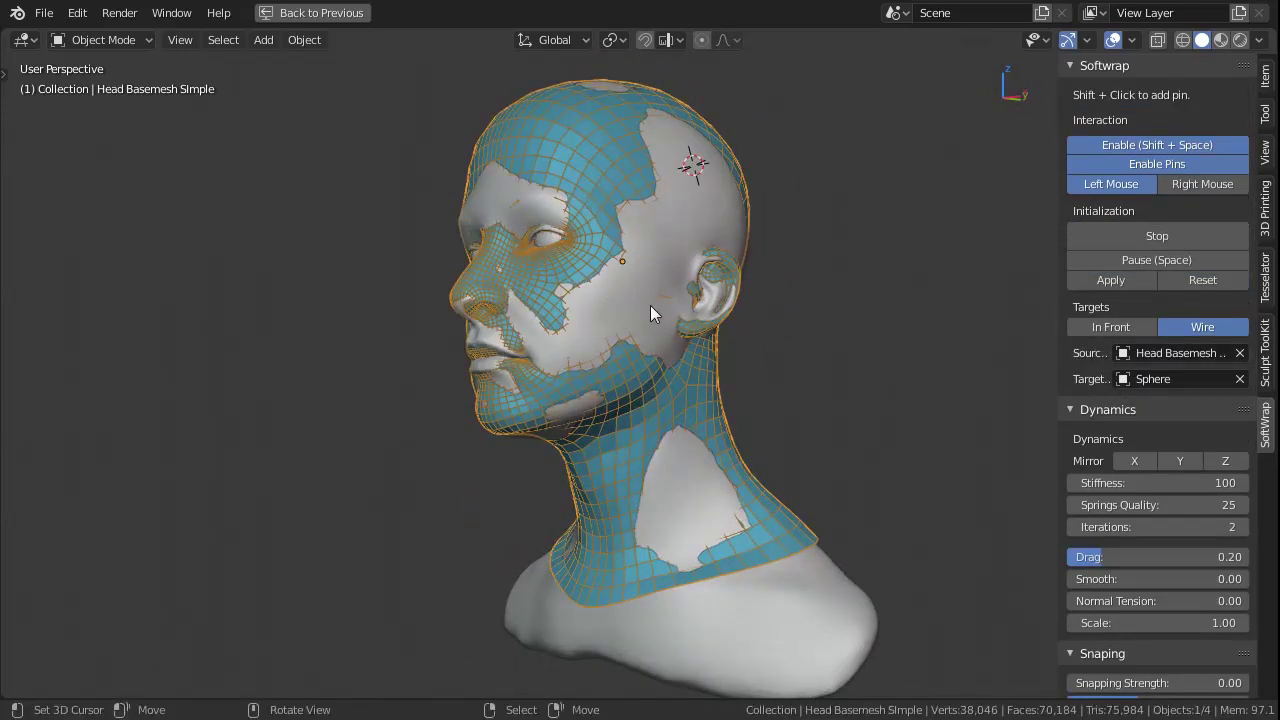
pyautogui.scroll(-3, 1135, 549)
# Raise Snapping Strength to 1.00, then deselect and orbit around the face to inspect the fit.
pyautogui.moveTo(742, 355); pyautogui.dragTo(663, 355, button='middle')
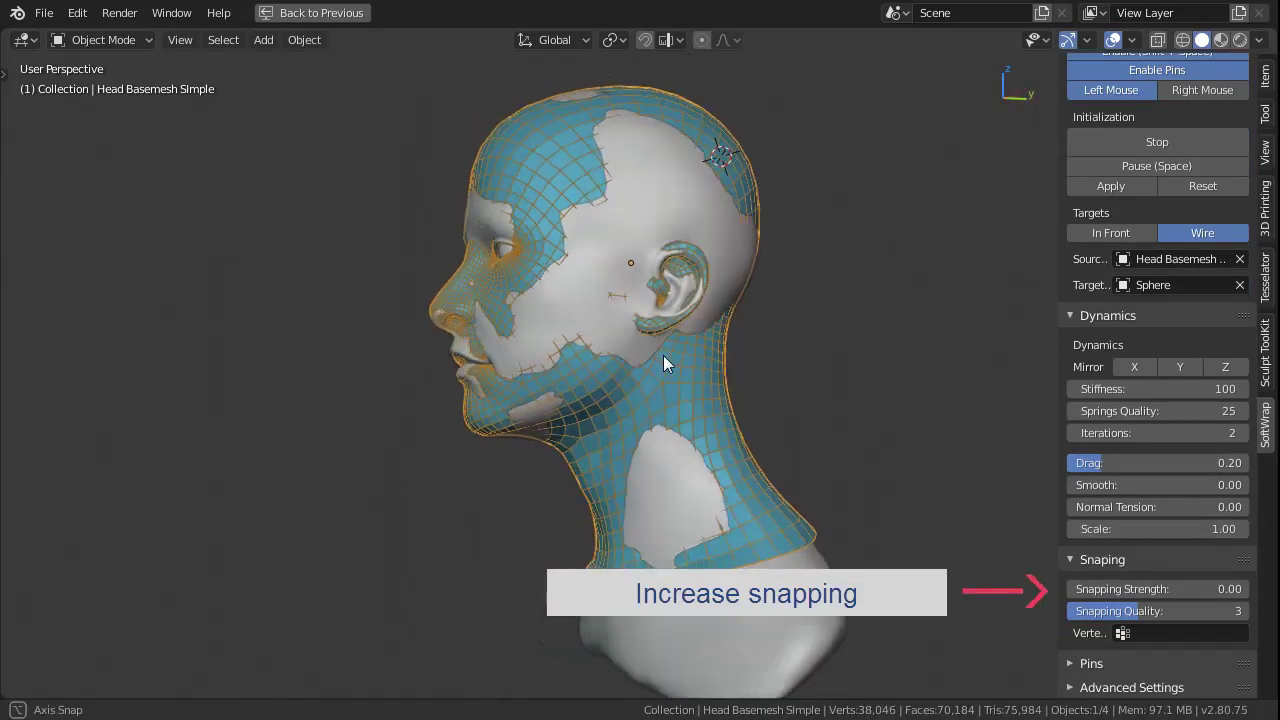
pyautogui.moveTo(1143, 589); pyautogui.dragTo(1230, 589)
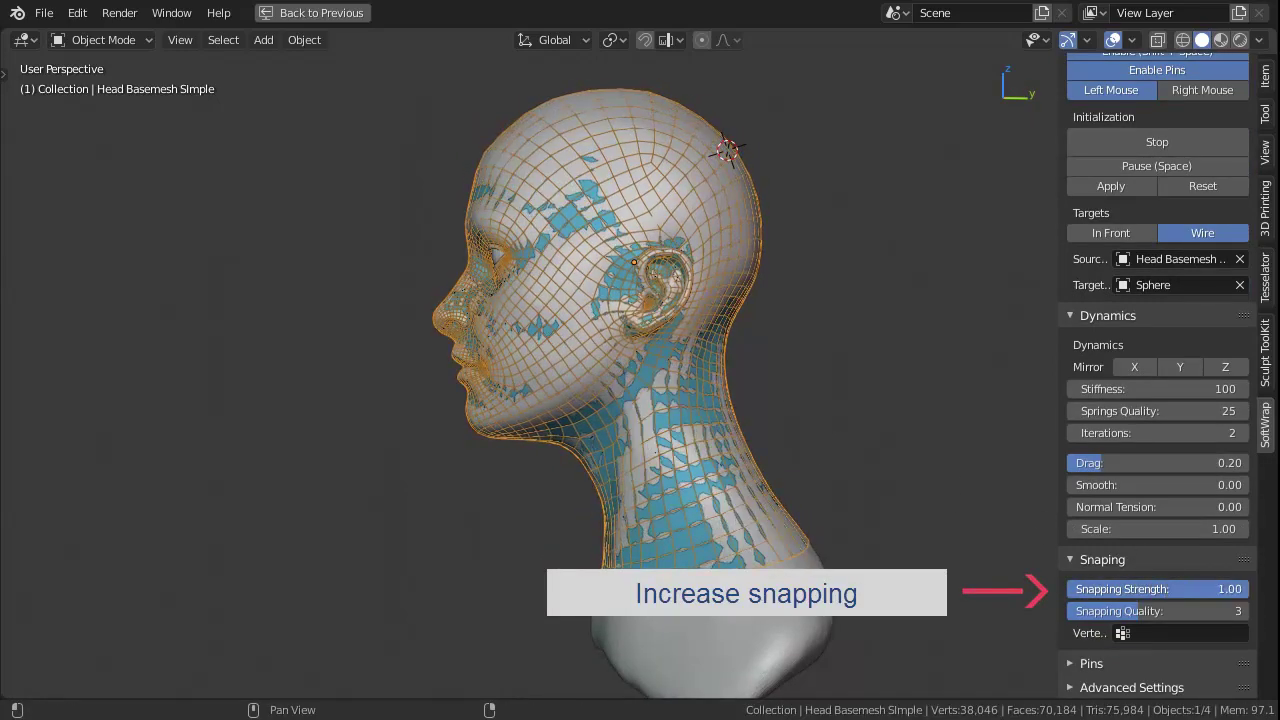
pyautogui.scroll(4, 531, 367)
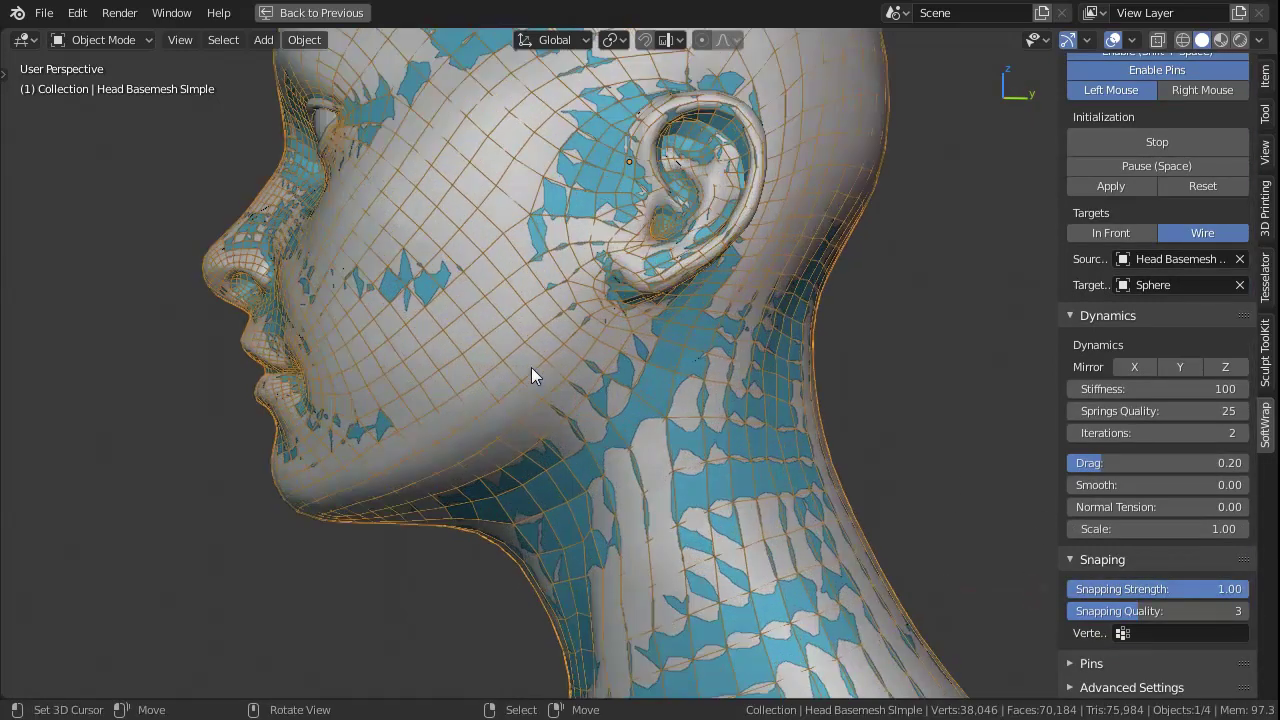
pyautogui.moveTo(531, 367); pyautogui.dragTo(727, 379, button='middle')
pyautogui.hotkey('alt', 'a')
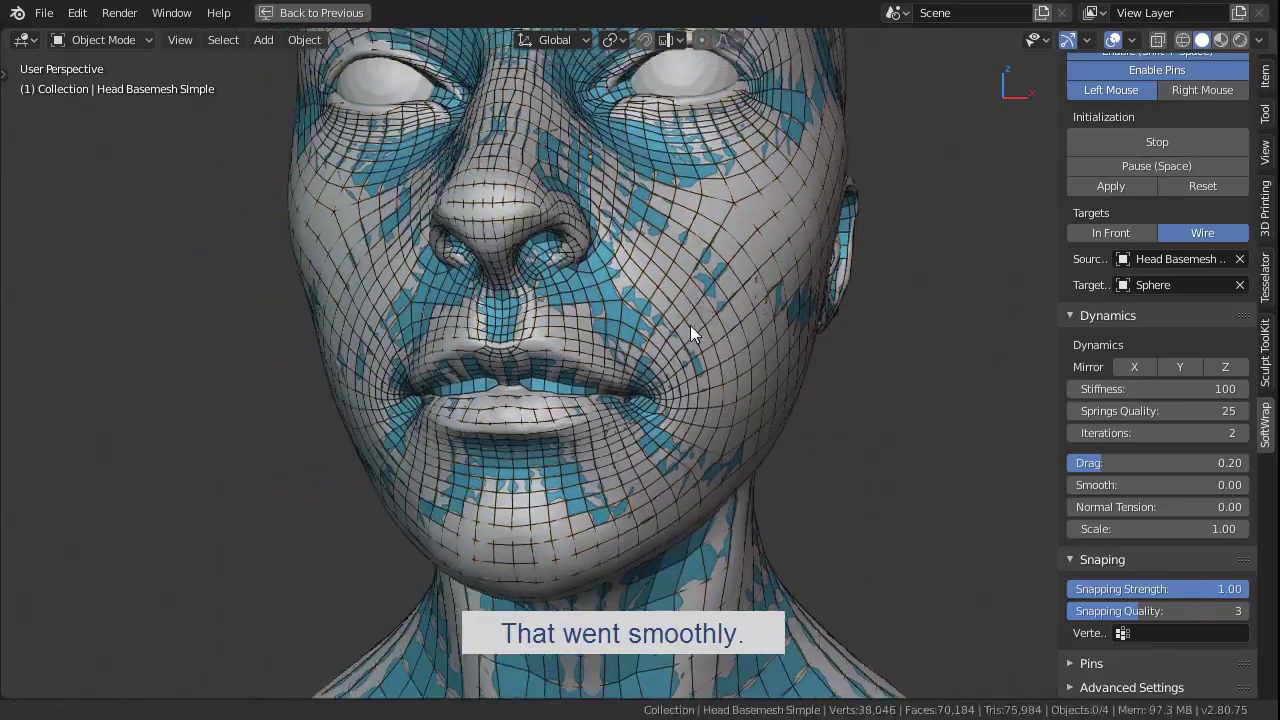
pyautogui.moveTo(690, 325); pyautogui.dragTo(689, 439, button='middle')
pyautogui.moveTo(771, 439); pyautogui.dragTo(993, 426, button='middle')
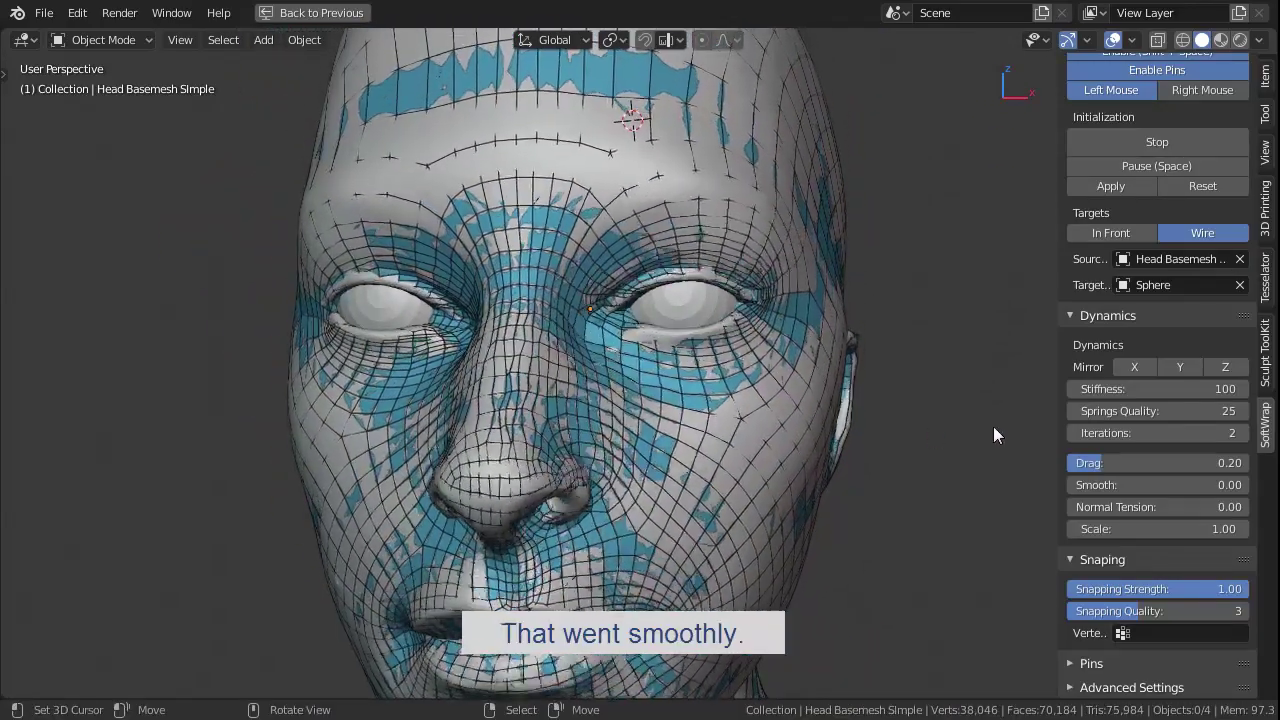
pyautogui.scroll(-2, 993, 426)
pyautogui.scroll(-3, 900, 460)
pyautogui.scroll(-2, 800, 450)
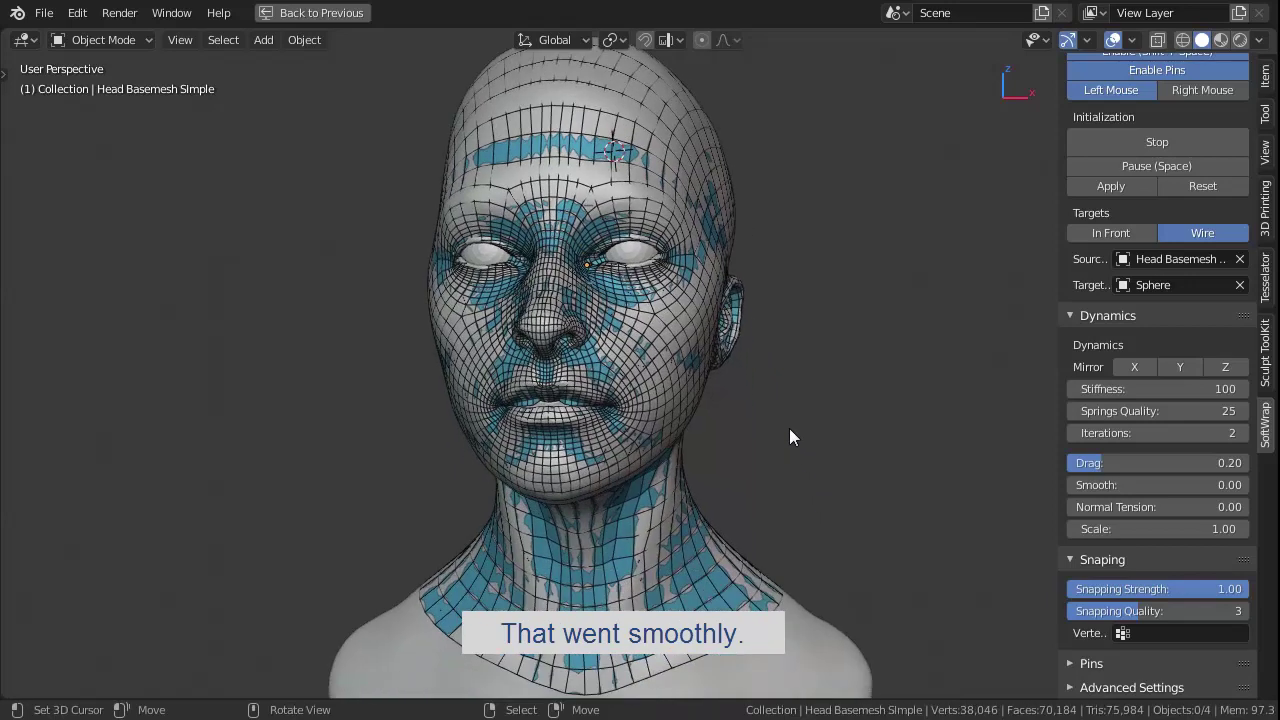
# Turn on Softwrap X mirror and pull the cheek and top of the head symmetrically.
pyautogui.click(1133, 368)
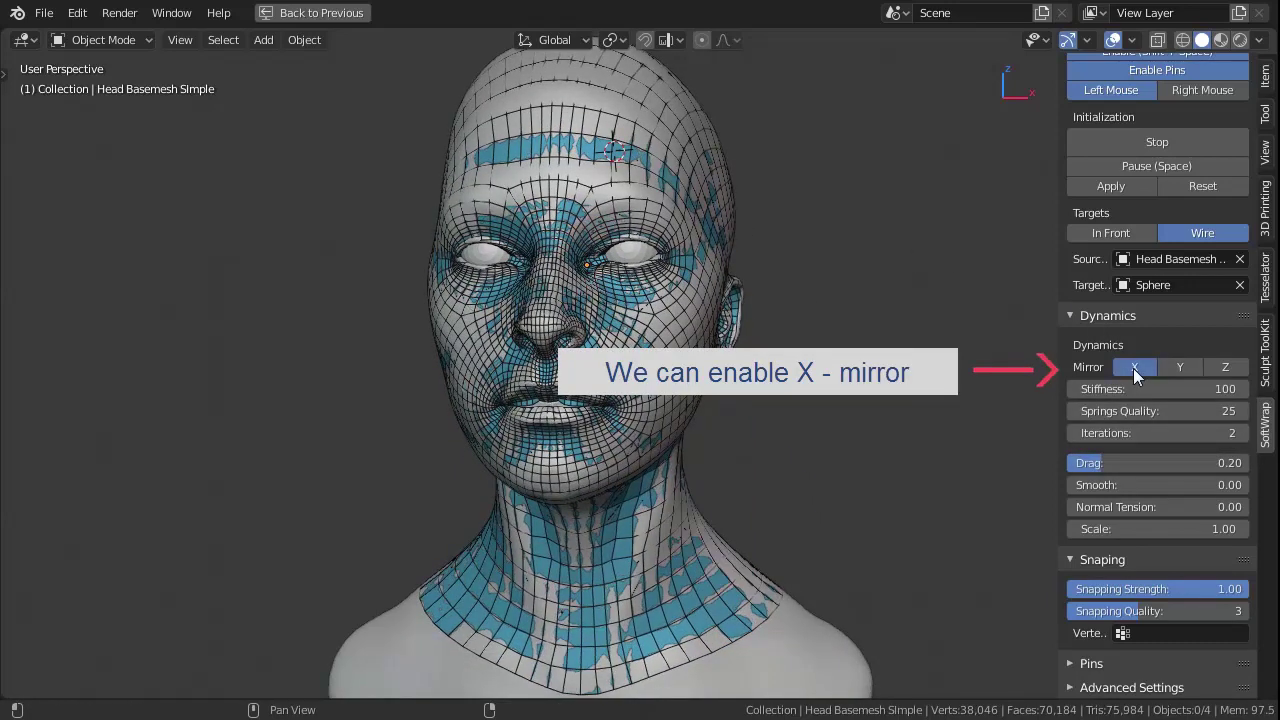
pyautogui.moveTo(690, 385); pyautogui.dragTo(688, 400, button='middle')
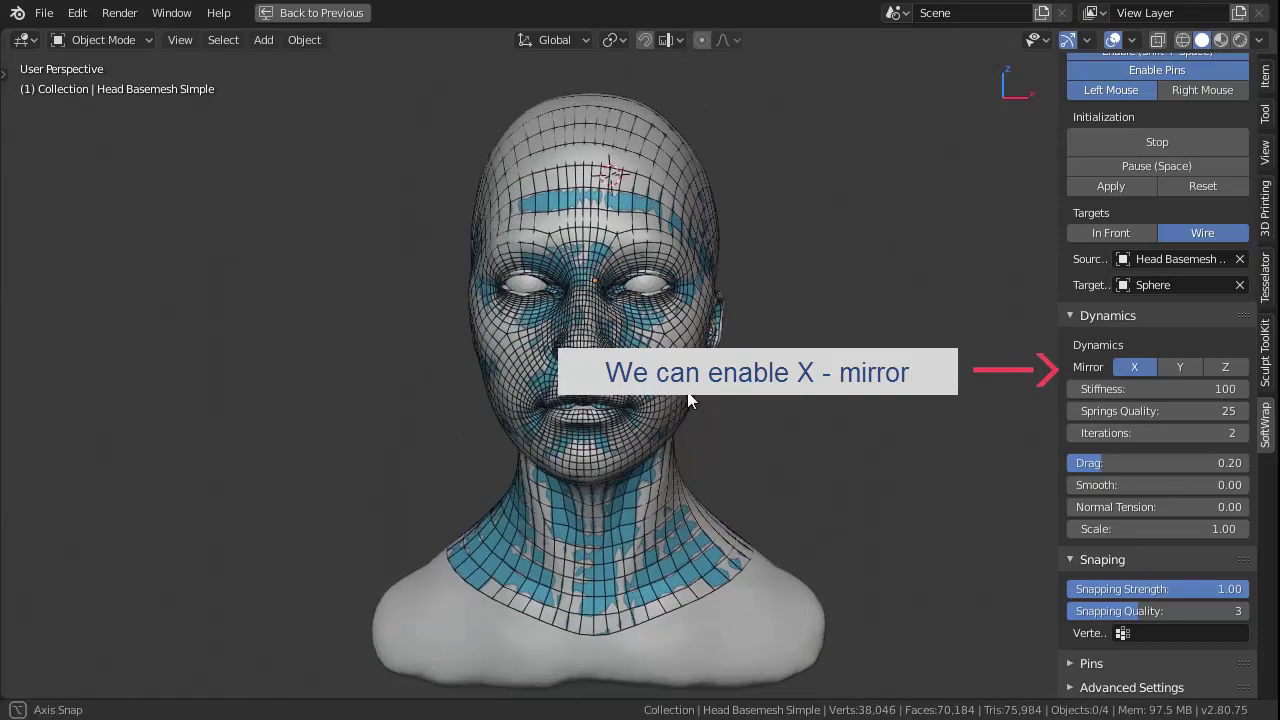
pyautogui.scroll(3, 690, 398)
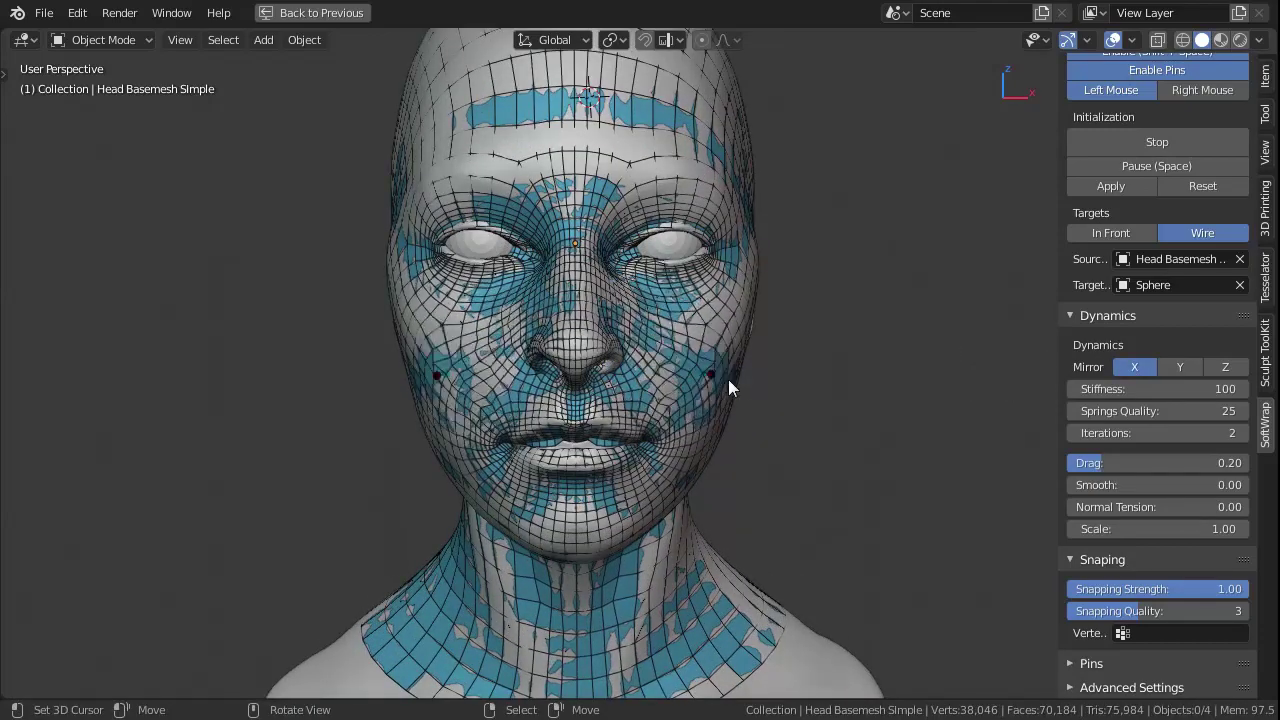
pyautogui.moveTo(728, 379); pyautogui.dragTo(819, 385)
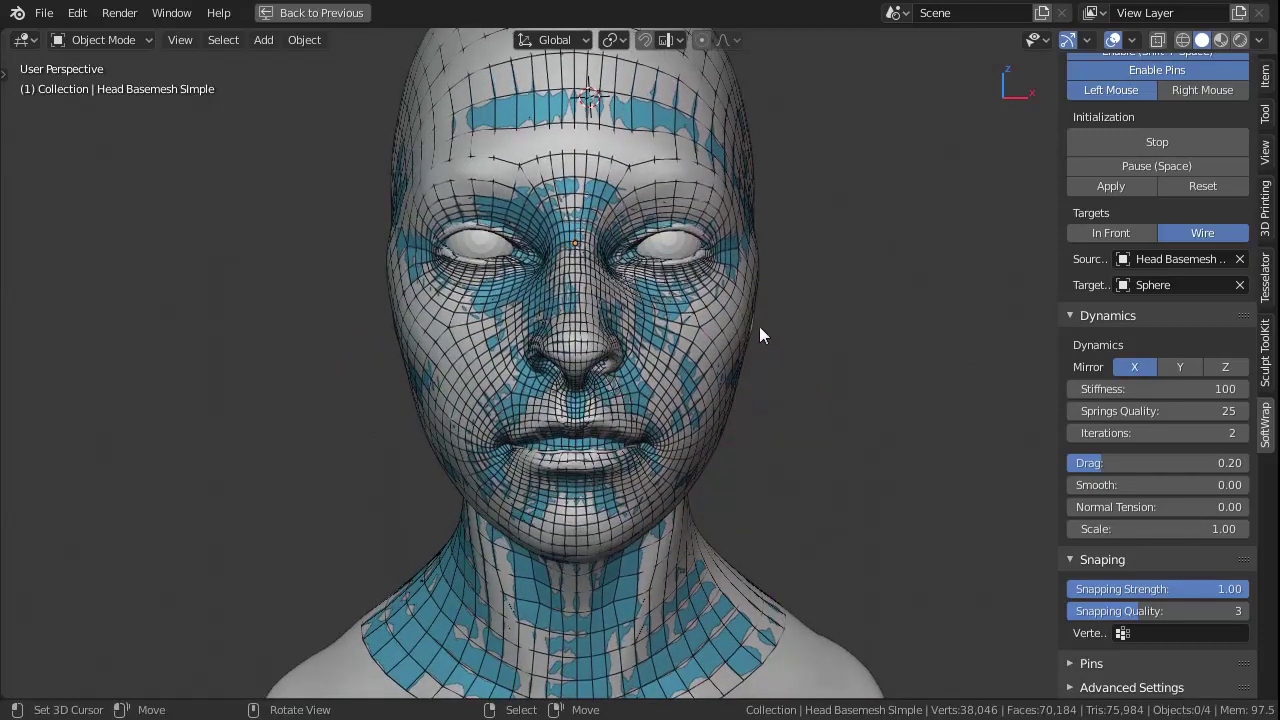
pyautogui.moveTo(694, 149); pyautogui.dragTo(694, 106)
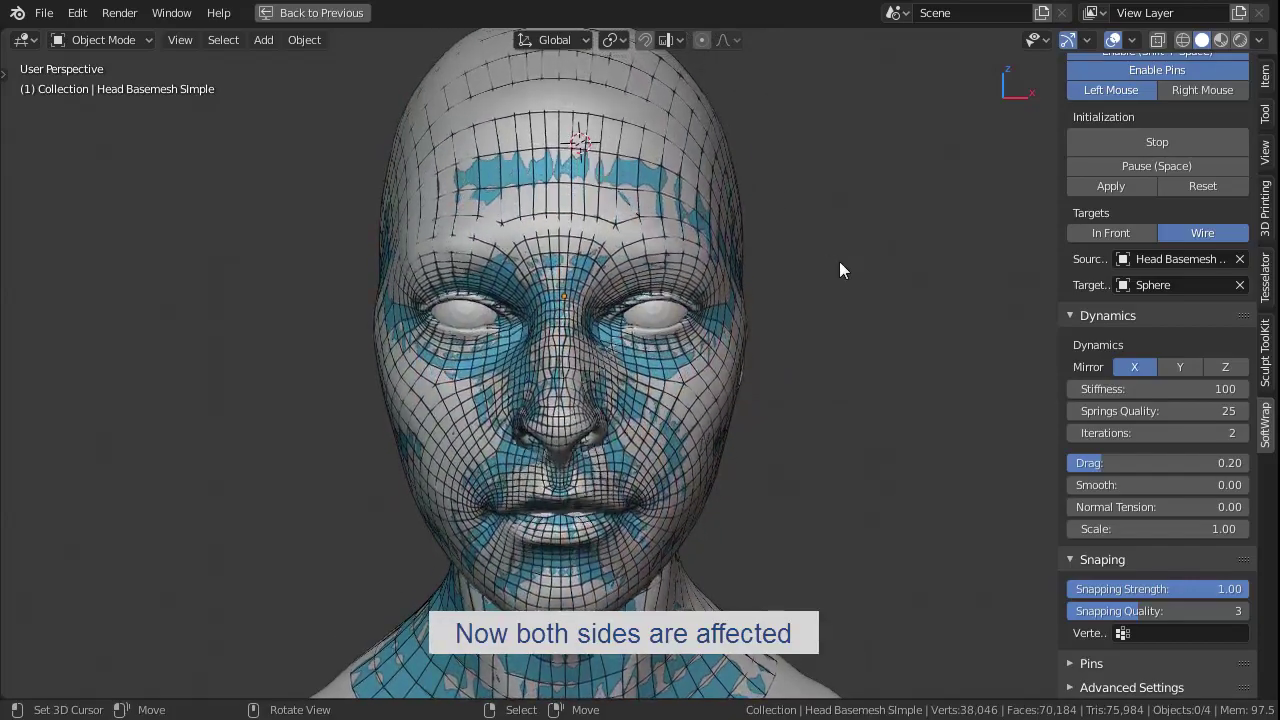
pyautogui.scroll(2, 839, 261)
pyautogui.moveTo(846, 264)
pyautogui.mouseDown(button='middle')
pyautogui.moveTo(794, 294)
pyautogui.moveTo(606, 240)
pyautogui.mouseUp(button='middle')
pyautogui.scroll(2, 460, 266)
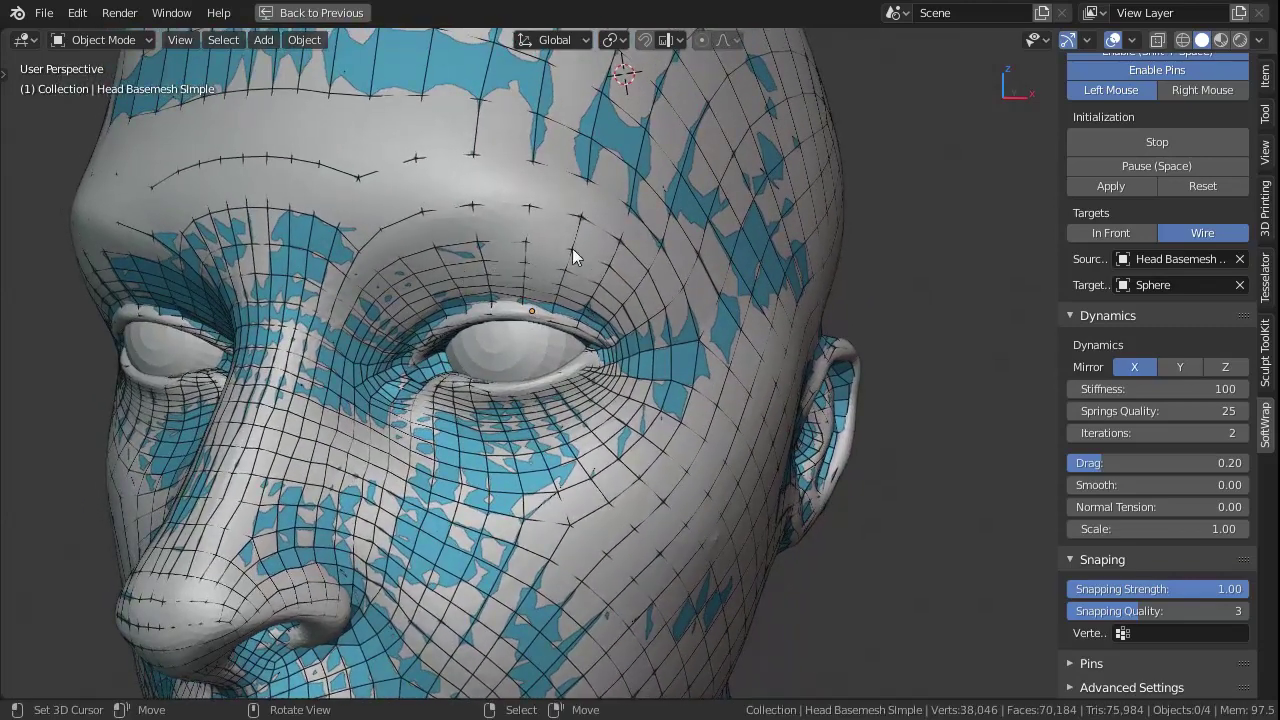
# Enable In Front so the wrap mesh draws over the whole sculpted head.
pyautogui.click(1115, 236)
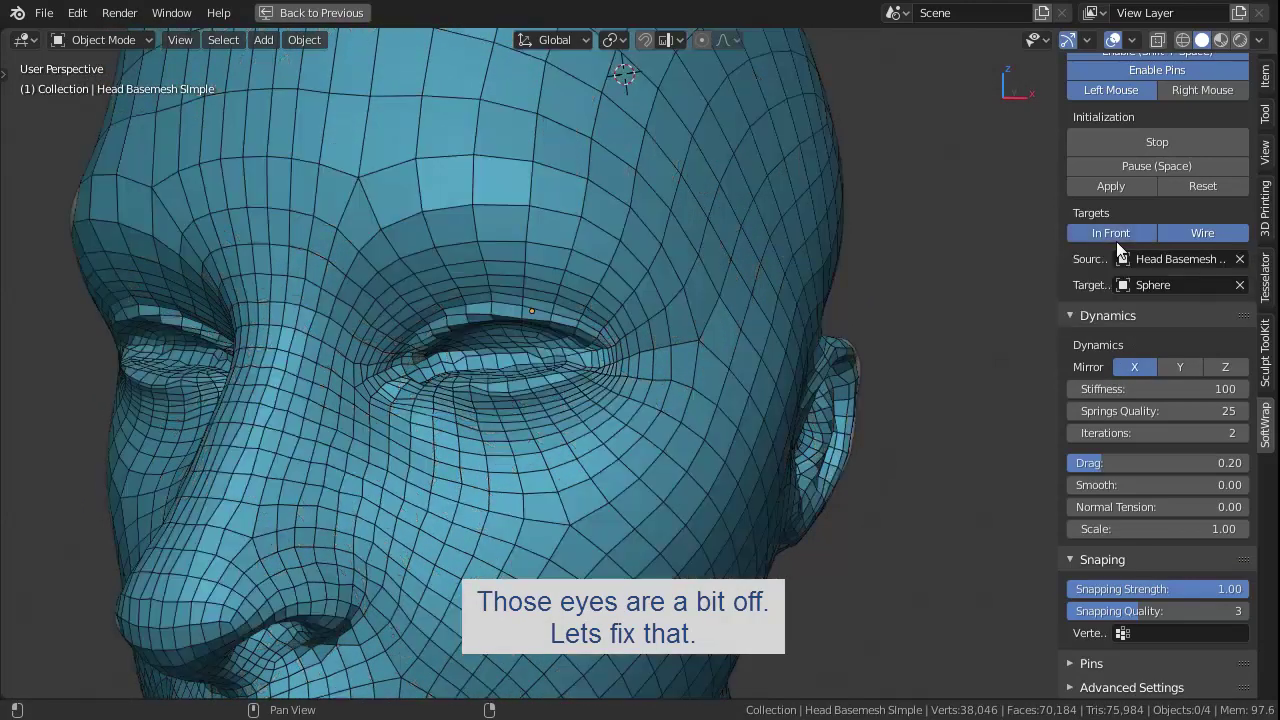
pyautogui.scroll(2, 652, 360)
pyautogui.scroll(2, 666, 348)
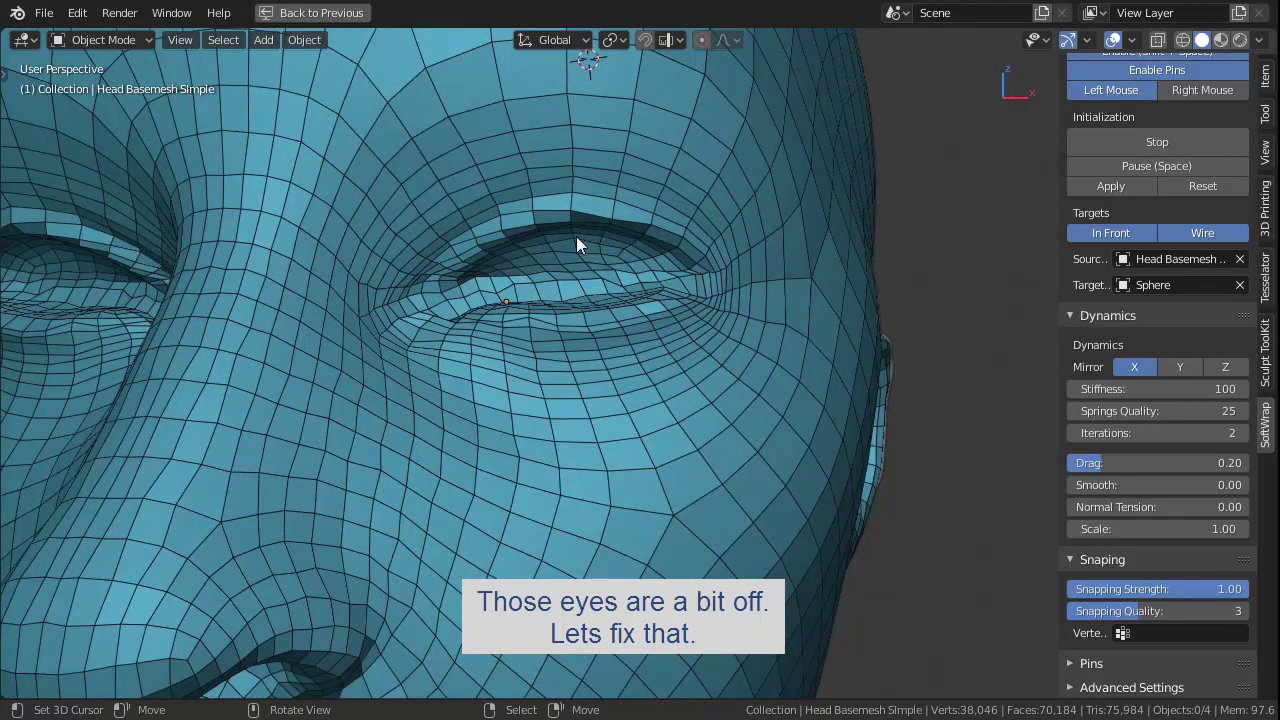
pyautogui.scroll(-2, 693, 202)
pyautogui.scroll(-2, 694, 136)
pyautogui.scroll(-1, 694, 136)
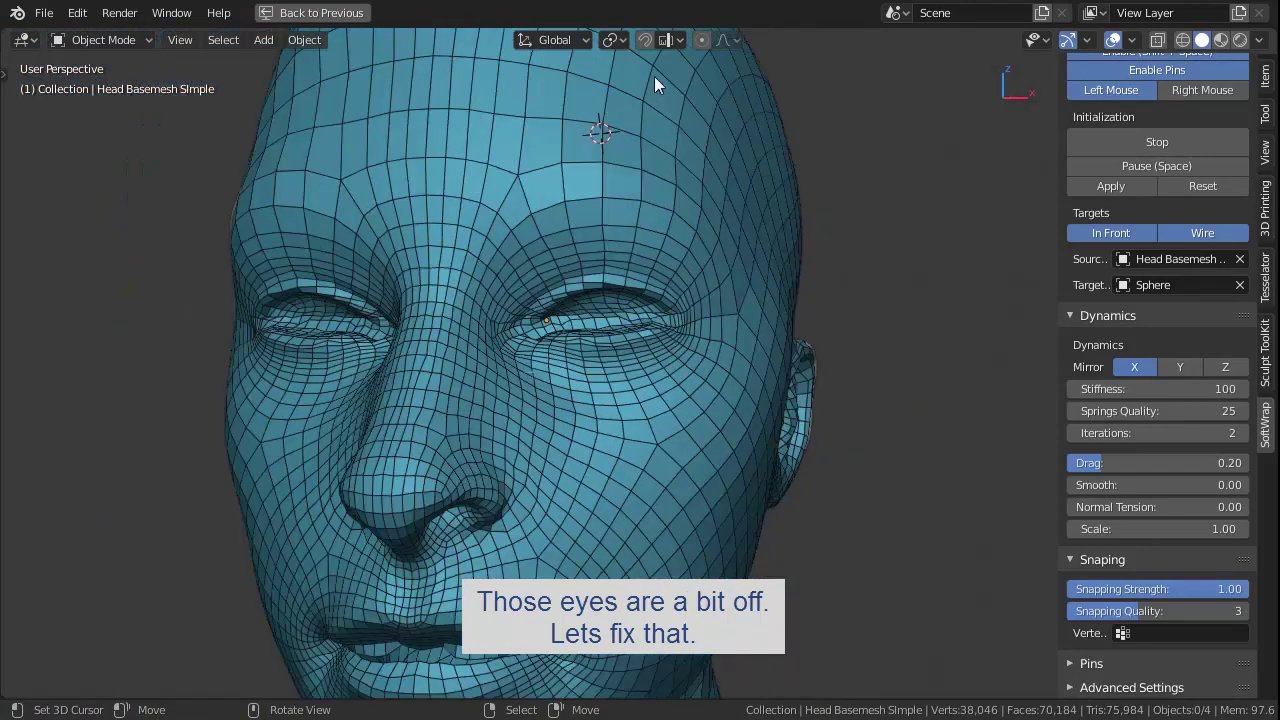
pyautogui.scroll(-1, 637, 211)
# Set snapping to Face with Project Individual Elements and turn snapping on.
pyautogui.click(667, 42)
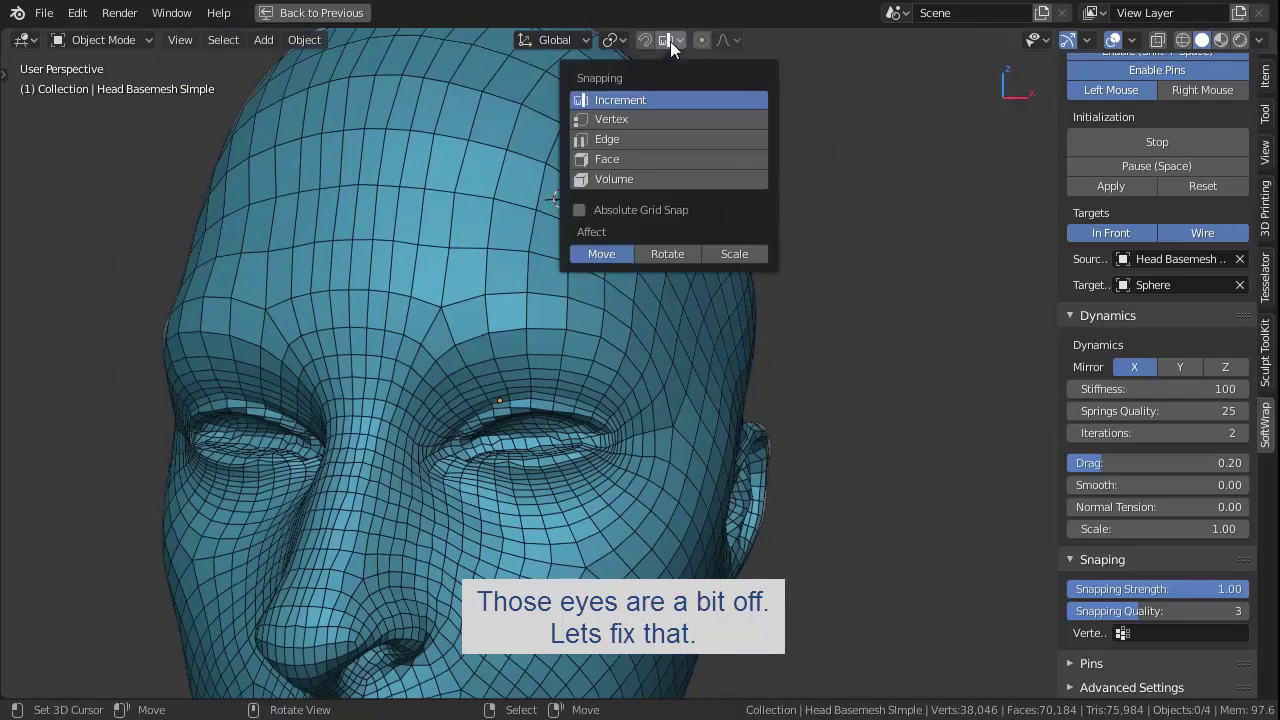
pyautogui.click(637, 160)
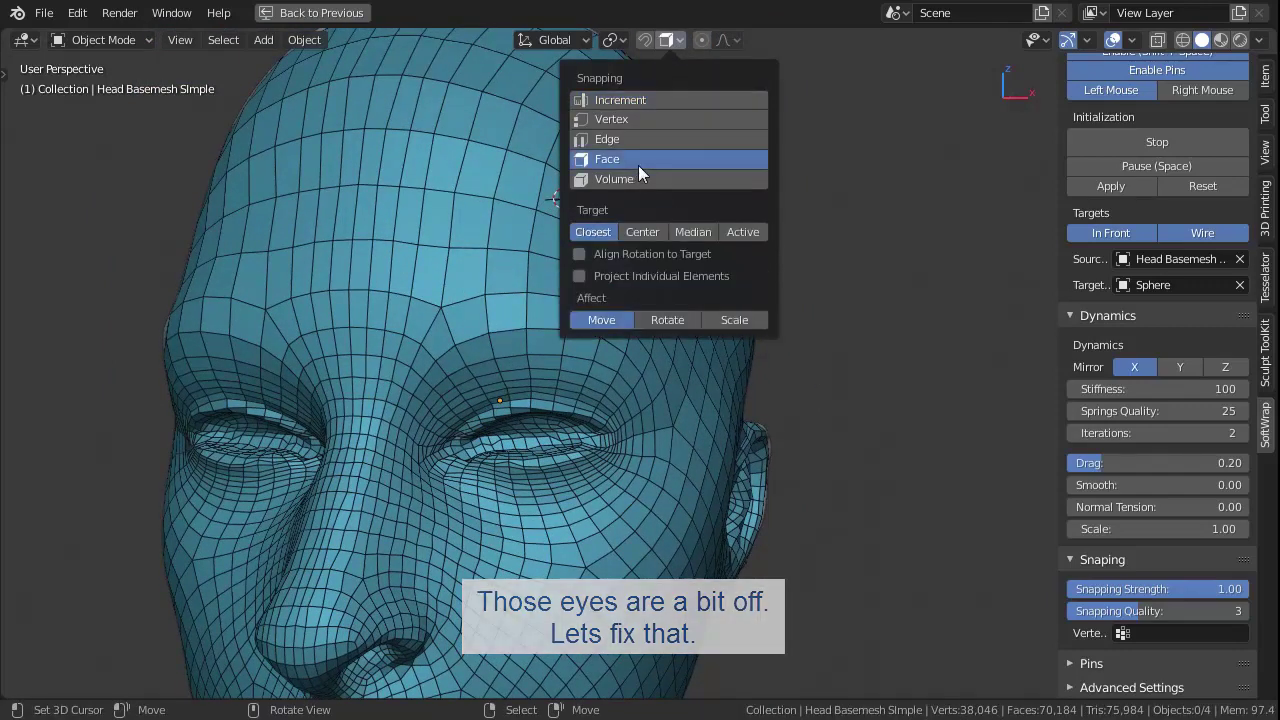
pyautogui.click(648, 276)
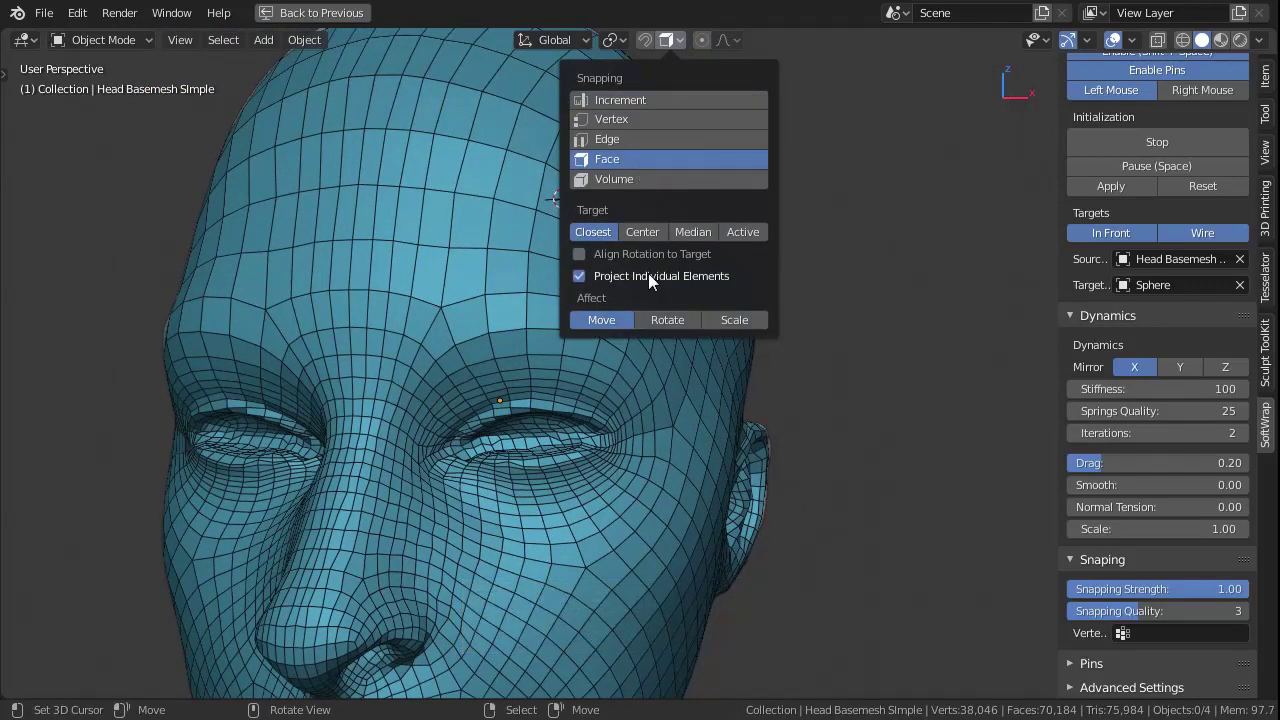
pyautogui.click(643, 38)
# Add pins above the eye and on the upper eyelid and move them into place.
pyautogui.scroll(2, 695, 455)
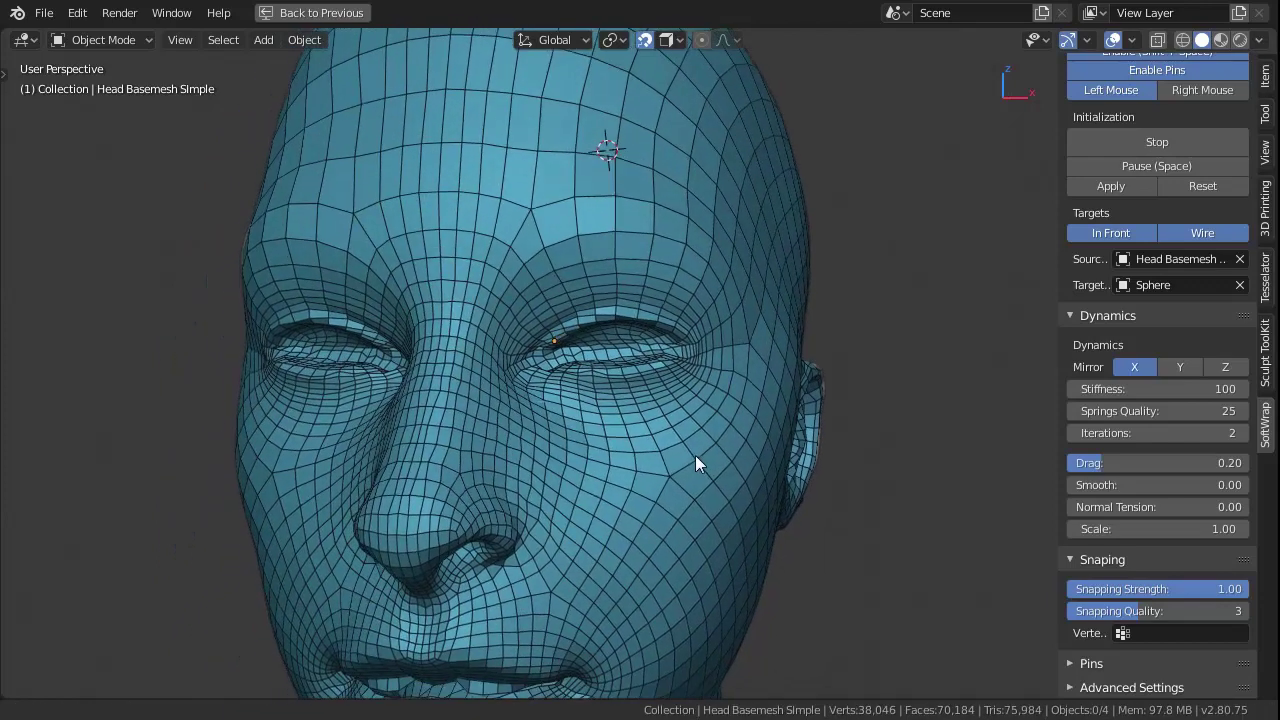
pyautogui.scroll(5, 697, 436)
pyautogui.keyDown('shift'); pyautogui.click(573, 201); pyautogui.keyUp('shift')
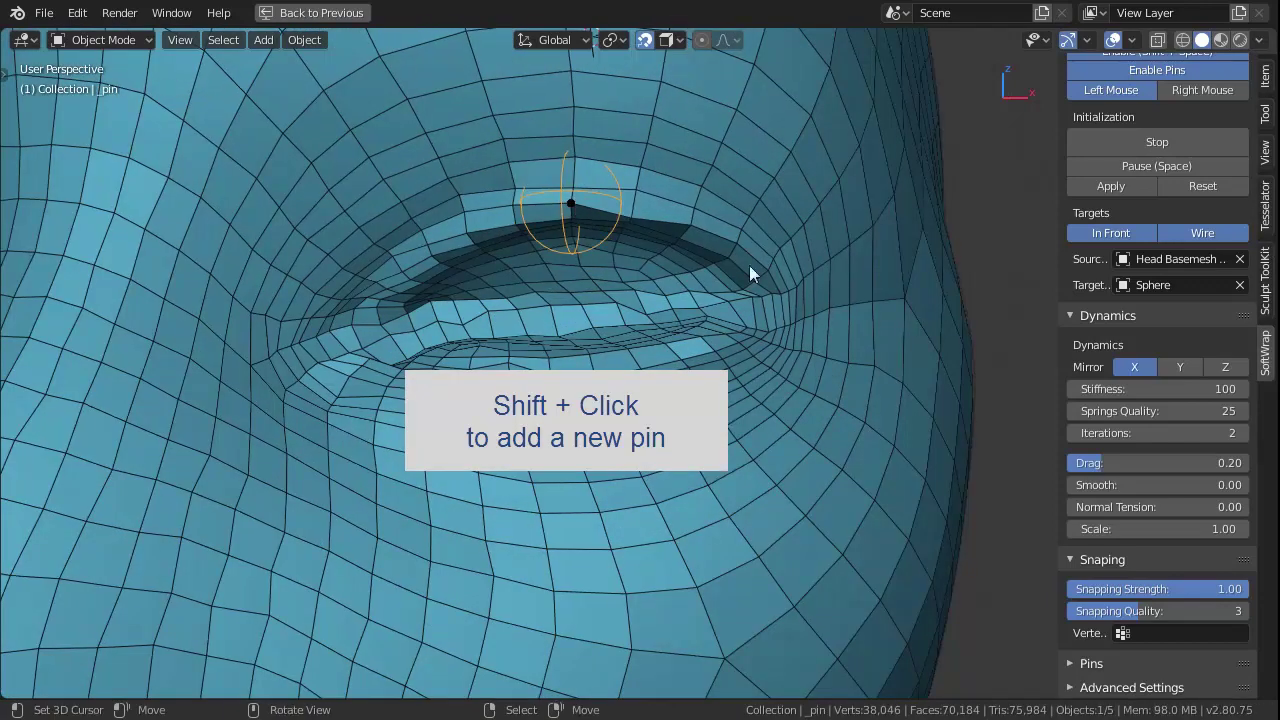
pyautogui.press('g')
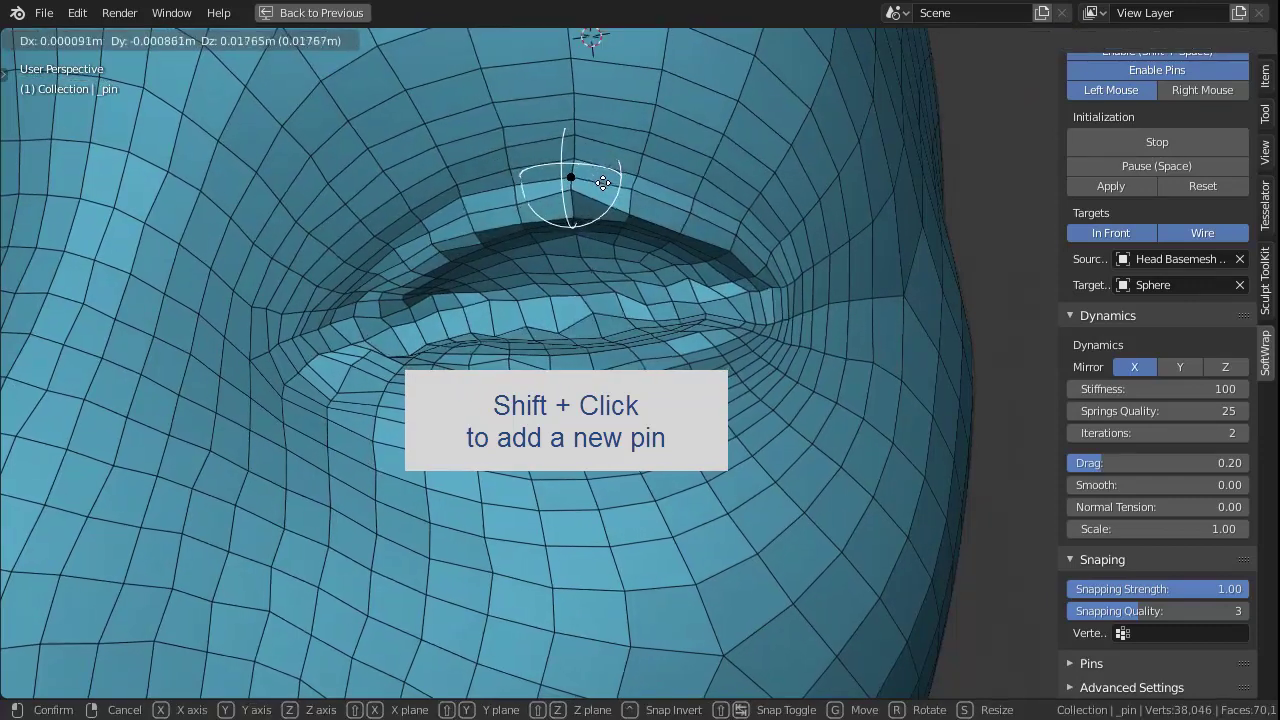
pyautogui.click(605, 193)
pyautogui.keyDown('shift'); pyautogui.click(698, 221); pyautogui.keyUp('shift')
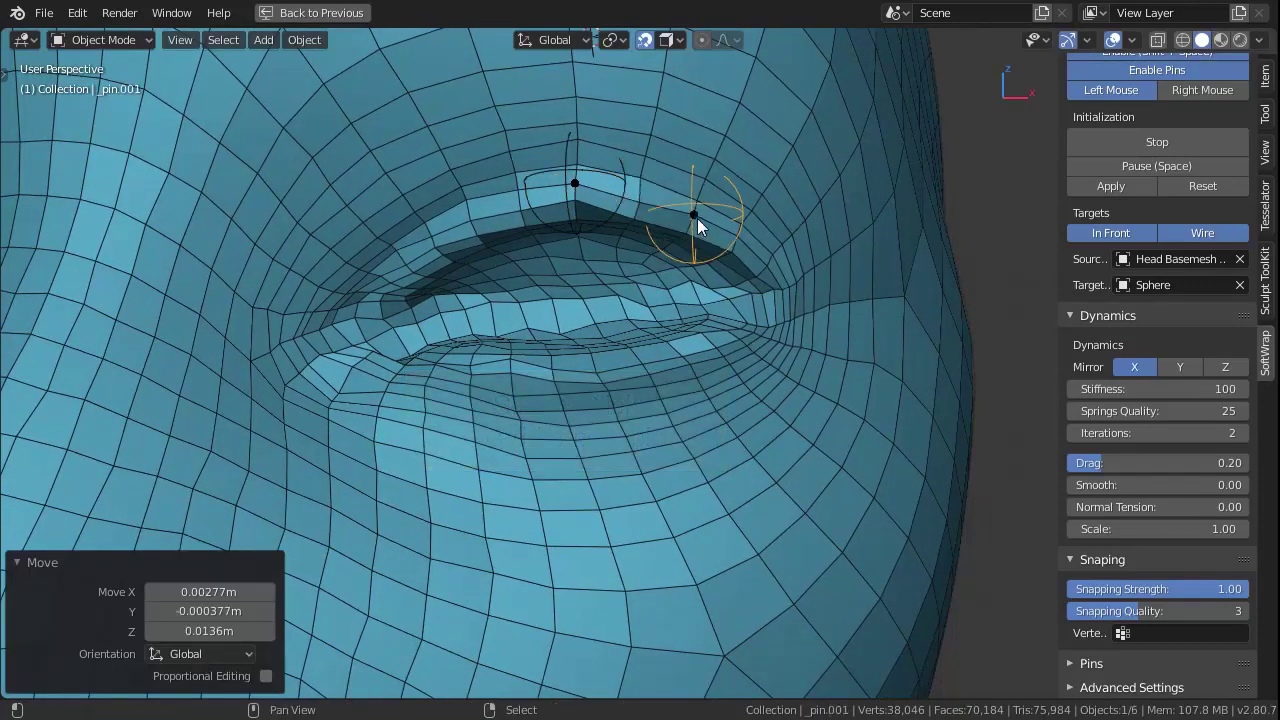
pyautogui.press('g')
pyautogui.click(705, 207)
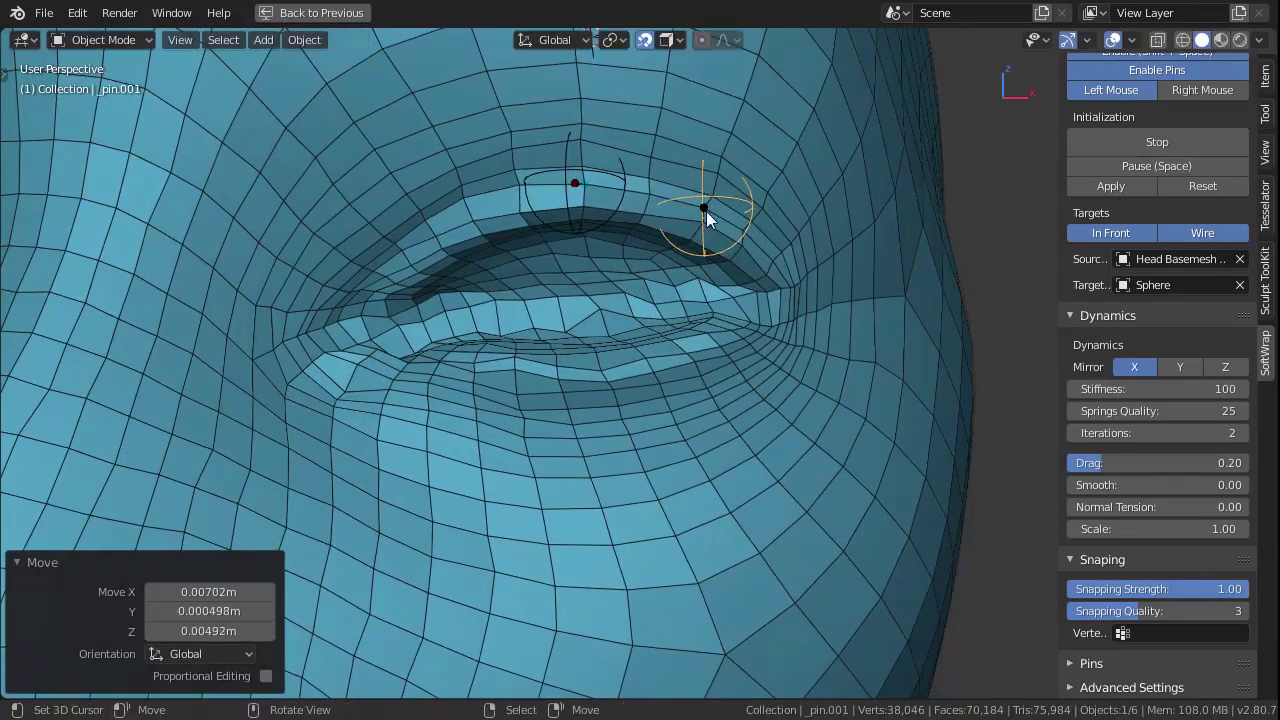
# Reposition the mirrored pin on the other eye, then orbit to a three-quarter view.
pyautogui.scroll(-5, 452, 412)
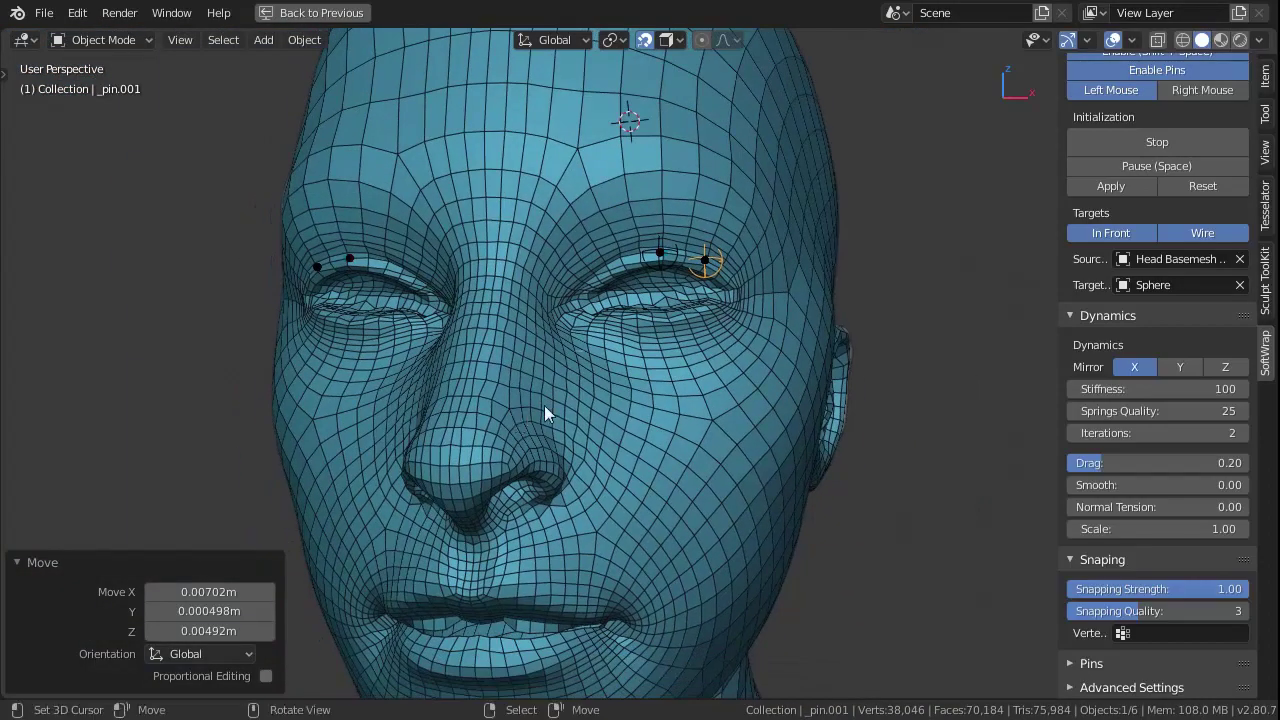
pyautogui.scroll(4, 600, 400)
pyautogui.scroll(-2, 137, 258)
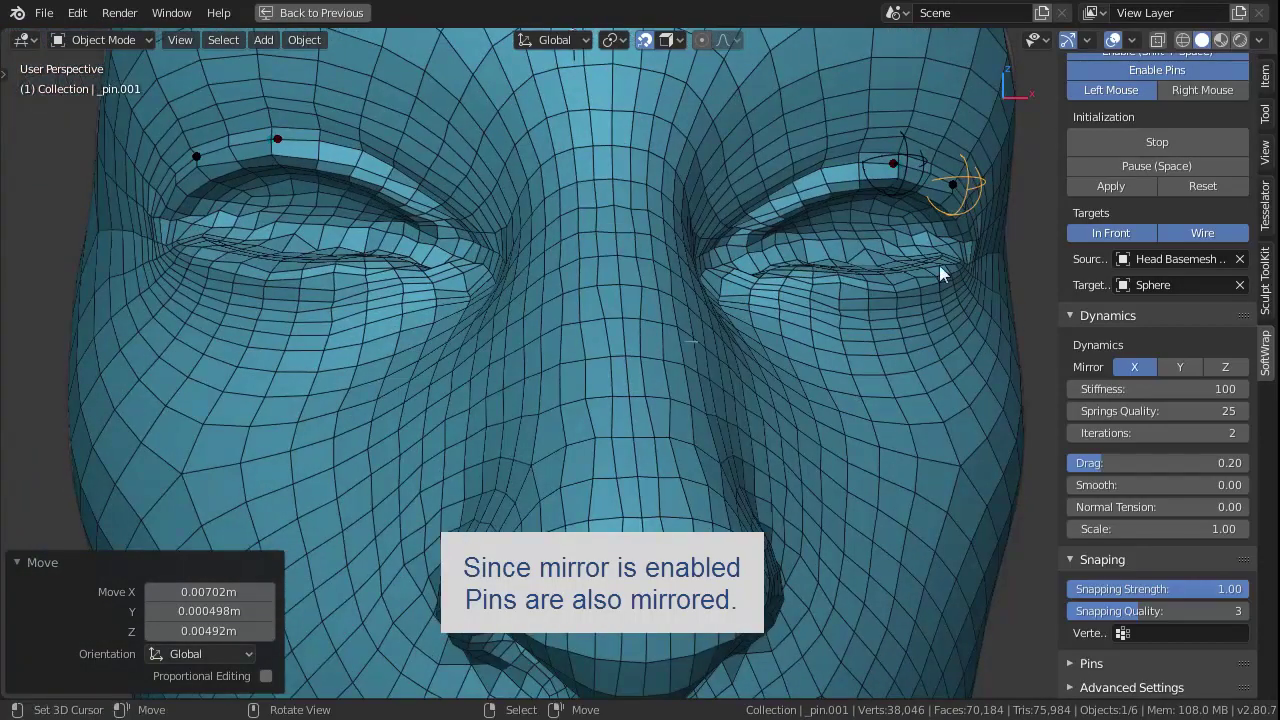
pyautogui.press('g')
pyautogui.click(970, 262)
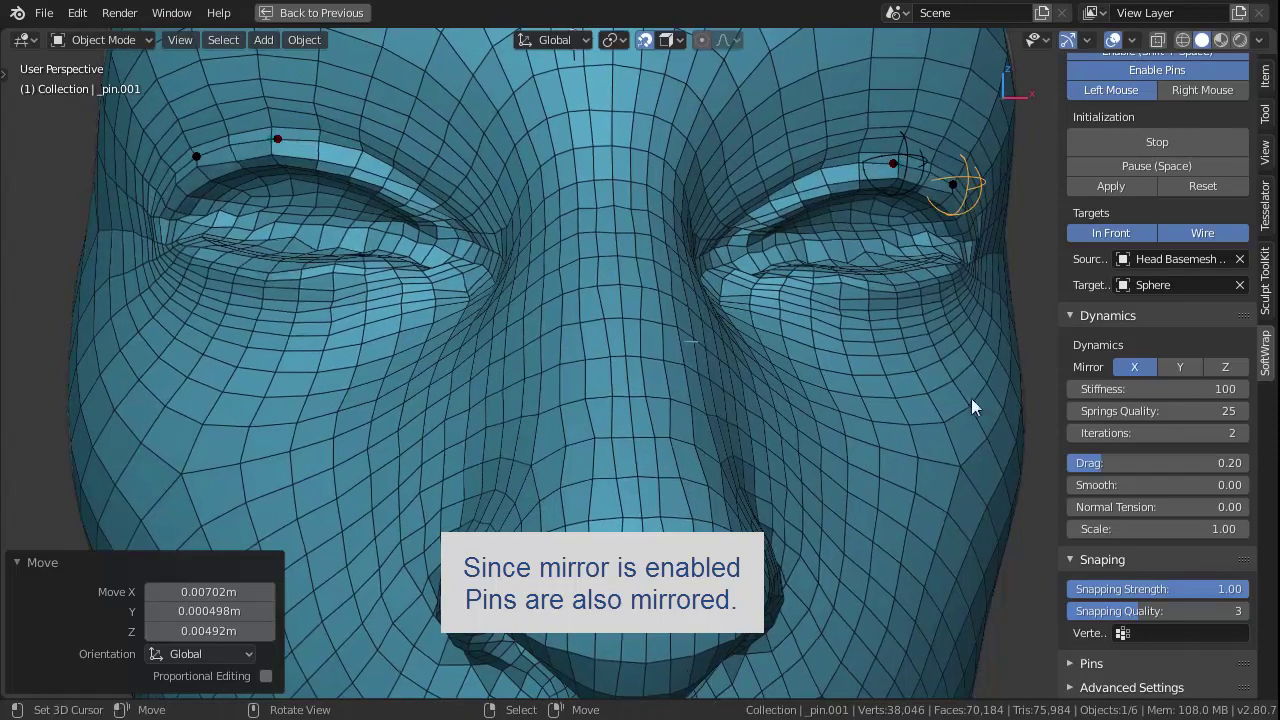
pyautogui.scroll(-1, 929, 567)
pyautogui.moveTo(929, 565); pyautogui.dragTo(872, 565, button='middle')
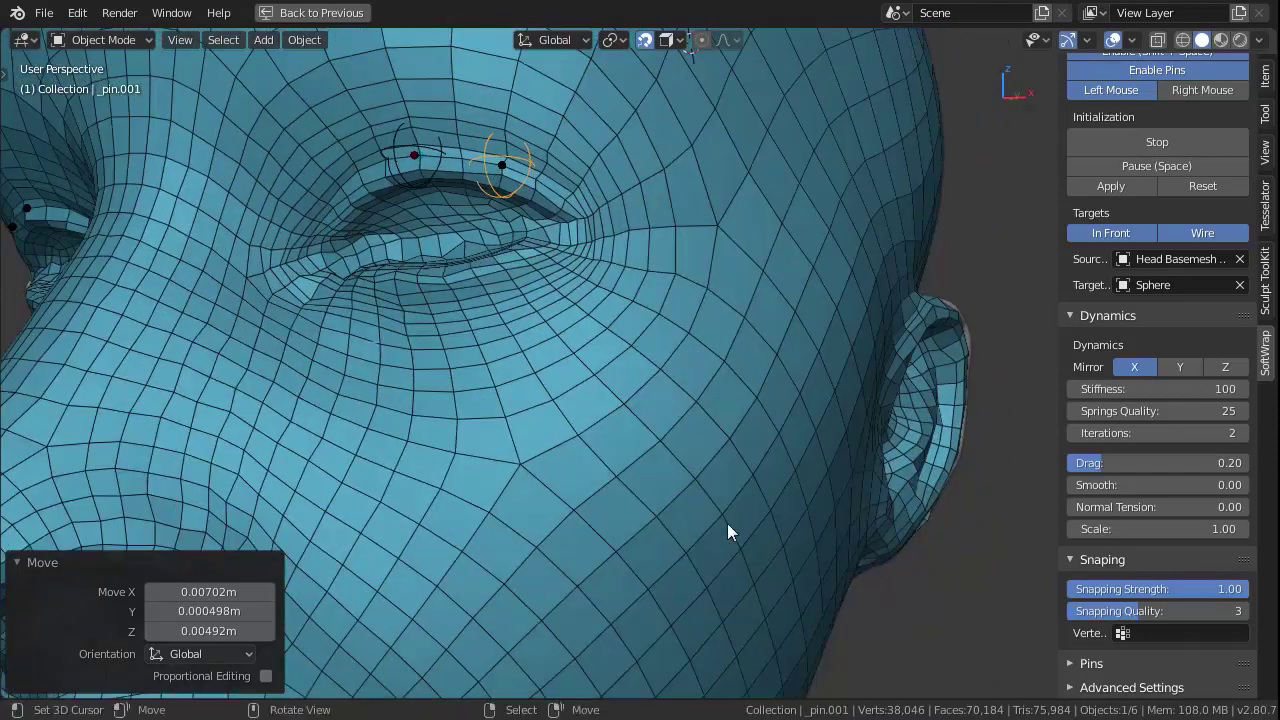
pyautogui.scroll(2, 399, 411)
# Add and place pins below the eye and at its inner corner.
pyautogui.click(491, 340)
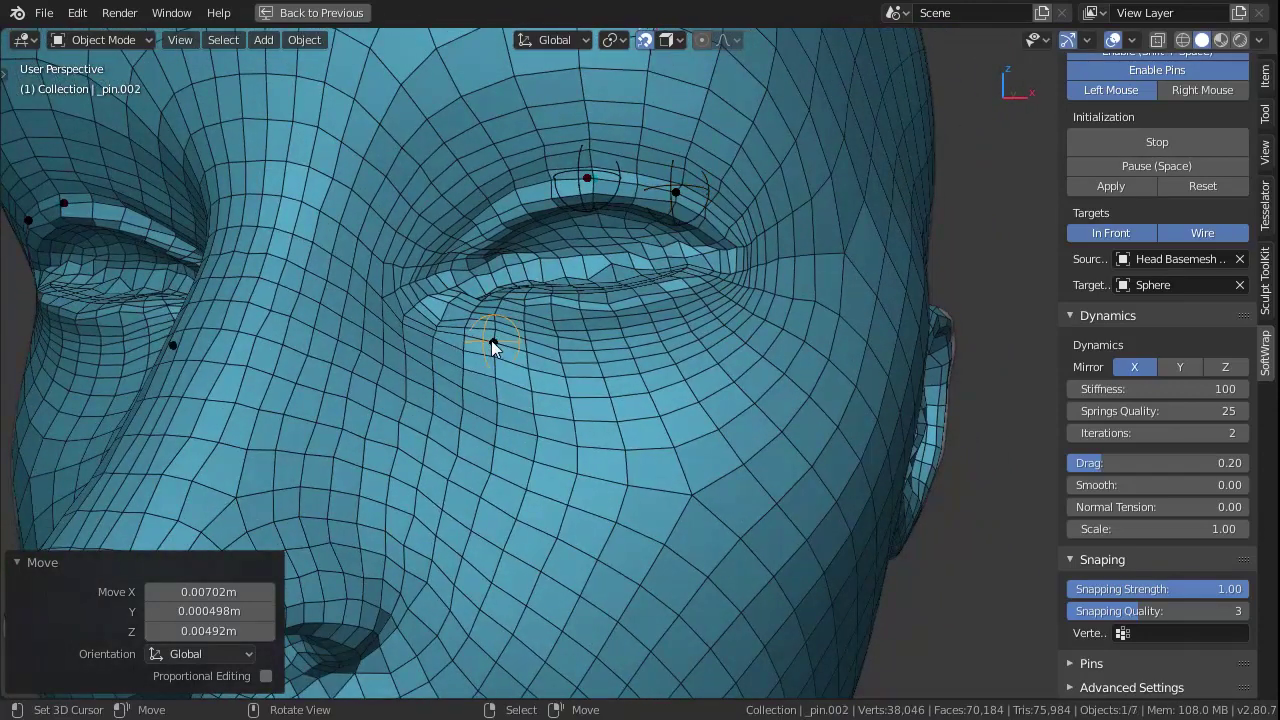
pyautogui.press('g')
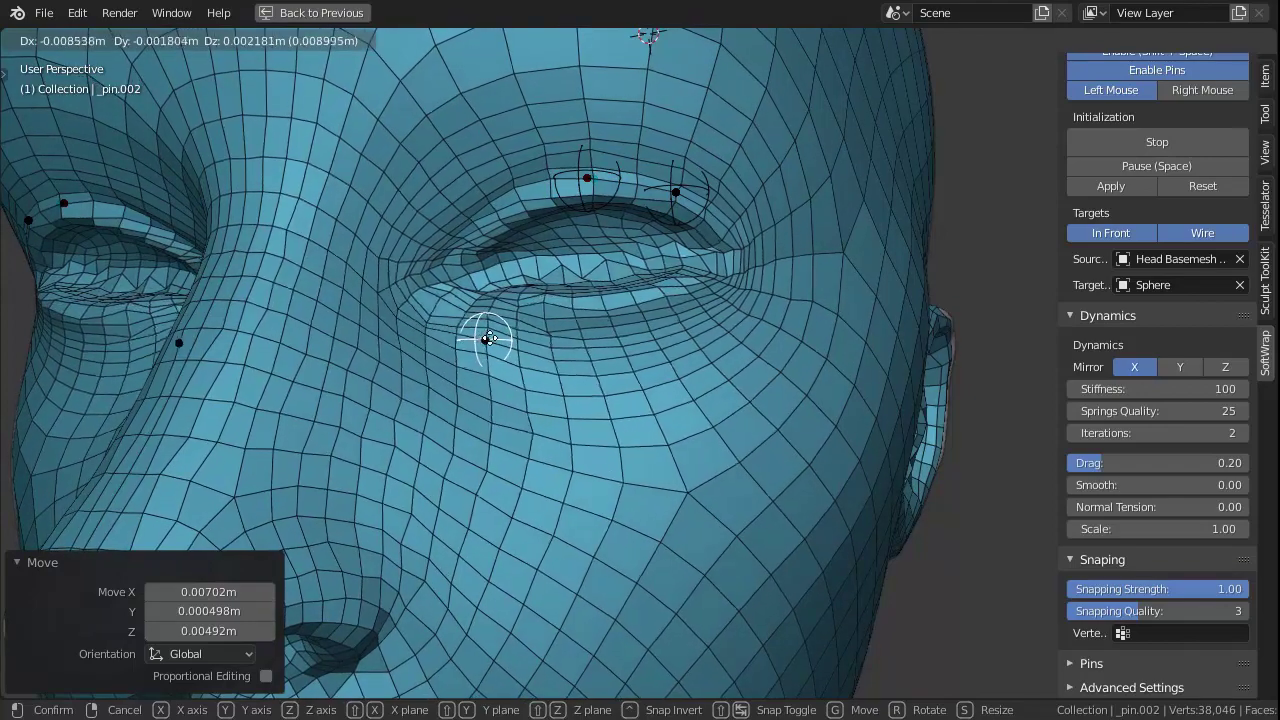
pyautogui.click(490, 340)
pyautogui.click(407, 234)
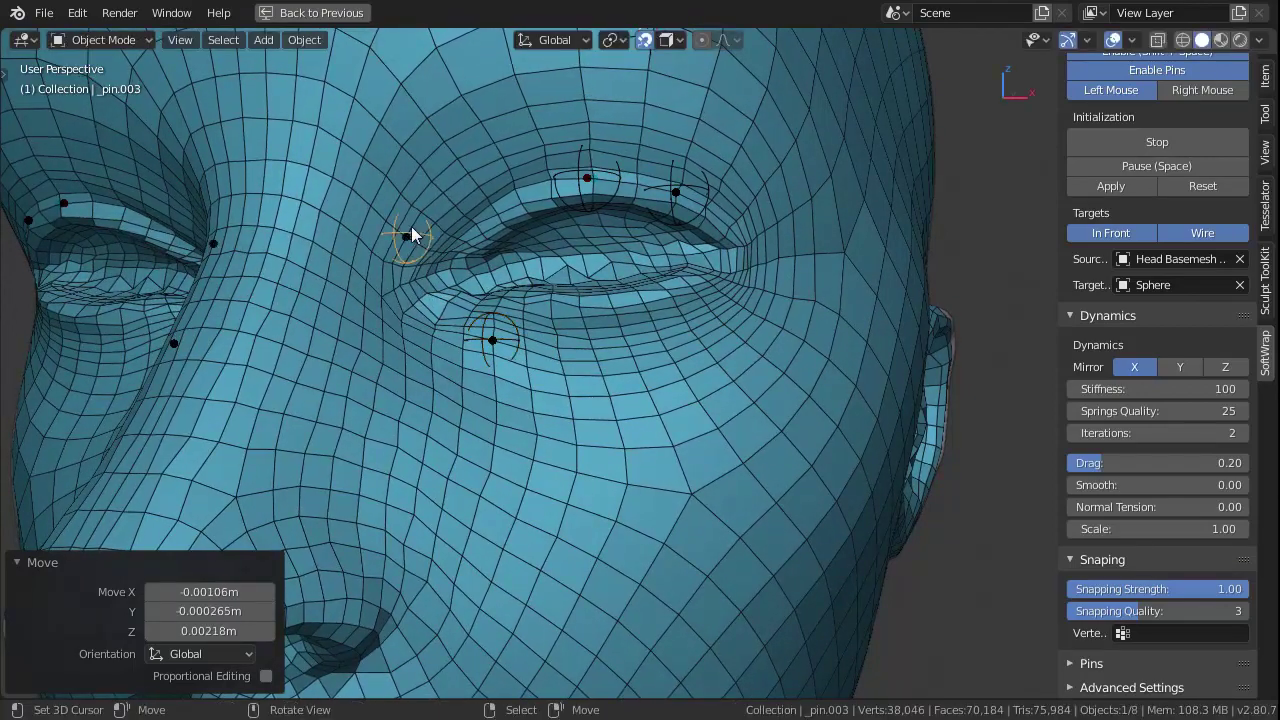
pyautogui.press('g')
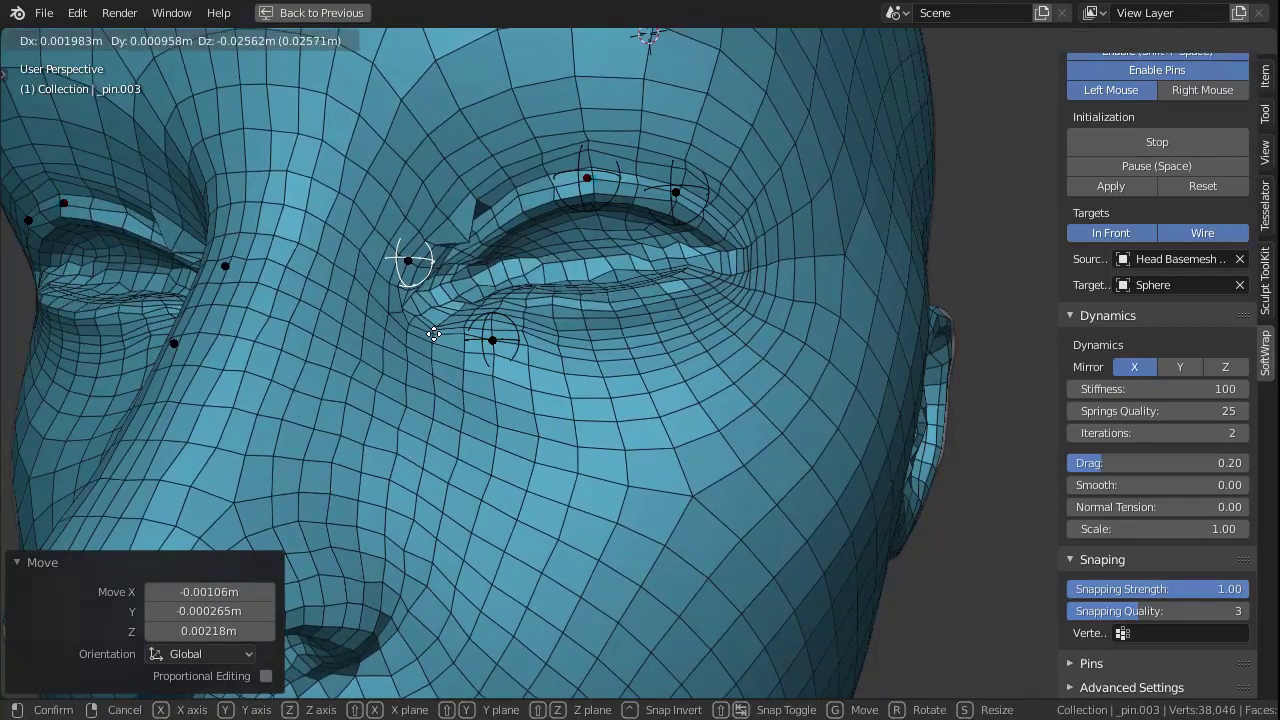
pyautogui.click(433, 330)
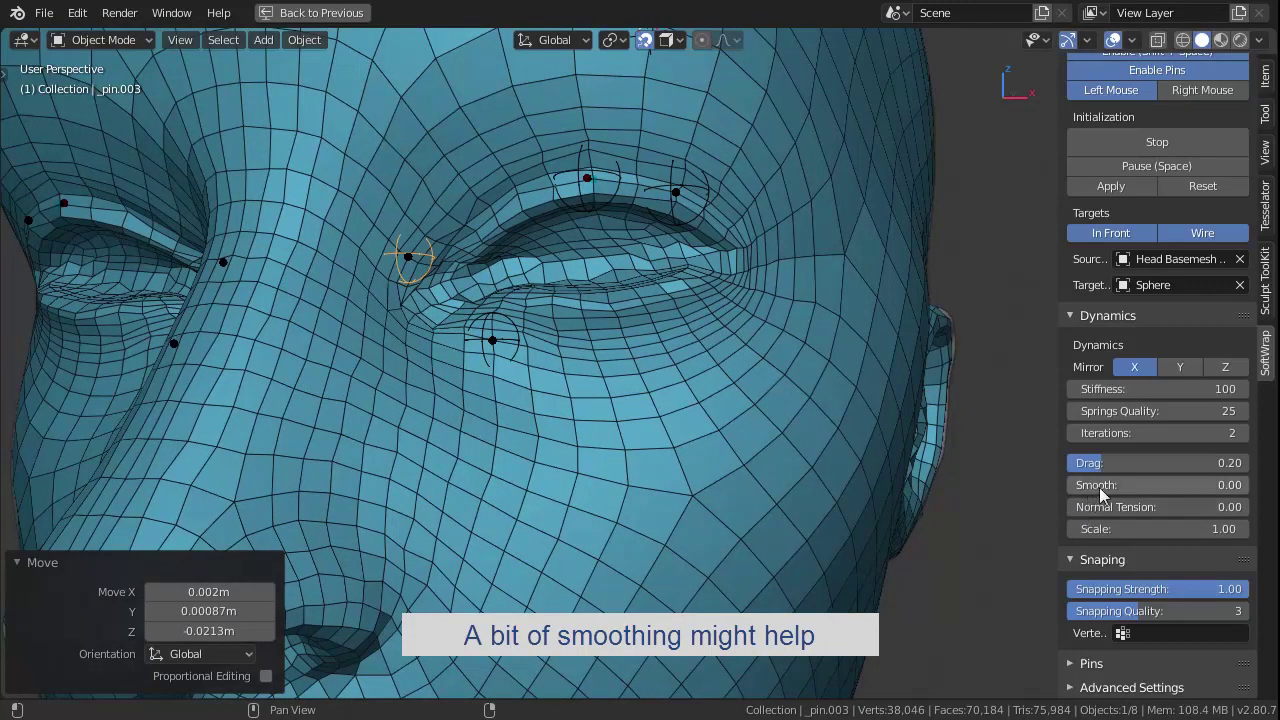
# Raise the Softwrap Smooth value to 1.20 and review the face from the front.
pyautogui.moveTo(1094, 485); pyautogui.dragTo(1117, 485)
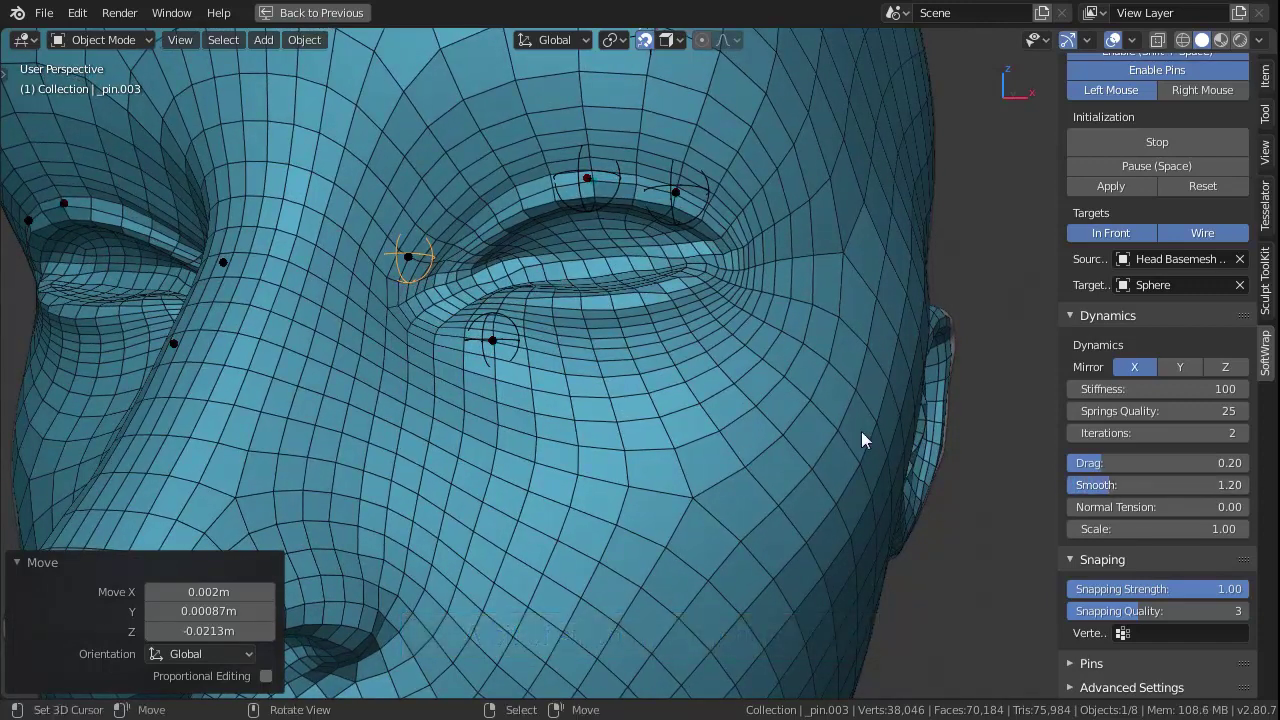
pyautogui.scroll(-5, 852, 431)
pyautogui.moveTo(782, 571); pyautogui.dragTo(817, 548, button='middle')
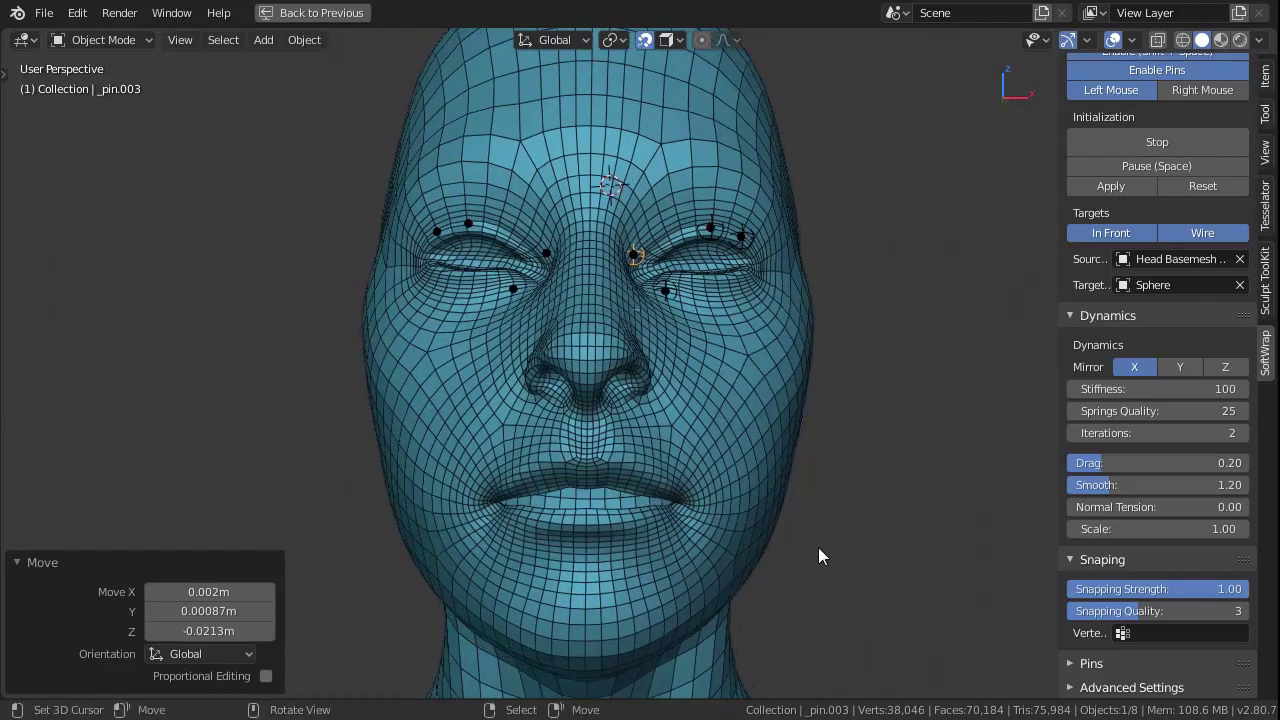
pyautogui.scroll(2, 599, 525)
pyautogui.scroll(3, 605, 448)
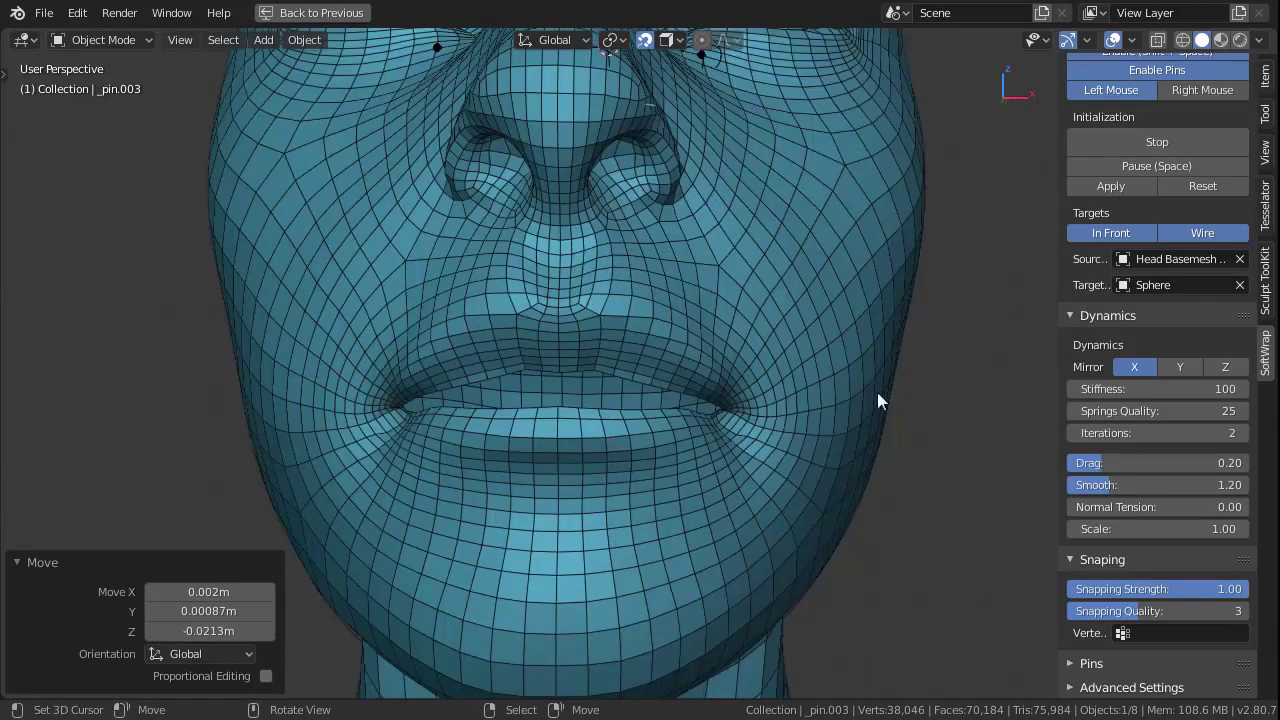
# Turn off In Front, then add and reposition SoftWrap pins at the lower lip/chin and upper lip.
pyautogui.click(1112, 233)
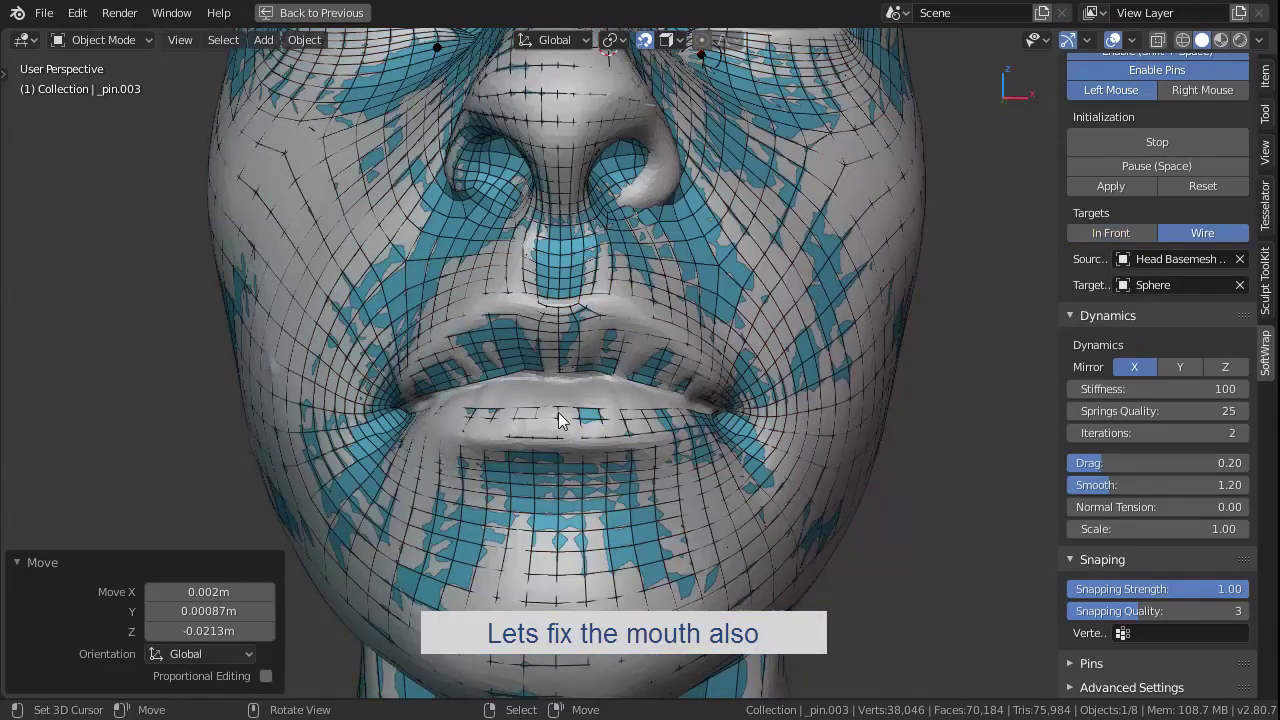
pyautogui.click(630, 508)
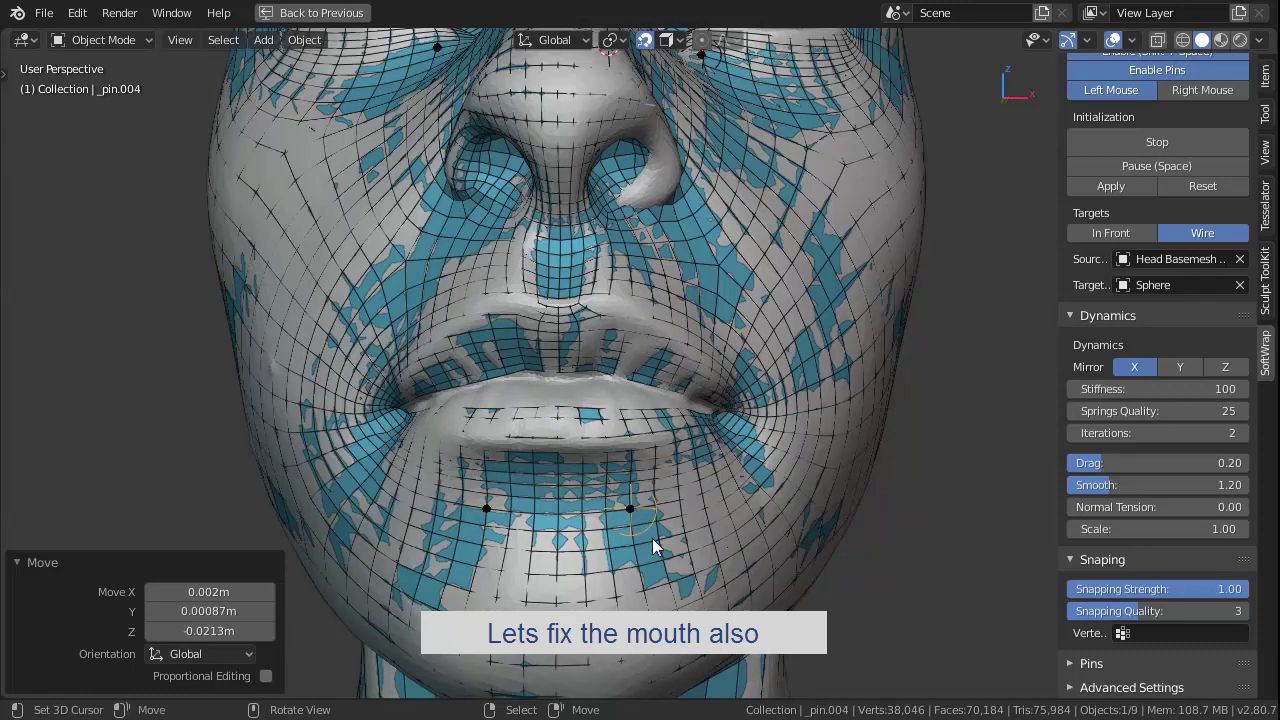
pyautogui.press('g')
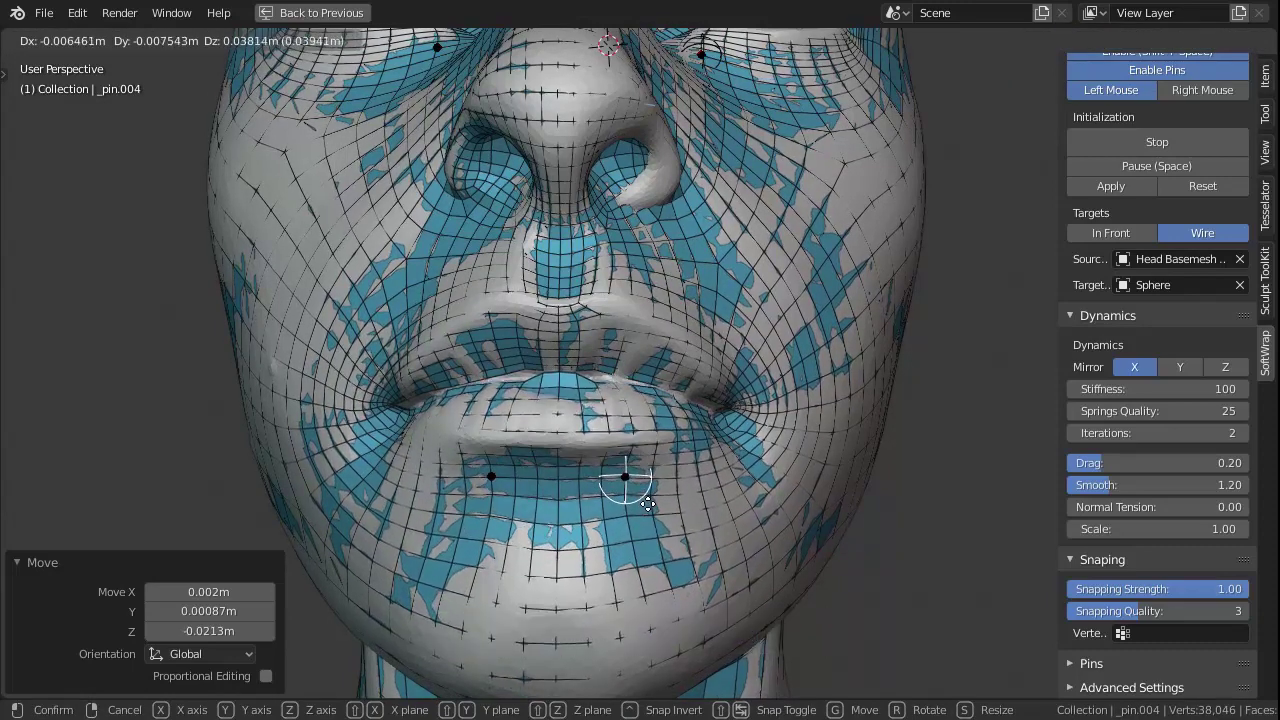
pyautogui.click(655, 530)
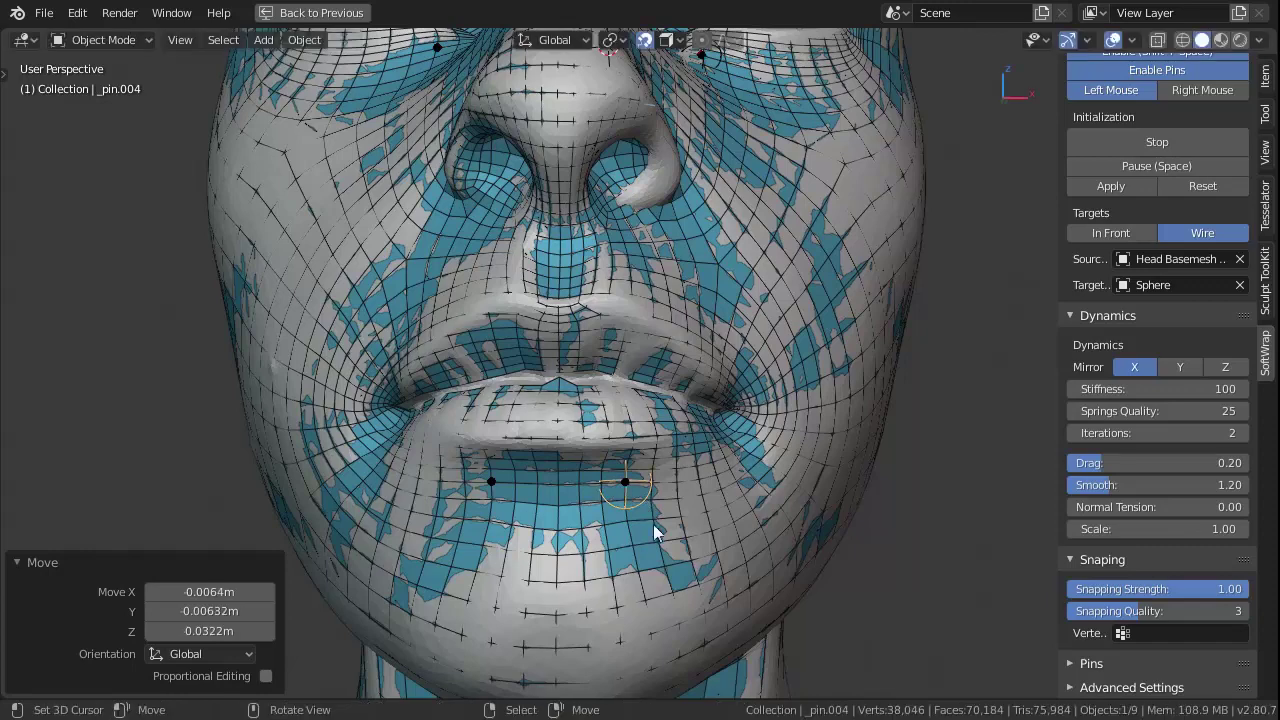
pyautogui.moveTo(664, 607); pyautogui.dragTo(487, 497, button='middle')
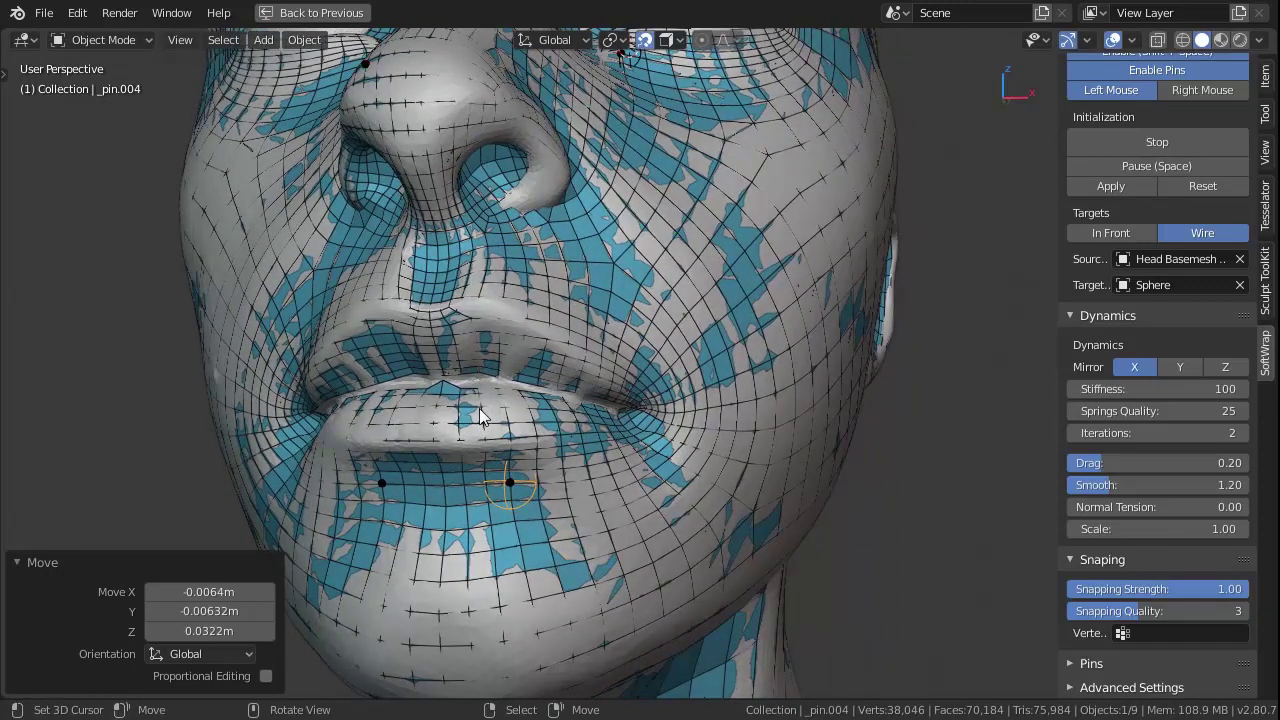
pyautogui.click(481, 322)
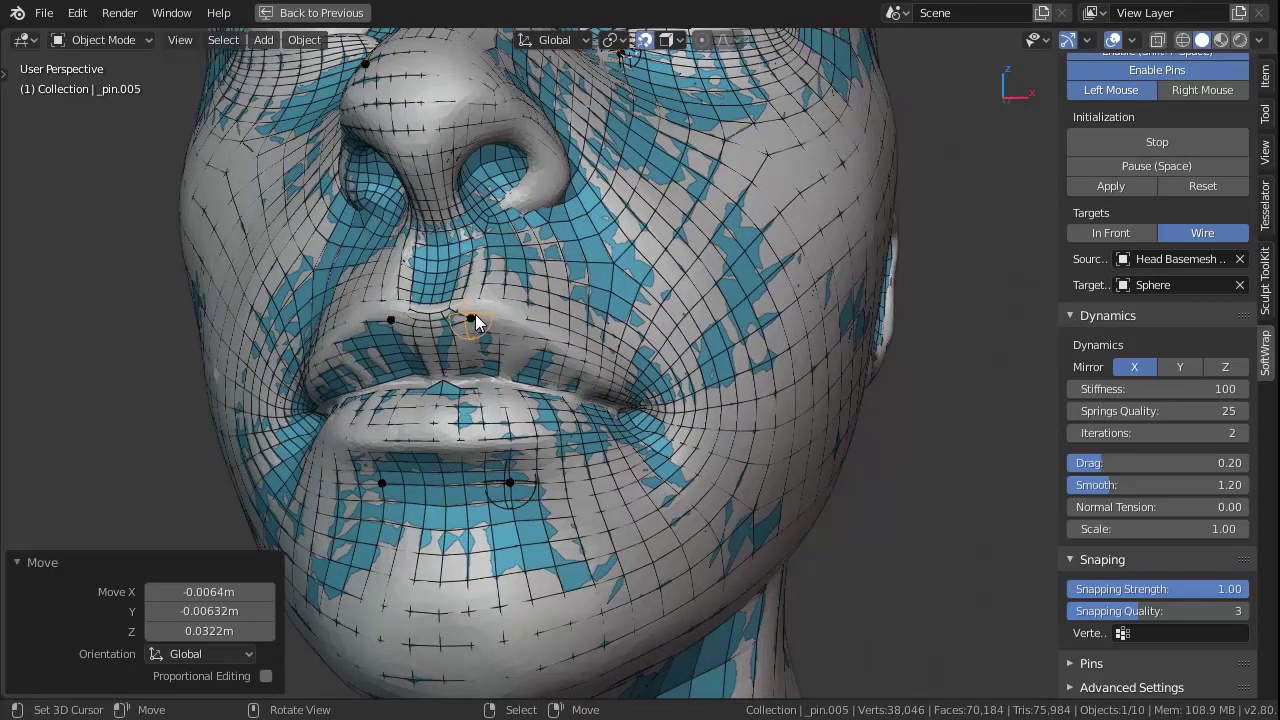
pyautogui.press('g')
pyautogui.click(543, 283)
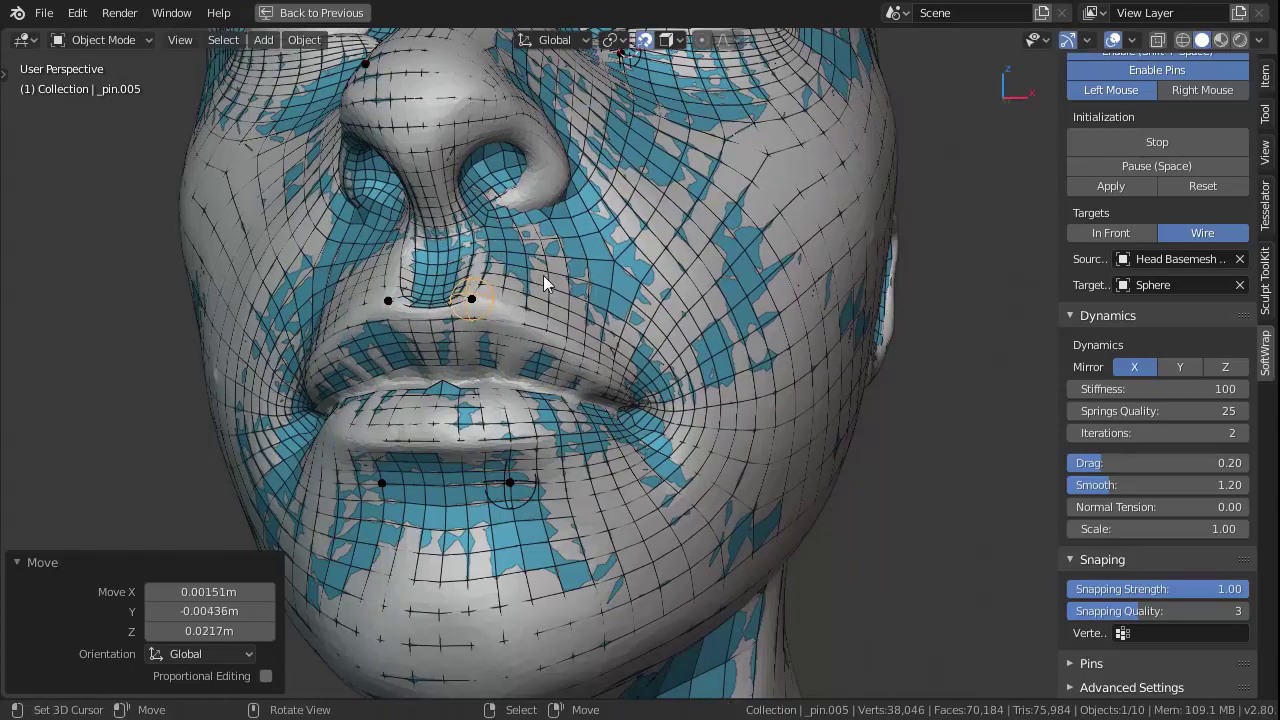
# Add a SoftWrap pin at the nostril, then enable Targets > In Front to show the wrap.
pyautogui.moveTo(521, 363); pyautogui.dragTo(532, 366, button='middle')
pyautogui.moveTo(471, 390)
pyautogui.mouseDown(button='middle')
pyautogui.moveTo(307, 447)
pyautogui.moveTo(445, 453)
pyautogui.moveTo(452, 422)
pyautogui.mouseUp(button='middle')
pyautogui.moveTo(446, 351); pyautogui.dragTo(436, 365)
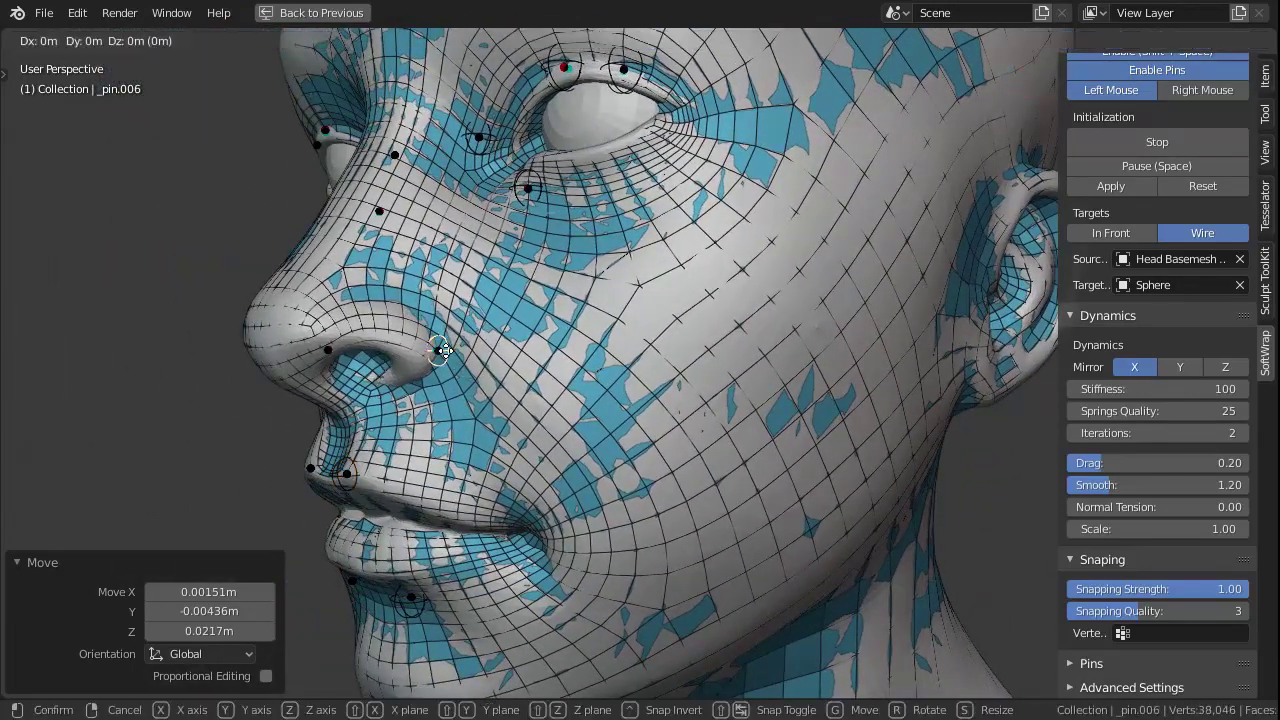
pyautogui.scroll(-3, 504, 487)
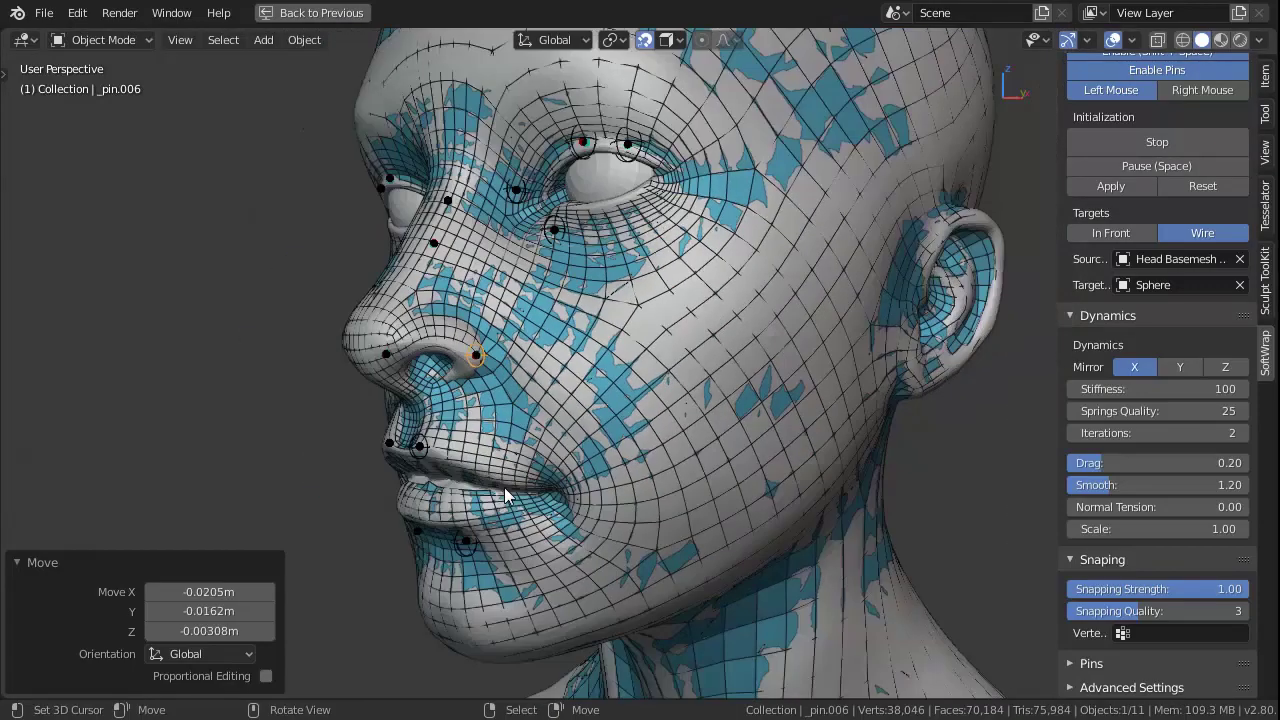
pyautogui.moveTo(504, 487)
pyautogui.mouseDown(button='middle')
pyautogui.moveTo(650, 486)
pyautogui.moveTo(621, 487)
pyautogui.moveTo(743, 527)
pyautogui.moveTo(619, 526)
pyautogui.moveTo(757, 528)
pyautogui.mouseUp(button='middle')
pyautogui.scroll(2, 743, 527)
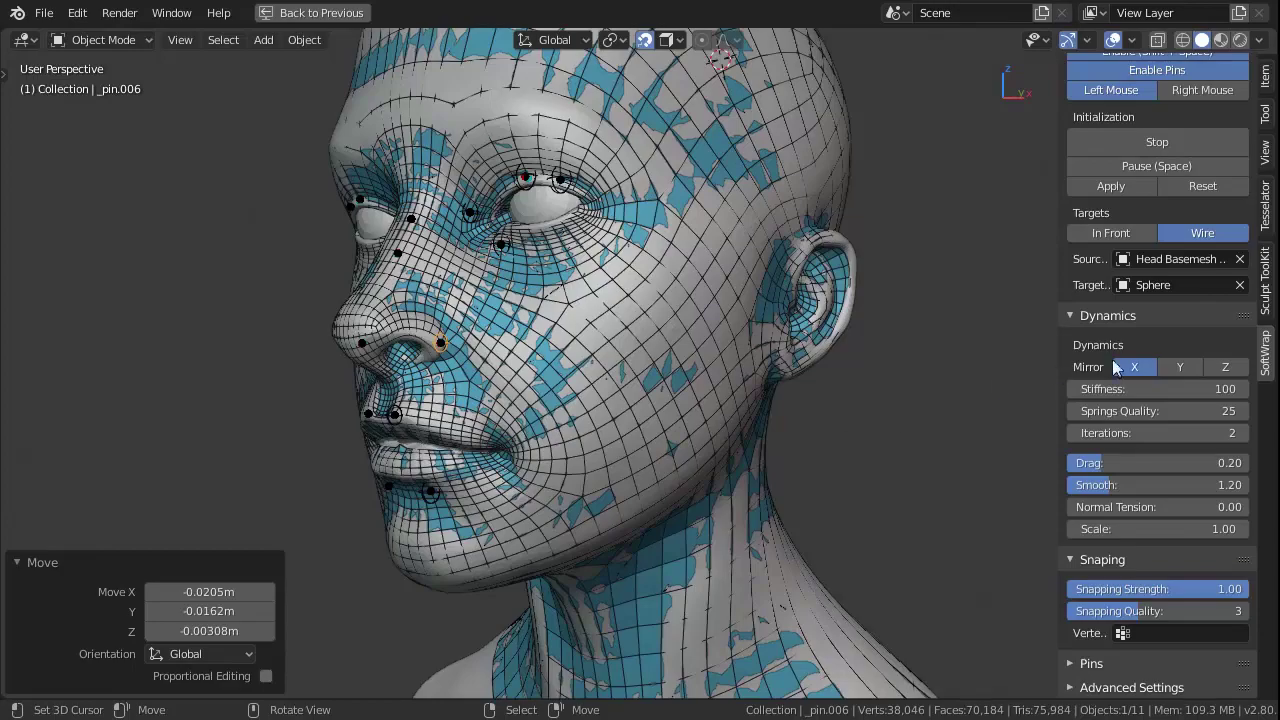
pyautogui.click(1110, 232)
pyautogui.moveTo(1040, 258)
pyautogui.mouseDown(button='middle')
pyautogui.moveTo(881, 295)
pyautogui.moveTo(1134, 303)
pyautogui.moveTo(942, 298)
pyautogui.moveTo(931, 311)
pyautogui.mouseUp(button='middle')
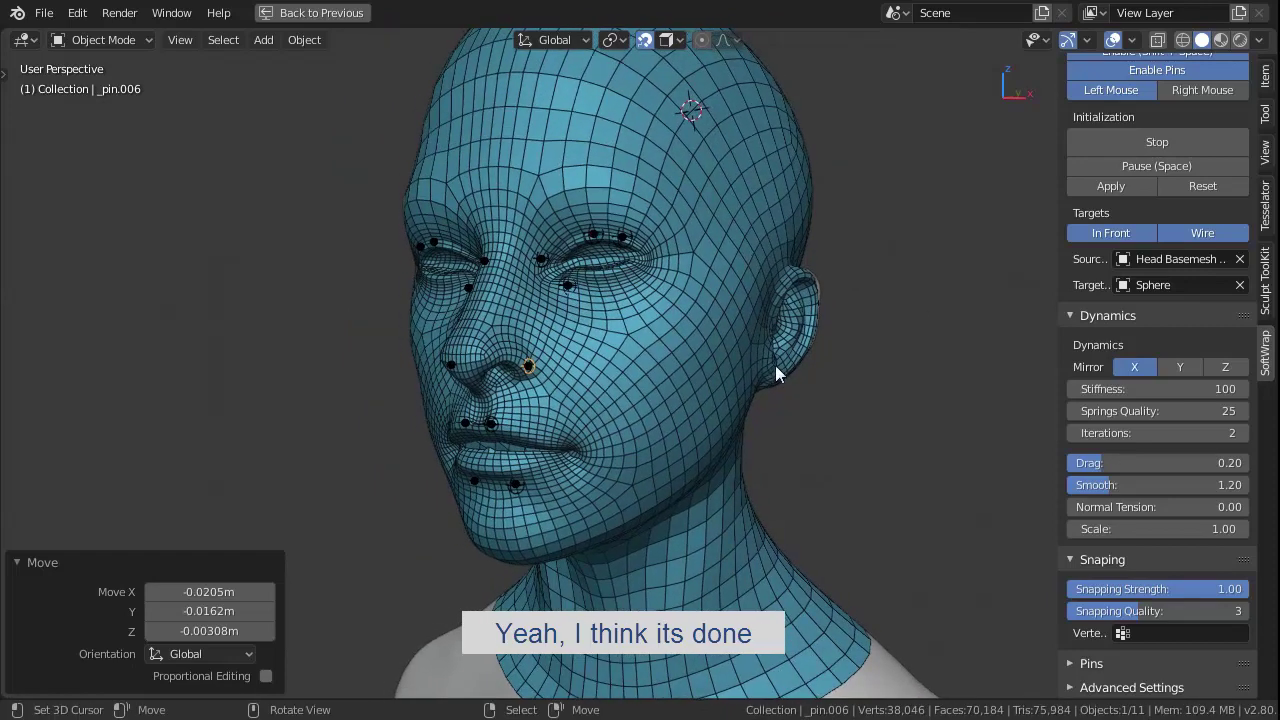
# Stop the SoftWrap simulation, hide the N sidebar, and leave the maximized viewport with Ctrl+Space.
pyautogui.moveTo(776, 366); pyautogui.dragTo(819, 364, button='middle')
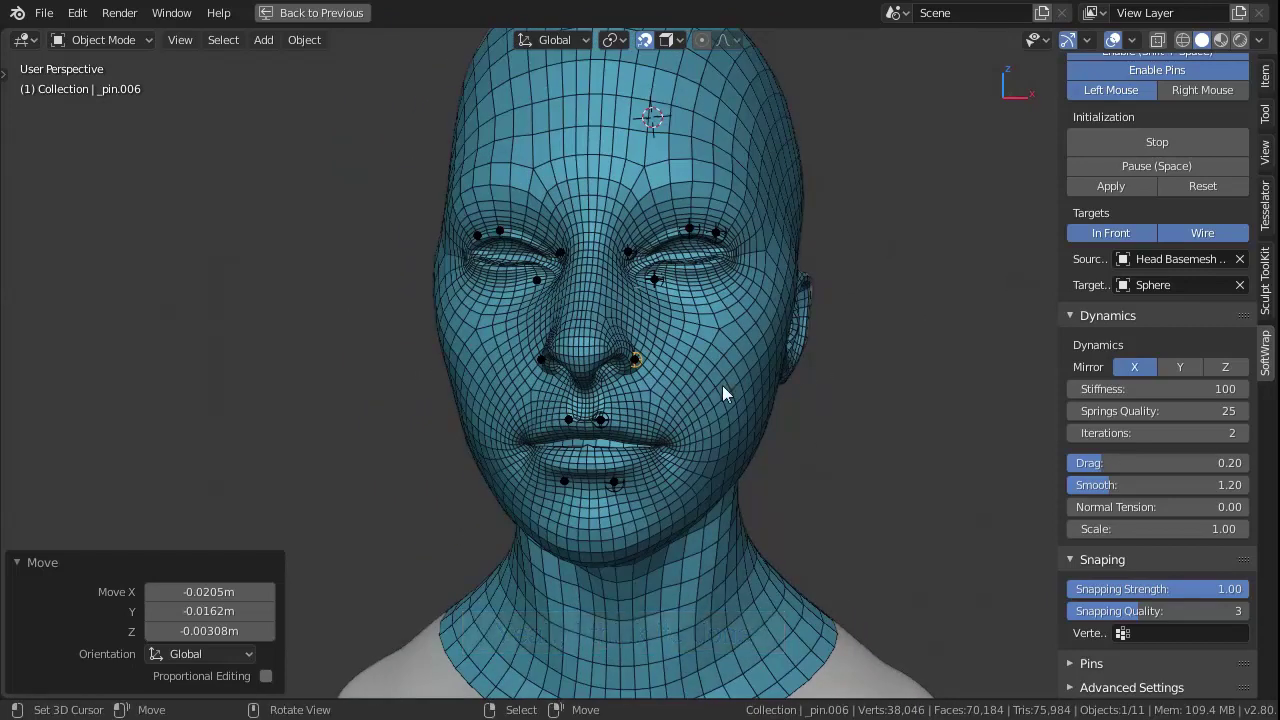
pyautogui.moveTo(722, 385)
pyautogui.mouseDown(button='middle')
pyautogui.moveTo(746, 436)
pyautogui.moveTo(797, 408)
pyautogui.mouseUp(button='middle')
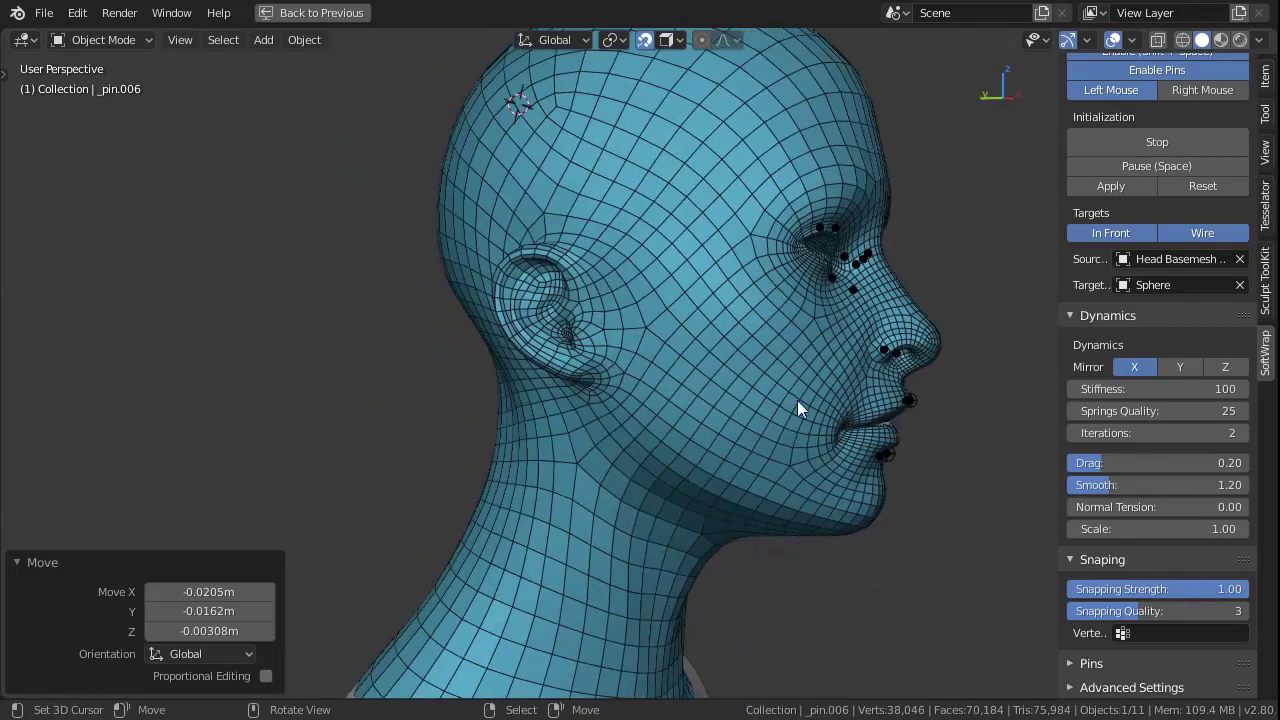
pyautogui.click(1143, 140)
pyautogui.moveTo(929, 319); pyautogui.dragTo(770, 328, button='middle')
pyautogui.press('n')
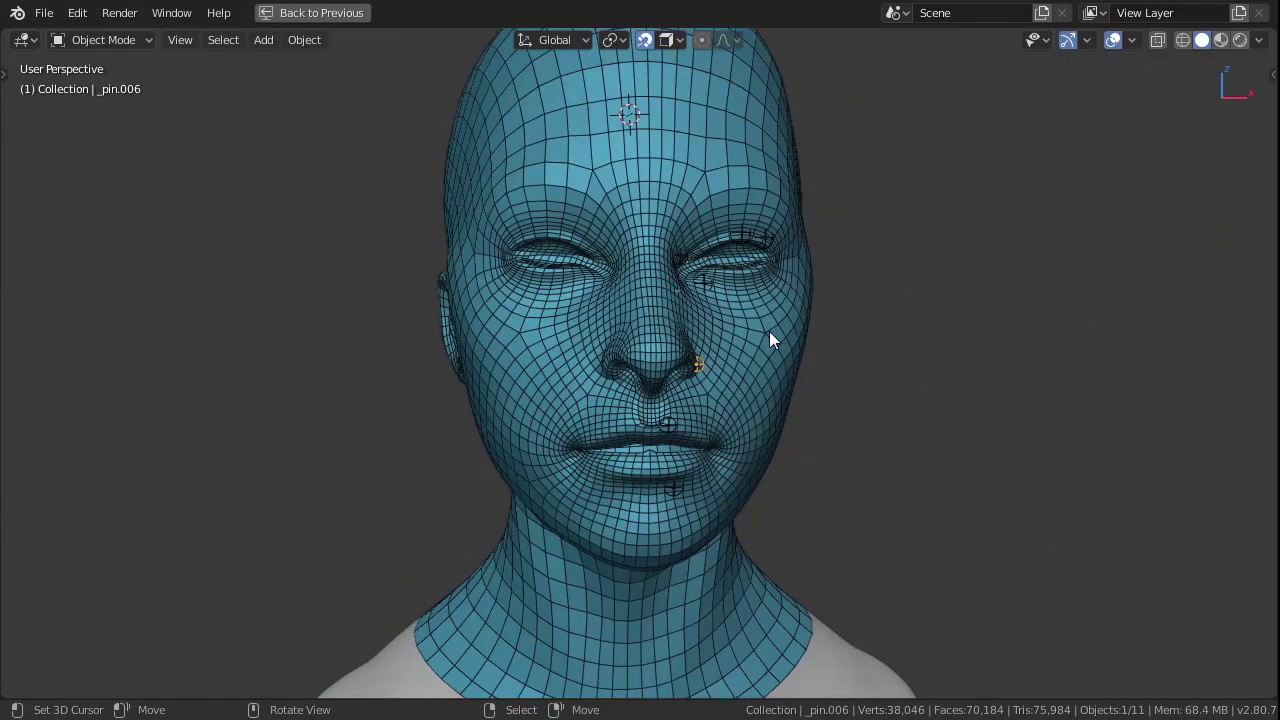
pyautogui.scroll(-1, 697, 336)
pyautogui.hotkey('ctrl', 'space')
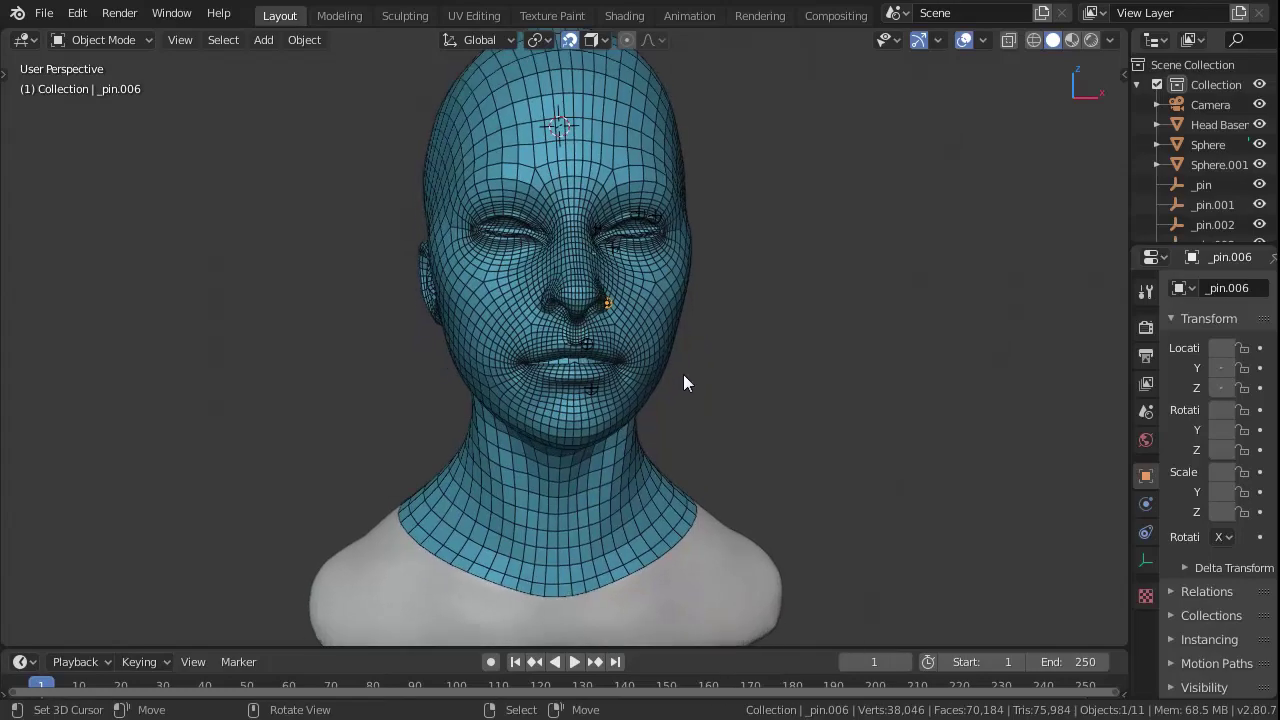
# Move Head Basemesh Simple 2.07 m along X beside the sculpt.
pyautogui.click(700, 345)
pyautogui.press('g')
pyautogui.press('x')
pyautogui.click(1013, 394)
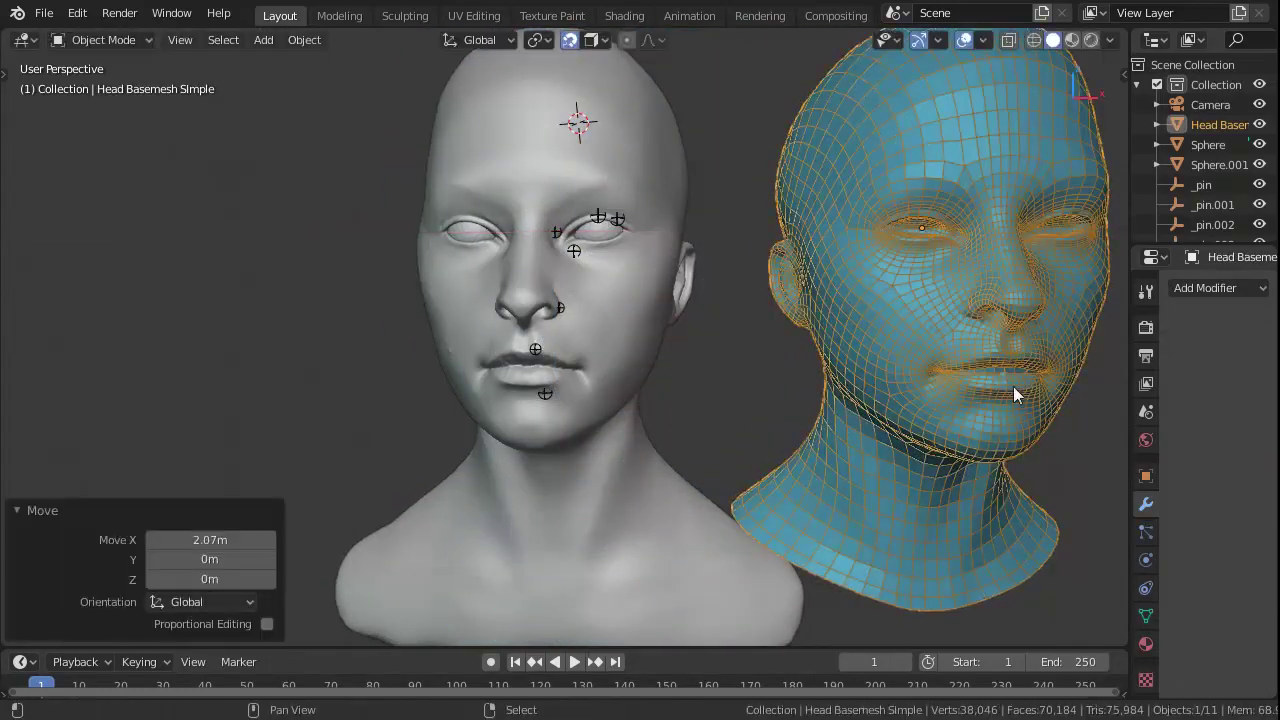
pyautogui.moveTo(1013, 386); pyautogui.dragTo(797, 380, button='middle')
# In Object Data shape keys, slide the SoftWrap shape key between 0 and 1, ending at 1.000.
pyautogui.click(1151, 481)
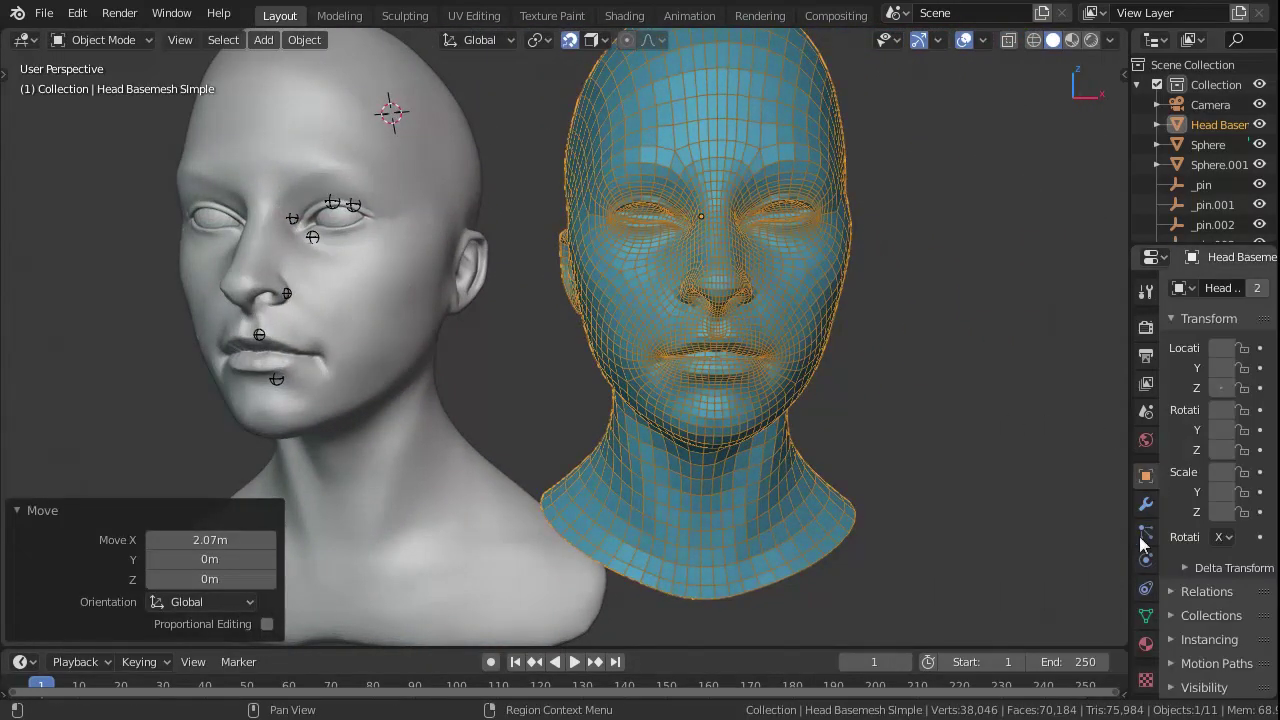
pyautogui.click(1146, 616)
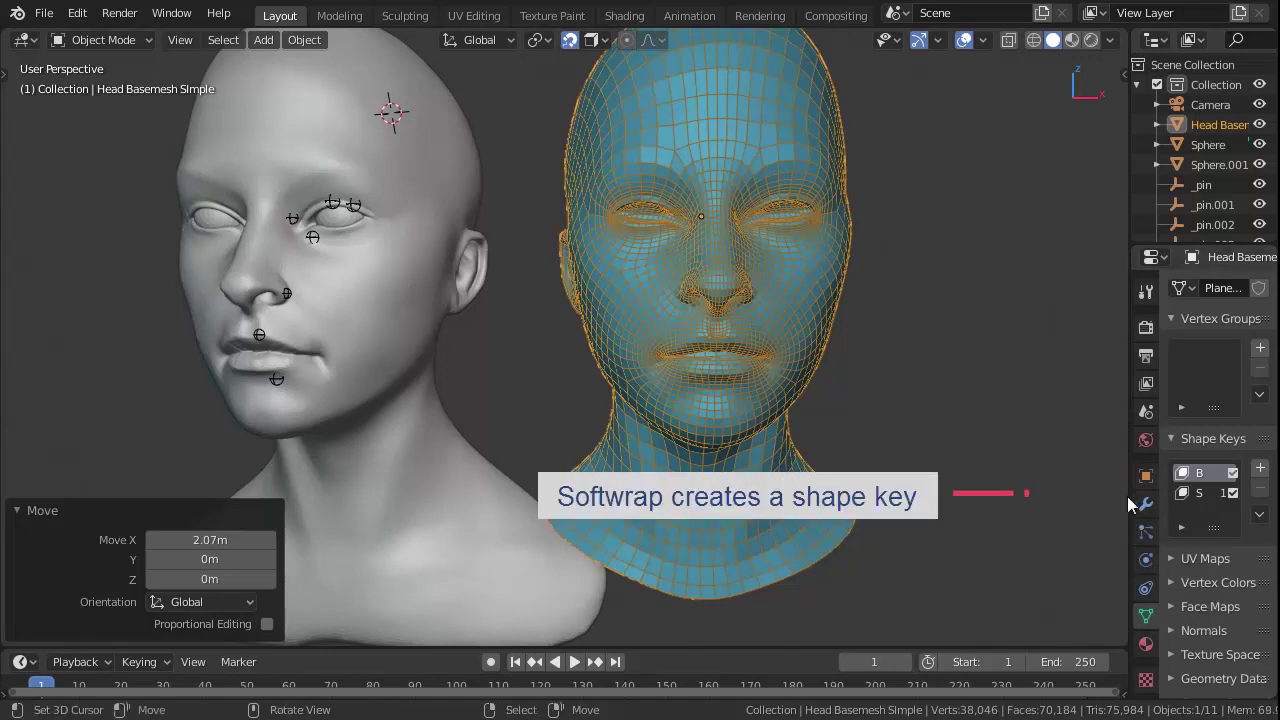
pyautogui.moveTo(1125, 489); pyautogui.dragTo(1008, 491)
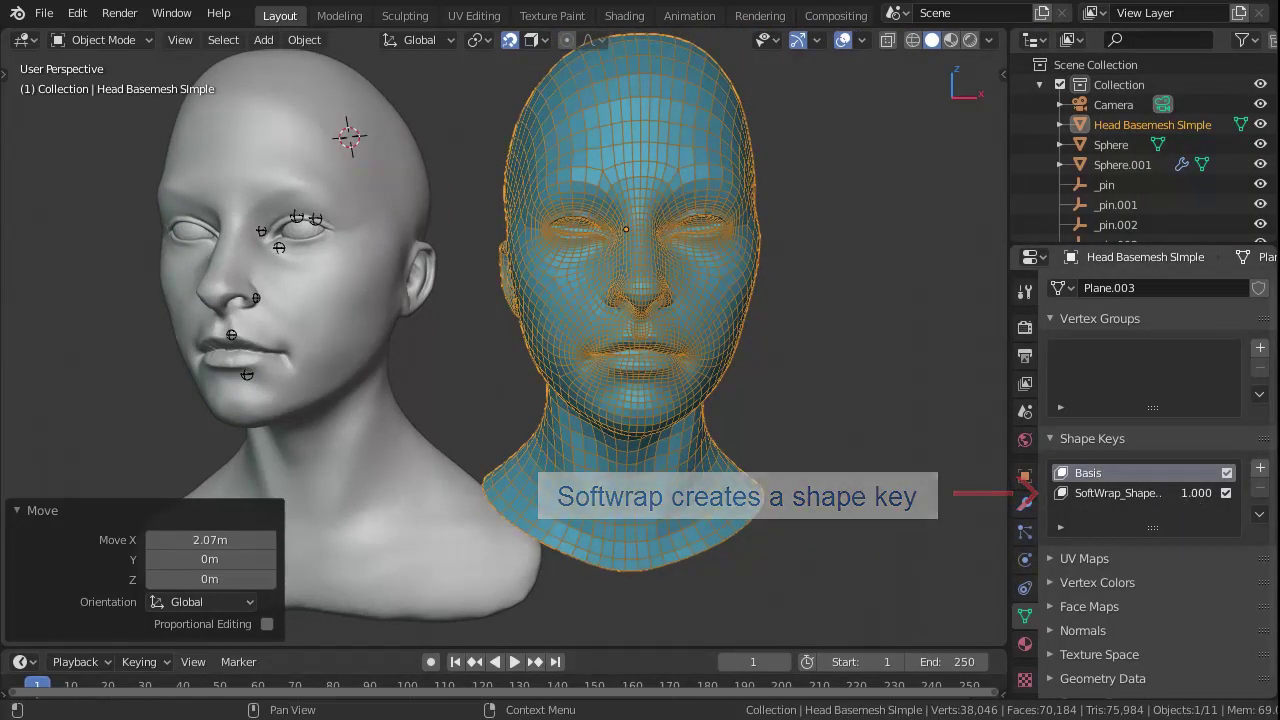
pyautogui.moveTo(1190, 492)
pyautogui.mouseDown()
pyautogui.moveTo(1100, 492)
pyautogui.moveTo(1196, 492)
pyautogui.mouseUp()
pyautogui.hotkey('alt', 'a')
pyautogui.scroll(5, 716, 388)
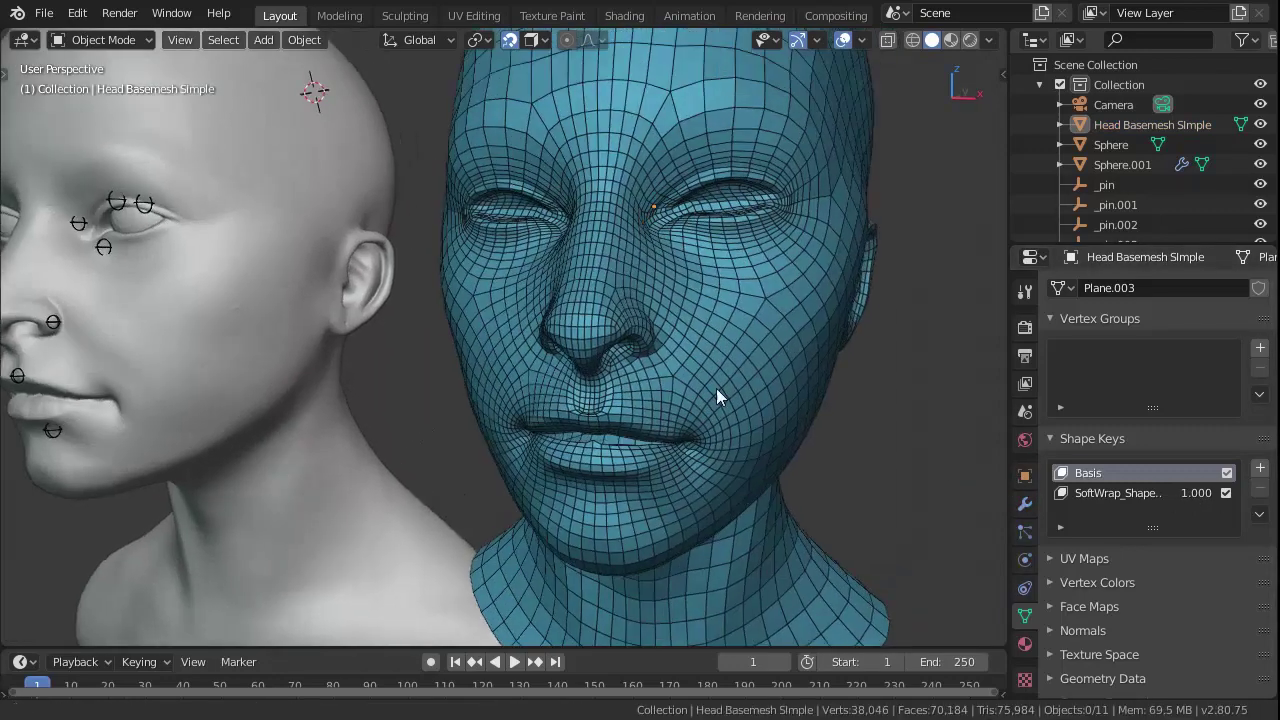
pyautogui.moveTo(716, 388); pyautogui.dragTo(690, 380, button='middle')
pyautogui.click(1139, 492)
pyautogui.moveTo(1197, 618); pyautogui.dragTo(1100, 618)
pyautogui.moveTo(1198, 618)
pyautogui.mouseDown()
pyautogui.moveTo(1250, 618)
pyautogui.moveTo(1130, 618)
pyautogui.moveTo(1250, 618)
pyautogui.mouseUp()
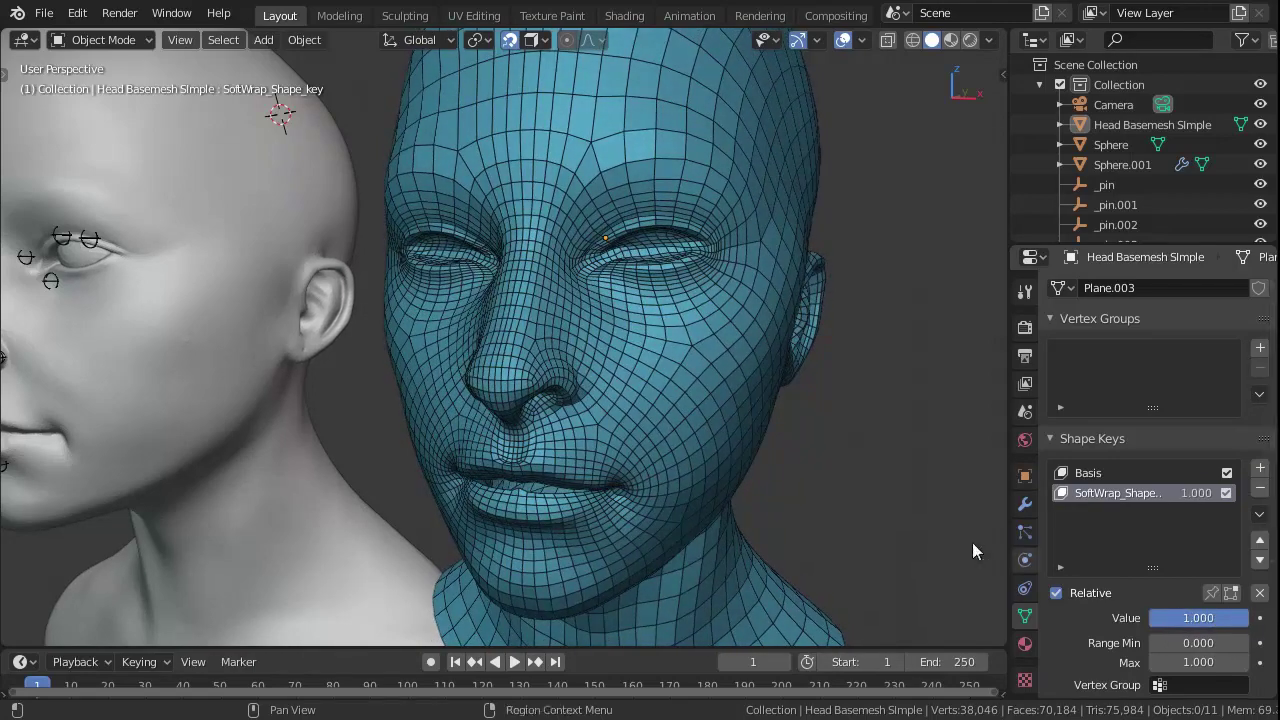
pyautogui.scroll(-5, 972, 542)
pyautogui.moveTo(782, 446)
pyautogui.mouseDown(button='middle')
pyautogui.moveTo(622, 495)
pyautogui.moveTo(711, 456)
pyautogui.moveTo(622, 397)
pyautogui.mouseUp(button='middle')
# Select the wrapped head and Apply SoftWrap, removing its shape keys and pins.
pyautogui.click(620, 393)
pyautogui.press('n')
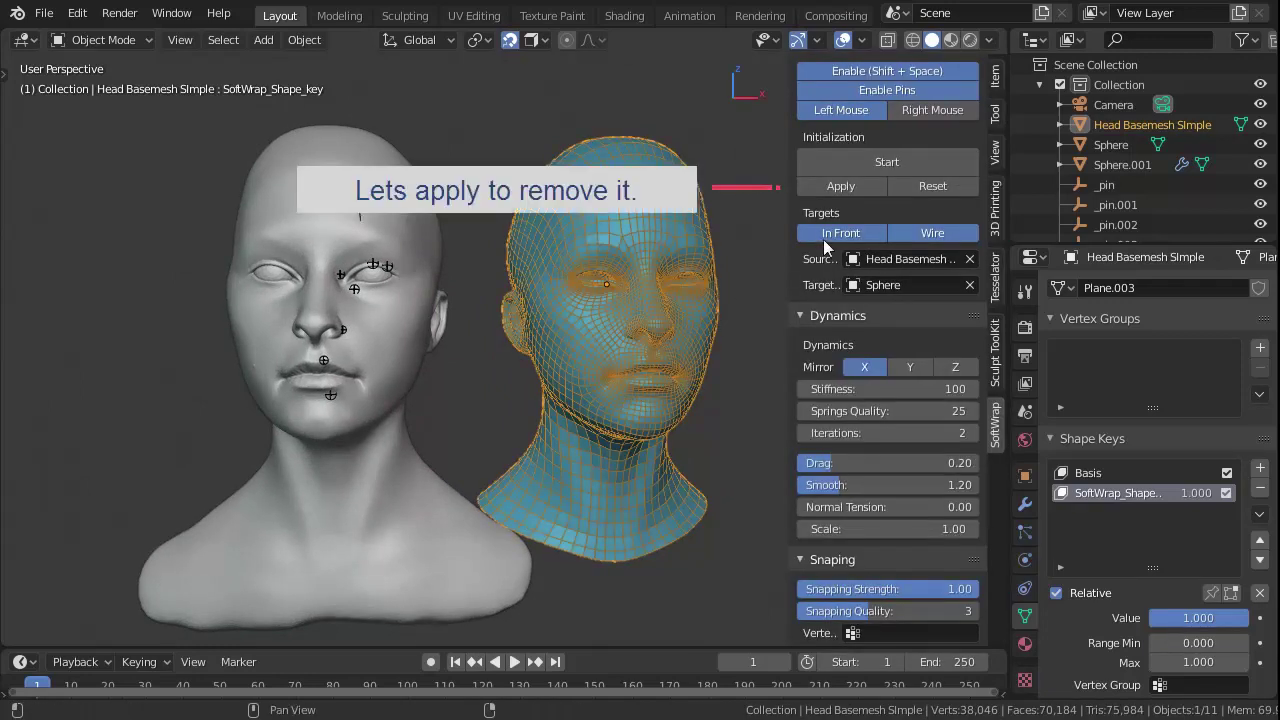
pyautogui.click(855, 193)
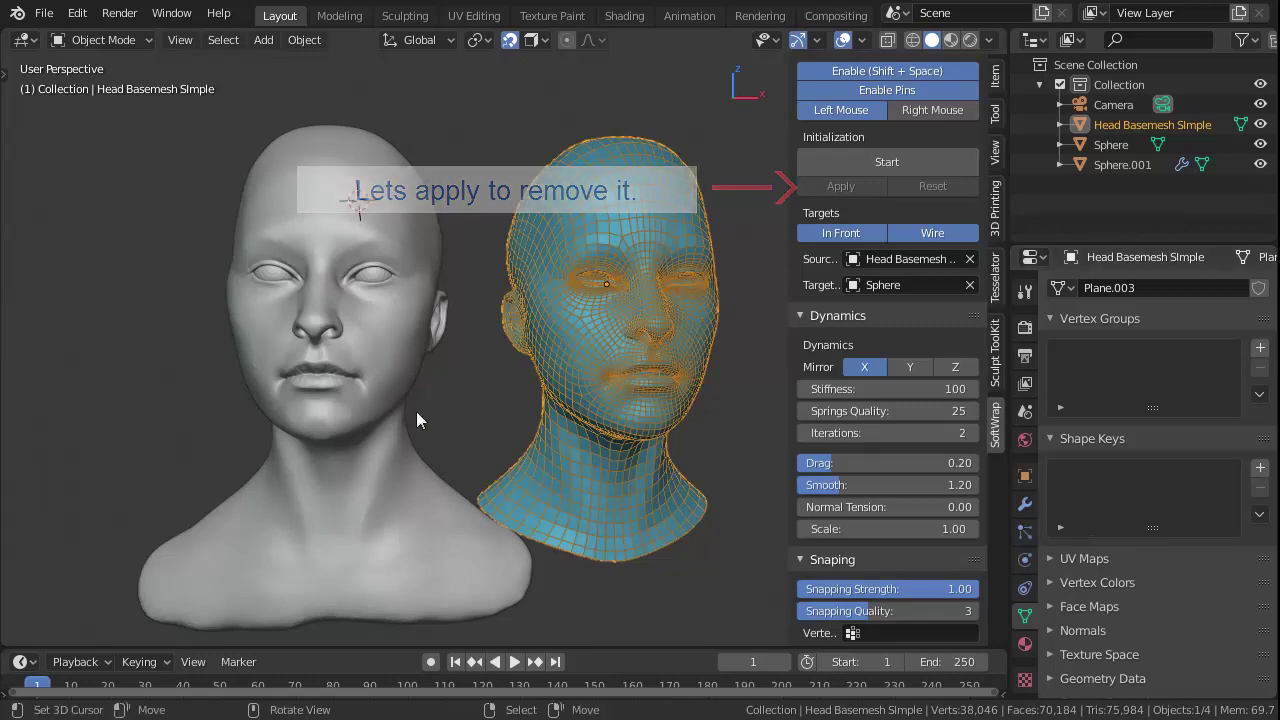
pyautogui.scroll(1, 416, 411)
pyautogui.scroll(3, 412, 417)
pyautogui.scroll(-2, 380, 302)
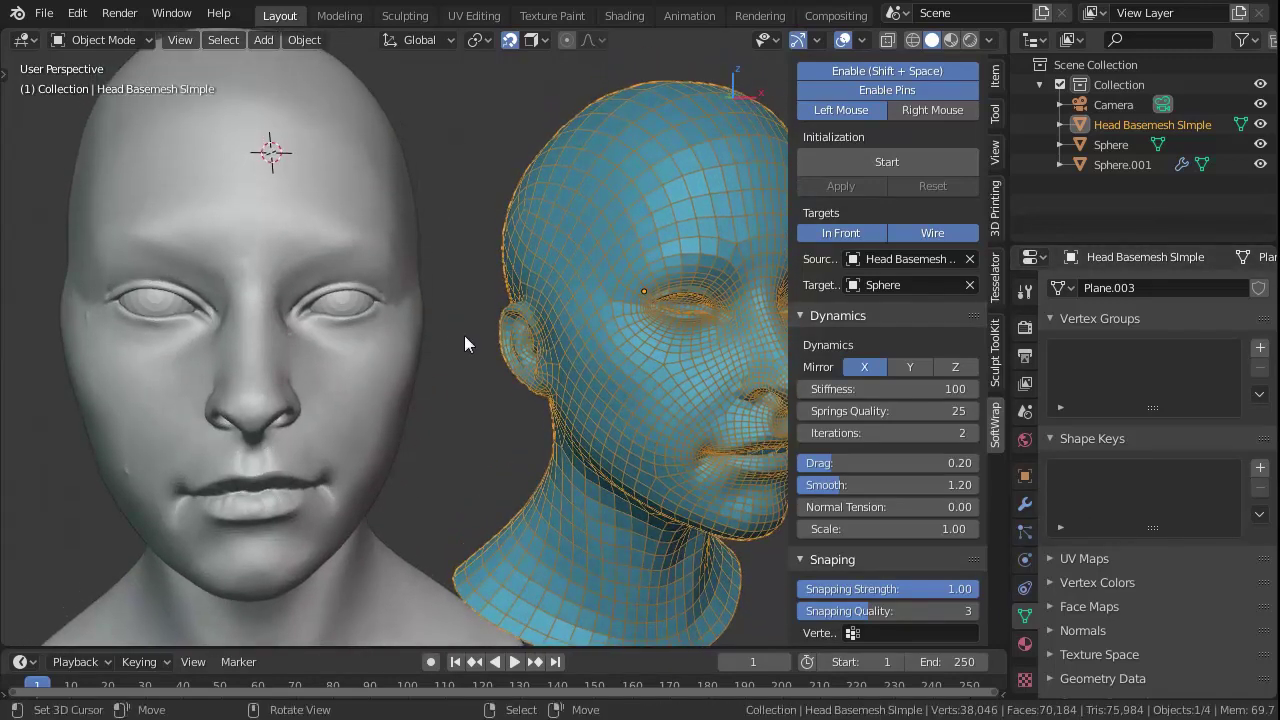
pyautogui.moveTo(464, 335); pyautogui.dragTo(443, 338, button='middle')
# Inspect the applied head, then hide the sidebar and maximize the 3D viewport.
pyautogui.scroll(-1, 486, 279)
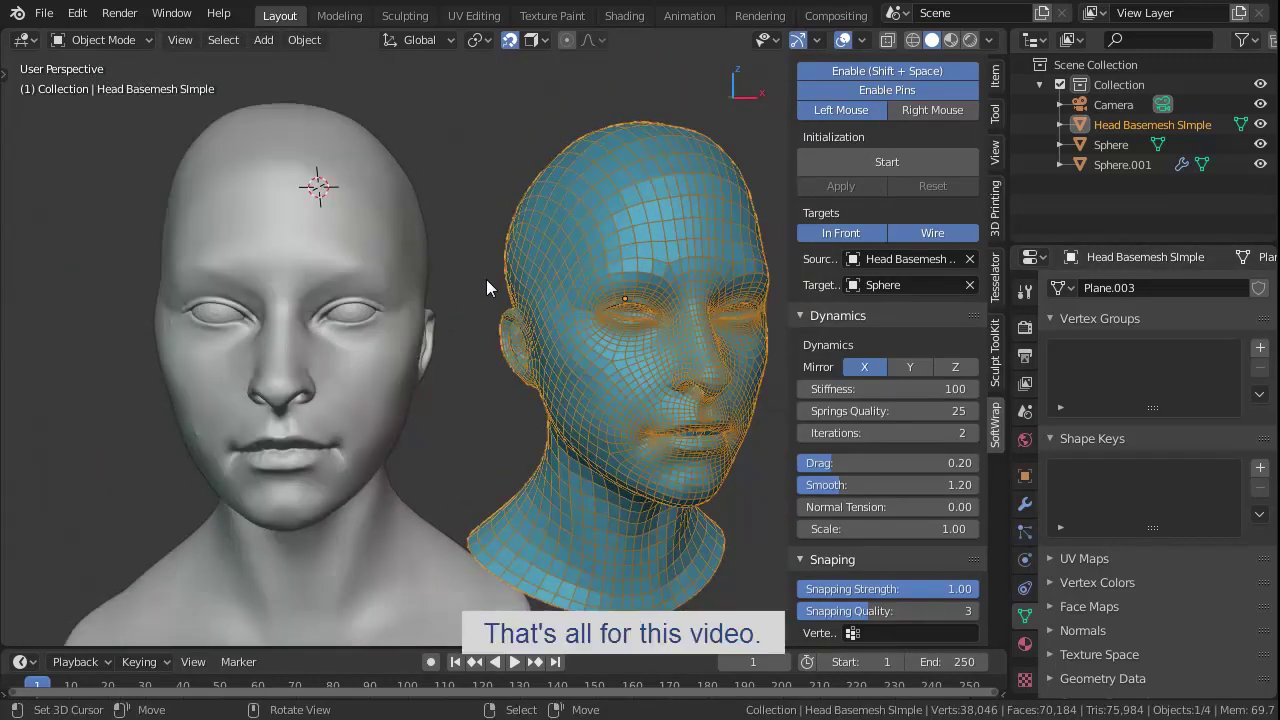
pyautogui.moveTo(576, 396); pyautogui.dragTo(482, 397, button='middle')
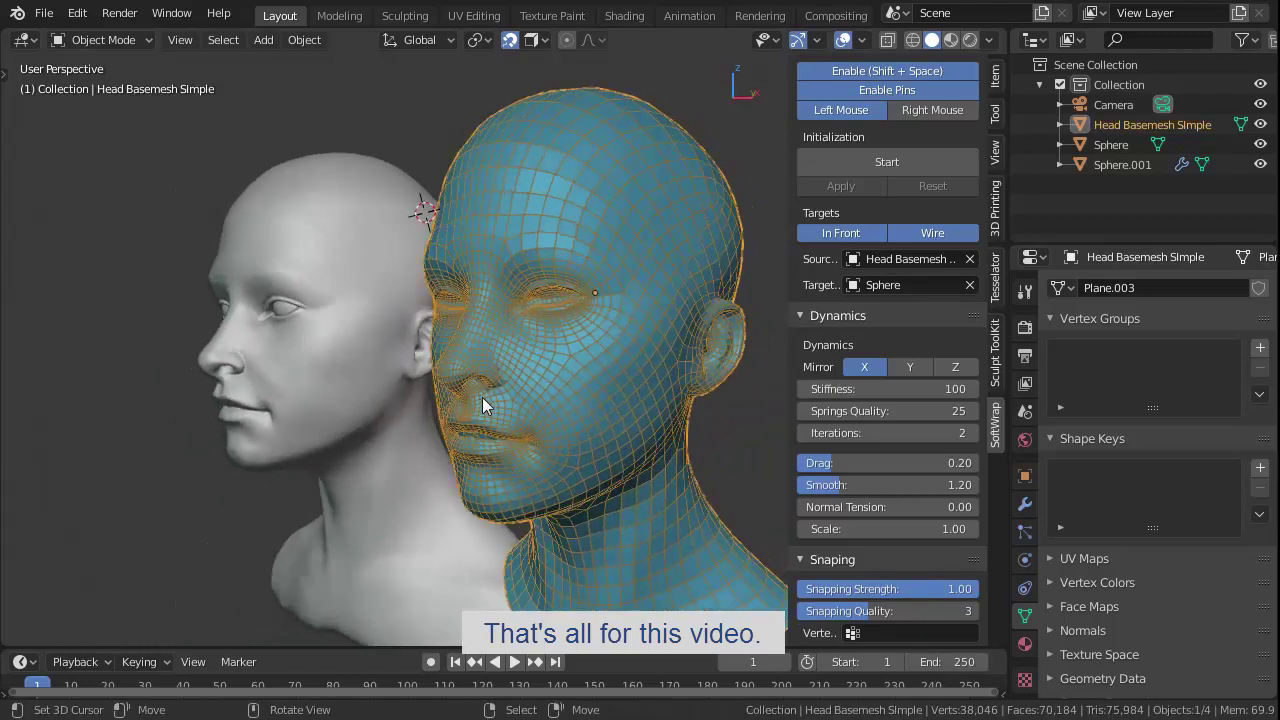
pyautogui.scroll(3, 490, 340)
pyautogui.scroll(-2, 530, 348)
pyautogui.press('n')
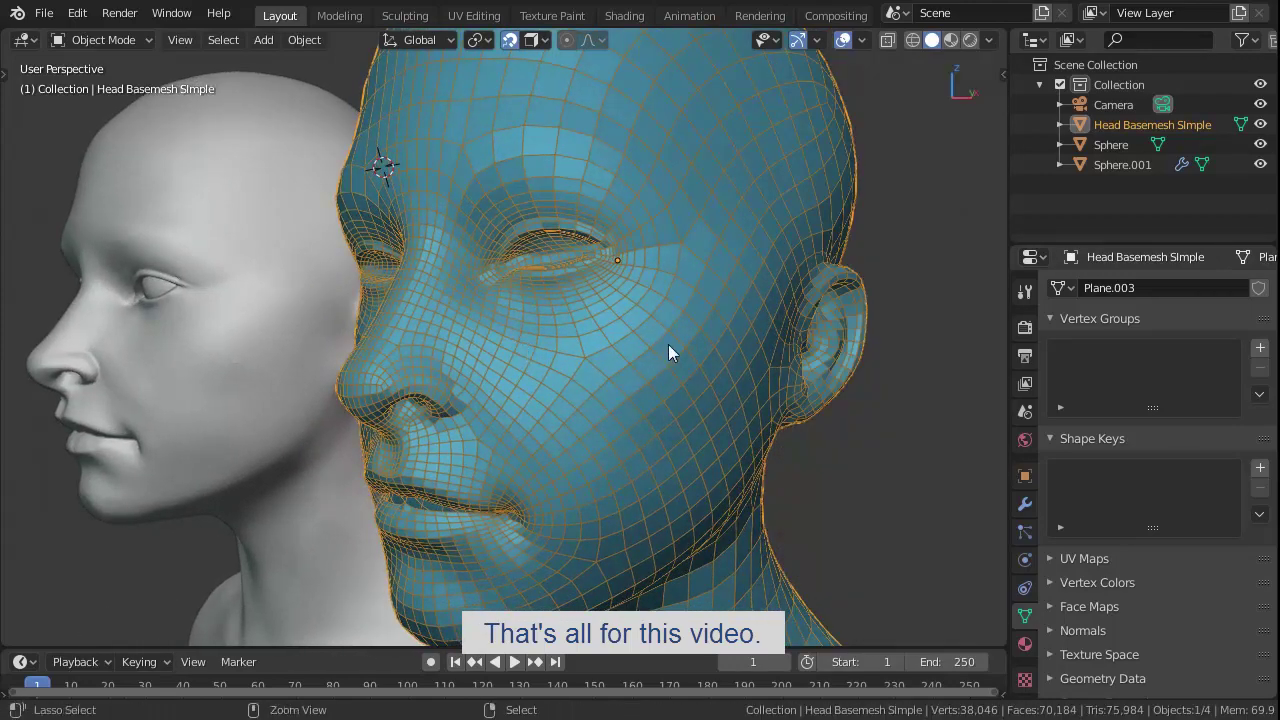
pyautogui.hotkey('ctrl', 'space')
pyautogui.scroll(-5, 678, 346)
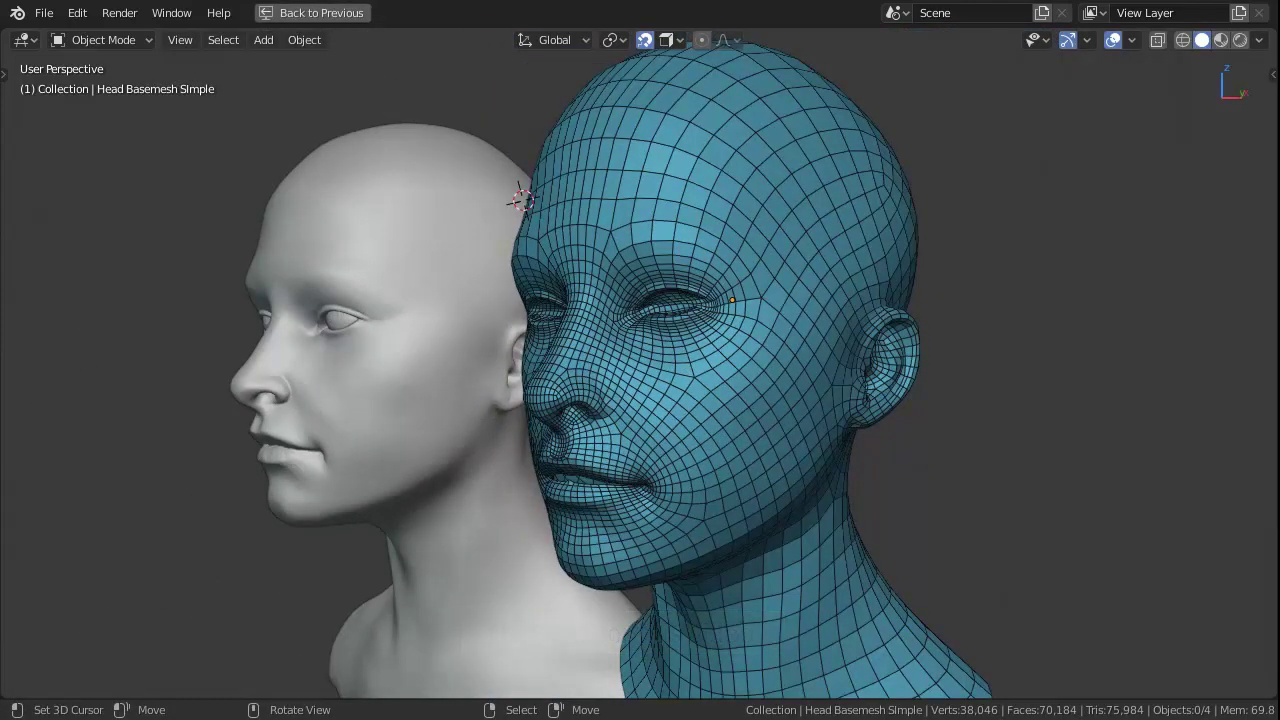